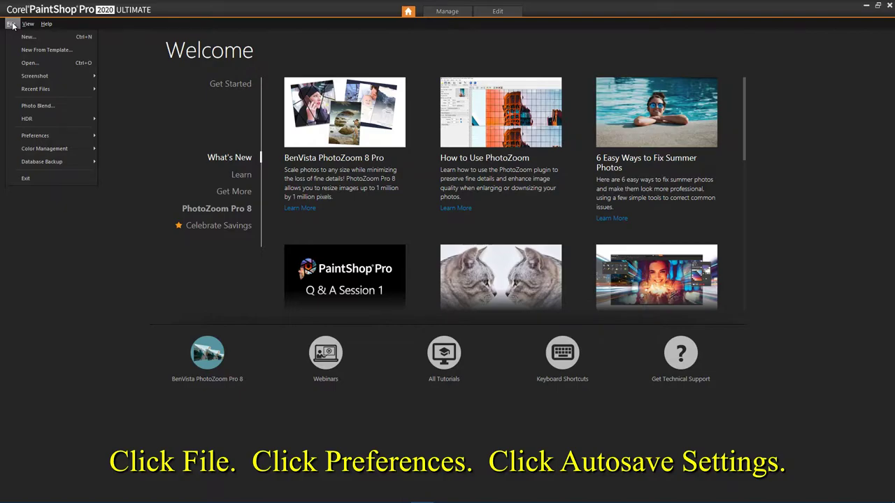
# Turn off automatic saving of backup copies of open files in the autosave settings
pyautogui.click(59, 136)
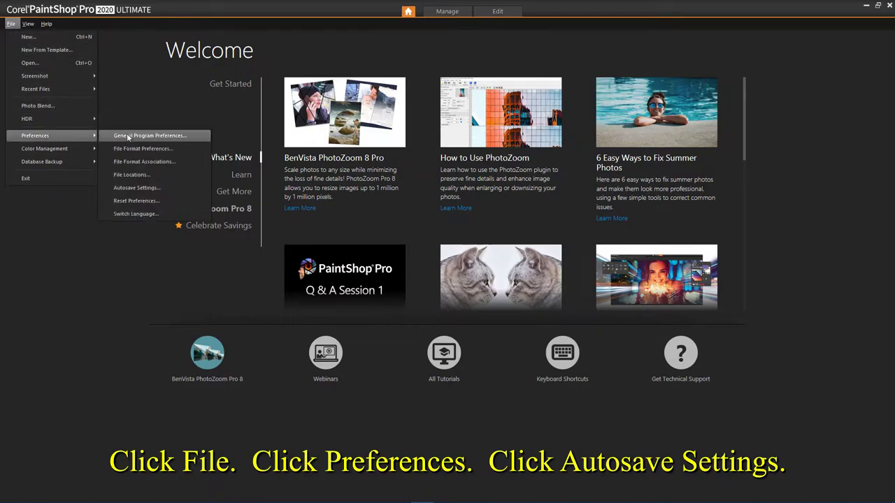
pyautogui.click(146, 188)
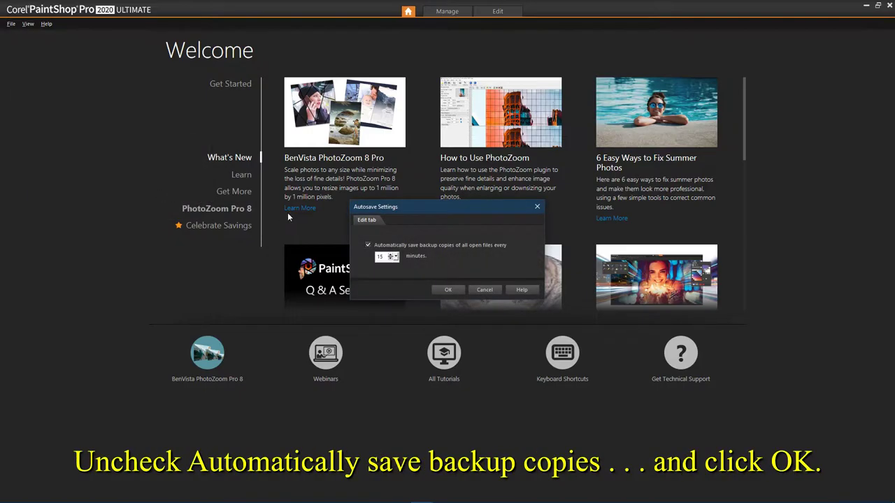
pyautogui.click(369, 246)
pyautogui.click(451, 290)
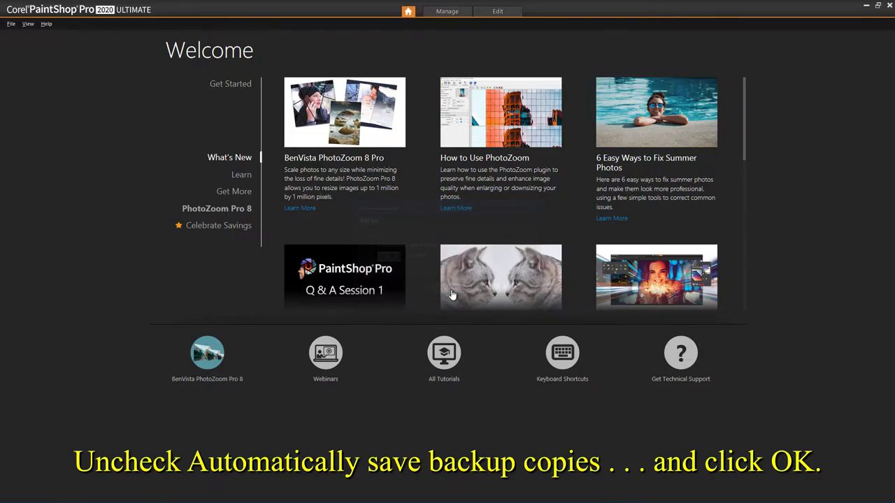
# Open c182_t_Paintkit.psd from the A2A_C182_Paintkit folder under H:\FSX\A2A\A2A Repaints\A2A Cessna 182 Repaints
pyautogui.click(11, 25)
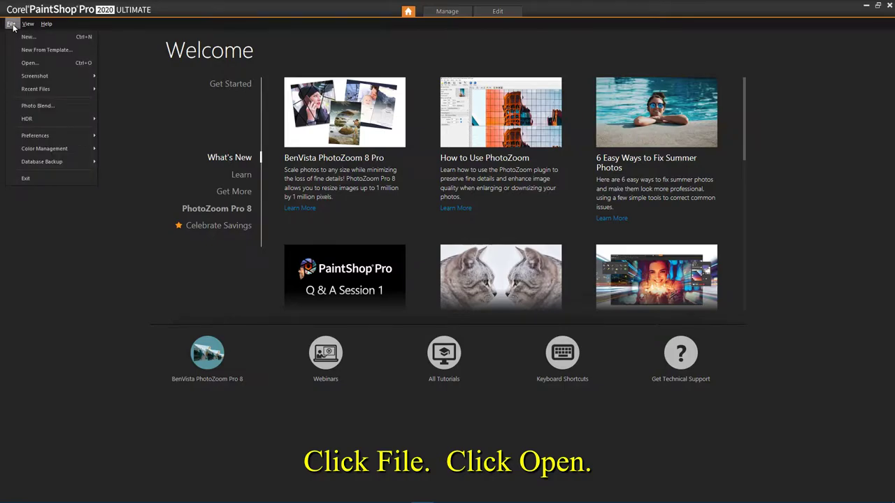
pyautogui.click(31, 62)
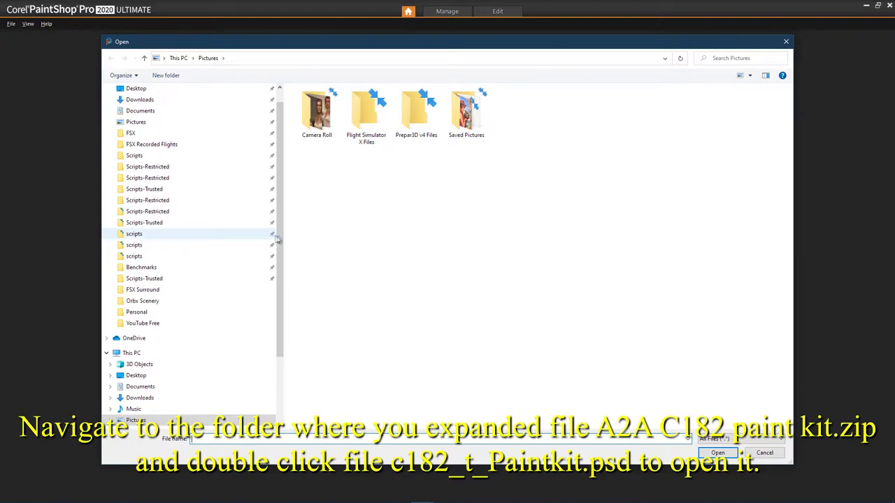
pyautogui.scroll(-3, 273, 244)
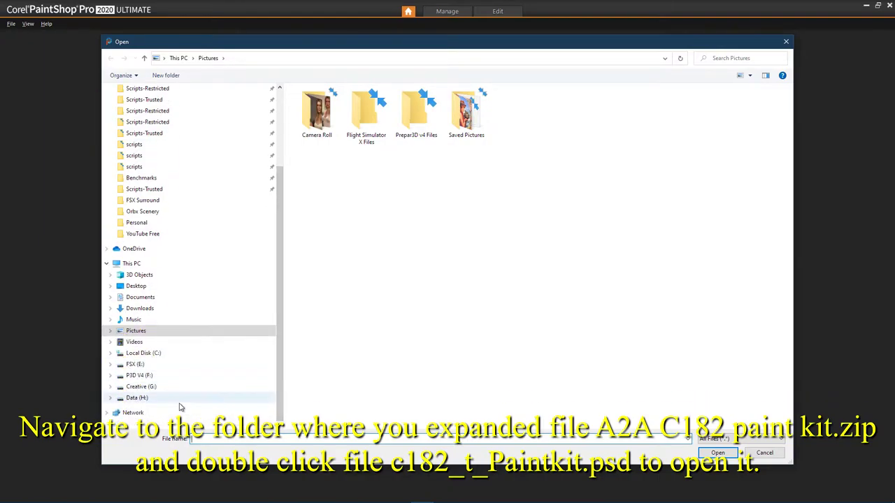
pyautogui.click(180, 398)
pyautogui.click(319, 122)
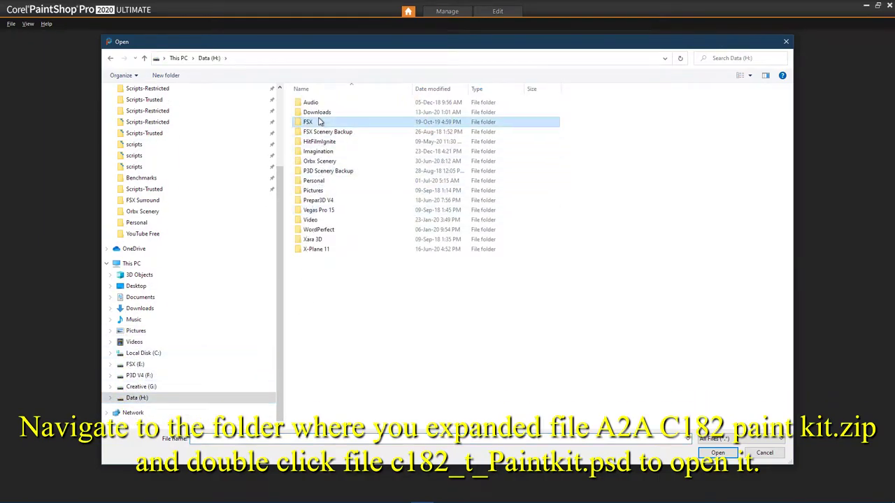
pyautogui.doubleClick(318, 122)
pyautogui.doubleClick(318, 102)
pyautogui.doubleClick(322, 103)
pyautogui.doubleClick(324, 103)
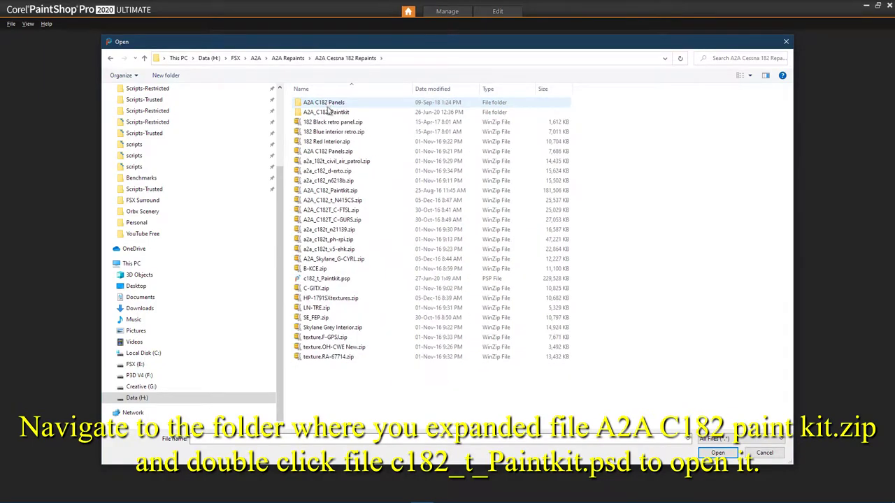
pyautogui.doubleClick(328, 112)
pyautogui.doubleClick(329, 114)
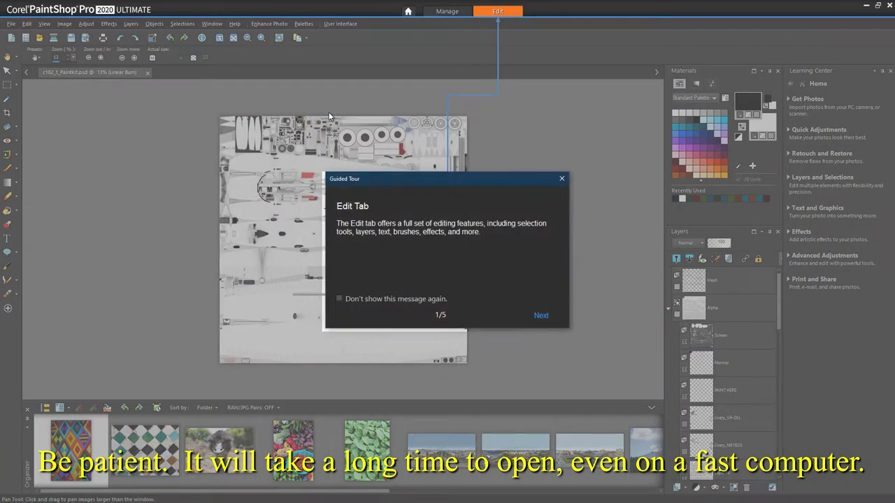
# Dismiss the guided tour and close the Organizer and Learning Center palettes
pyautogui.click(562, 179)
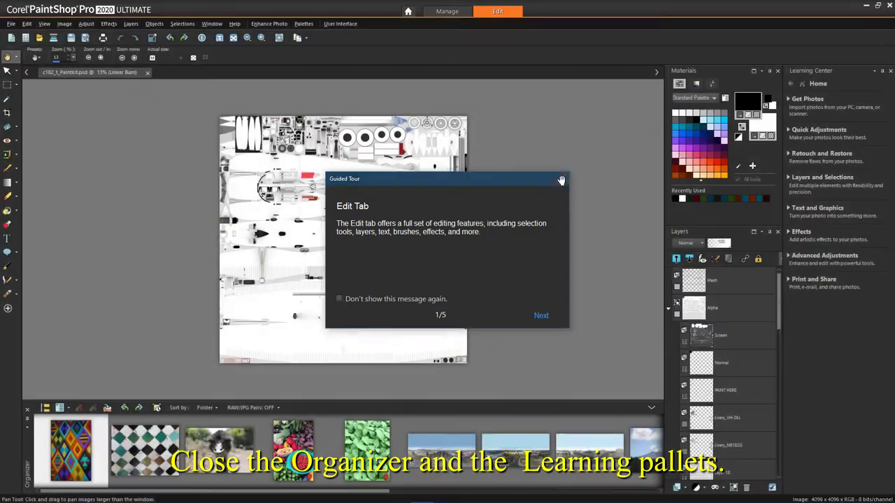
pyautogui.click(27, 409)
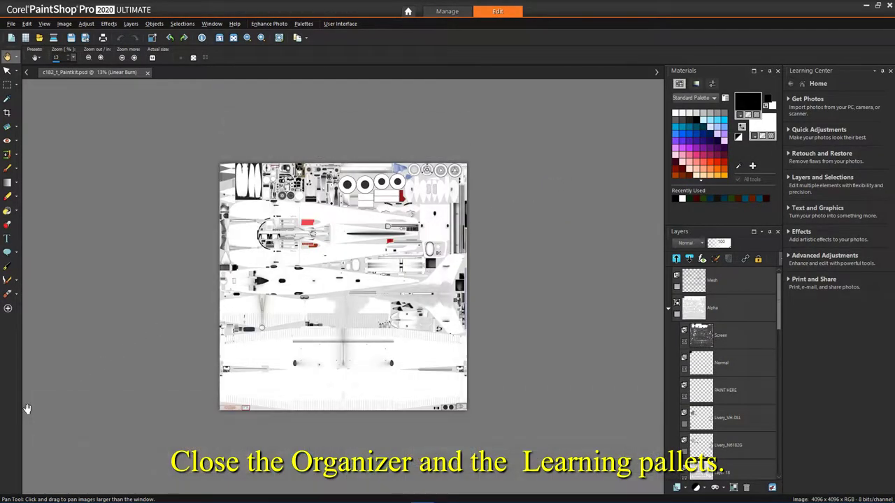
pyautogui.click(890, 70)
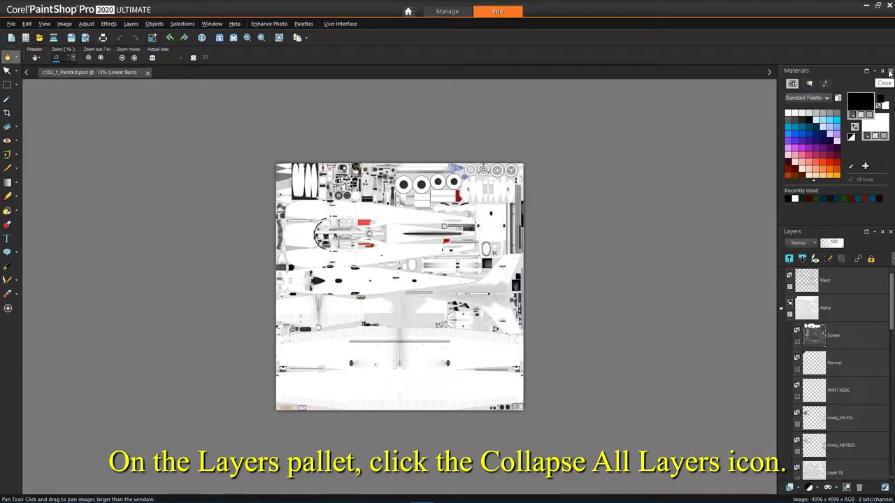
# Collapse all layer groups and hide every layer from Mesh downward except Background
pyautogui.click(789, 259)
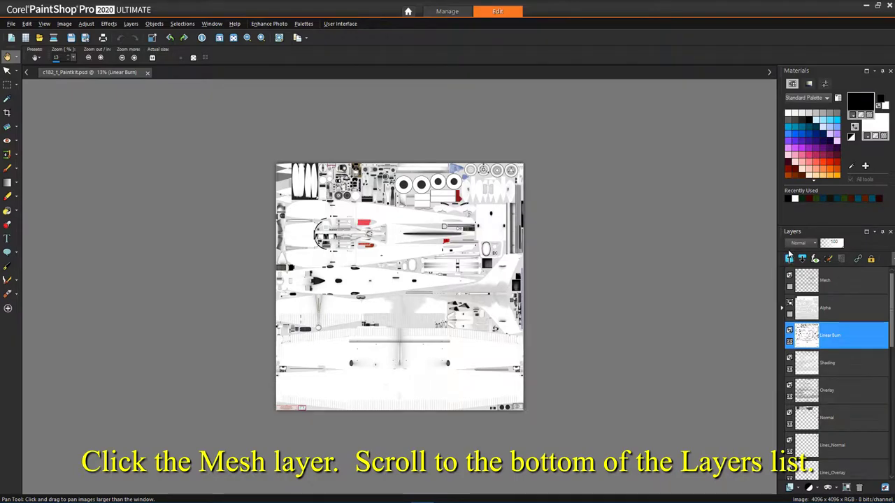
pyautogui.click(848, 282)
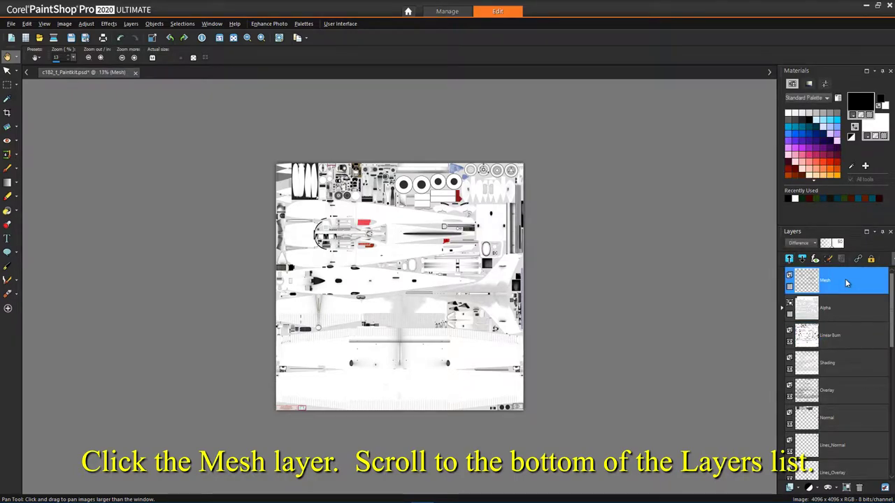
pyautogui.scroll(-10, 892, 305)
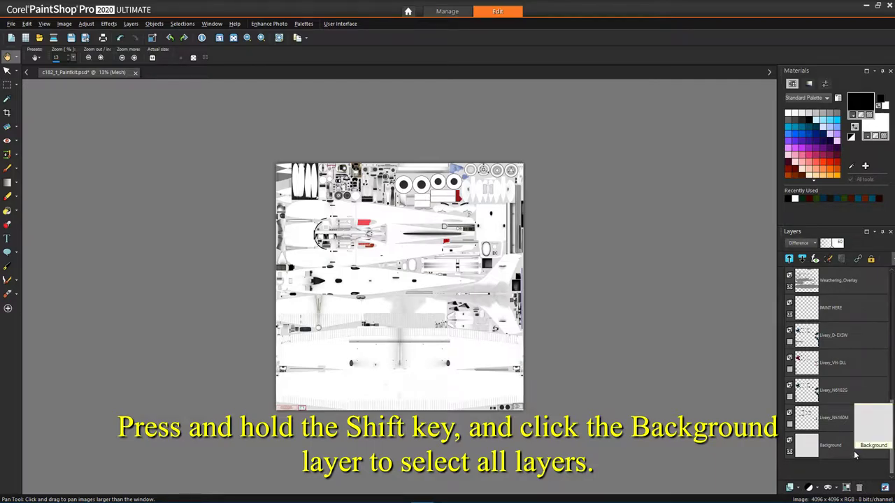
pyautogui.keyDown('shift'); pyautogui.click(855, 451); pyautogui.keyUp('shift')
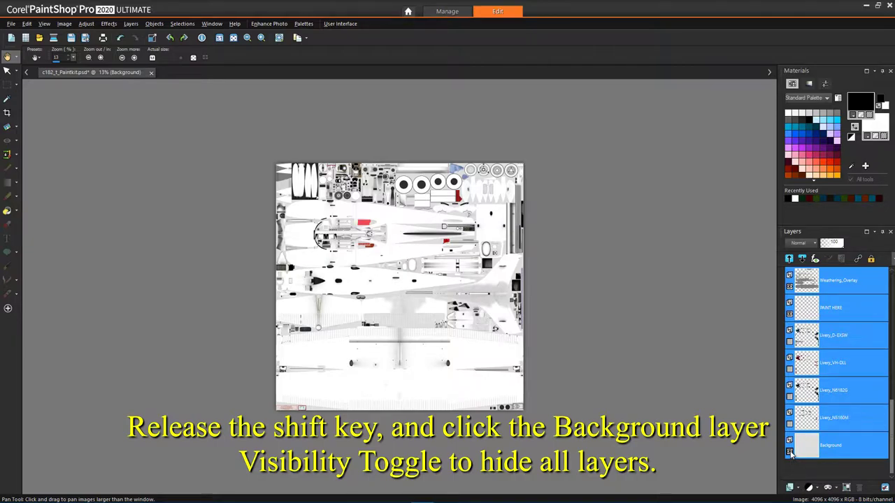
pyautogui.click(790, 452)
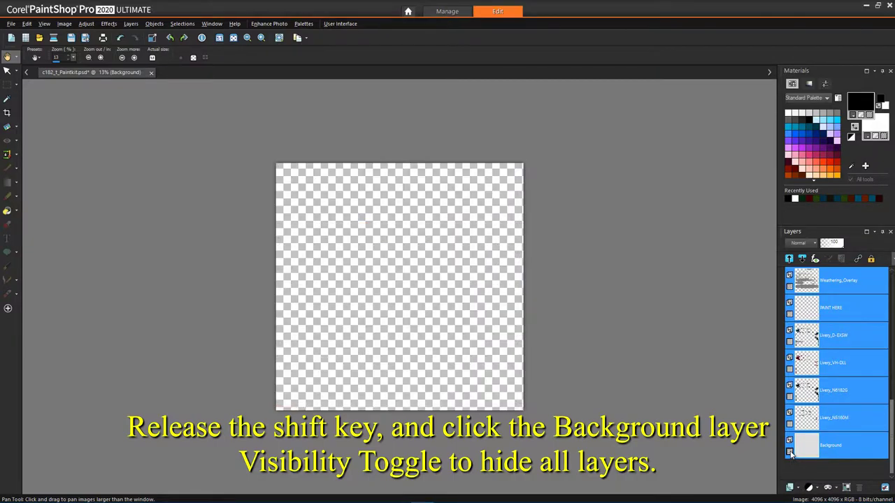
pyautogui.click(850, 448)
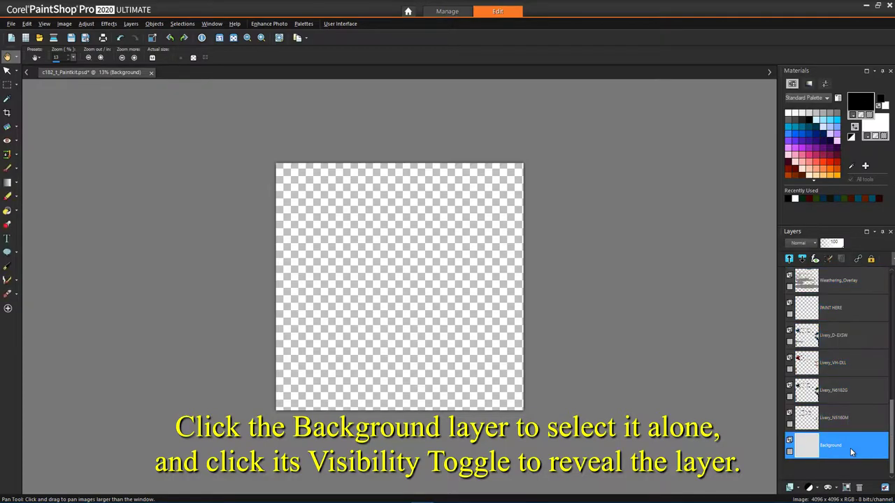
pyautogui.click(789, 451)
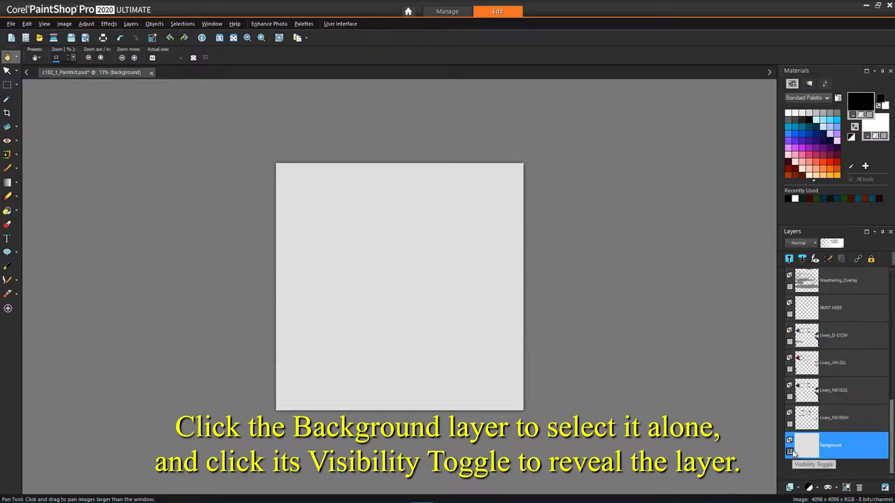
# Duplicate the Livery_D-EXSW layer, naming the copy Texture_C-UTUP and making it visible
pyautogui.rightClick(849, 332)
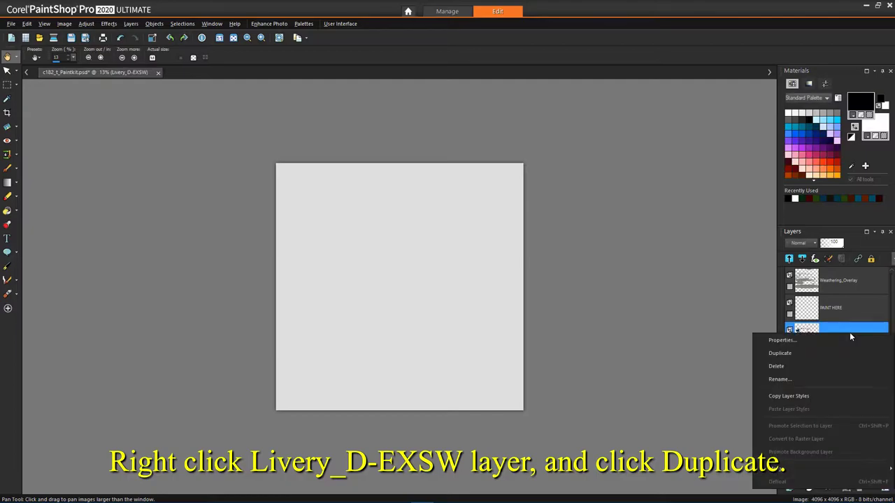
pyautogui.click(806, 353)
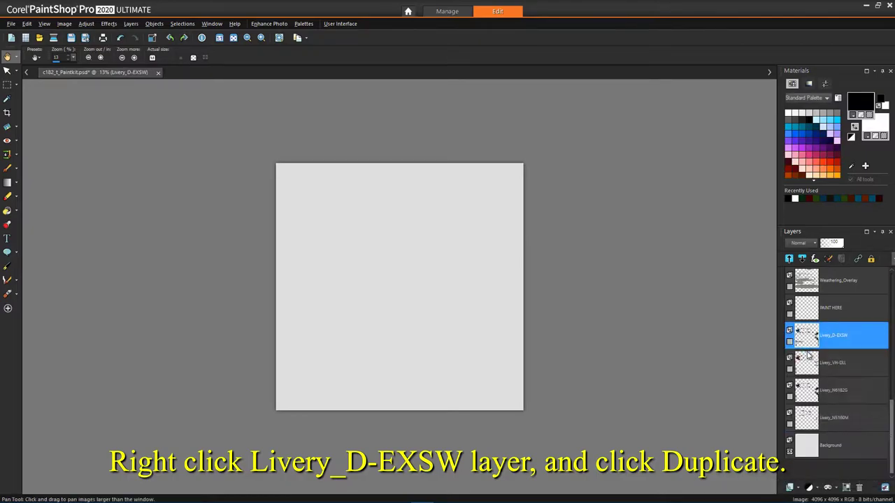
pyautogui.doubleClick(838, 342)
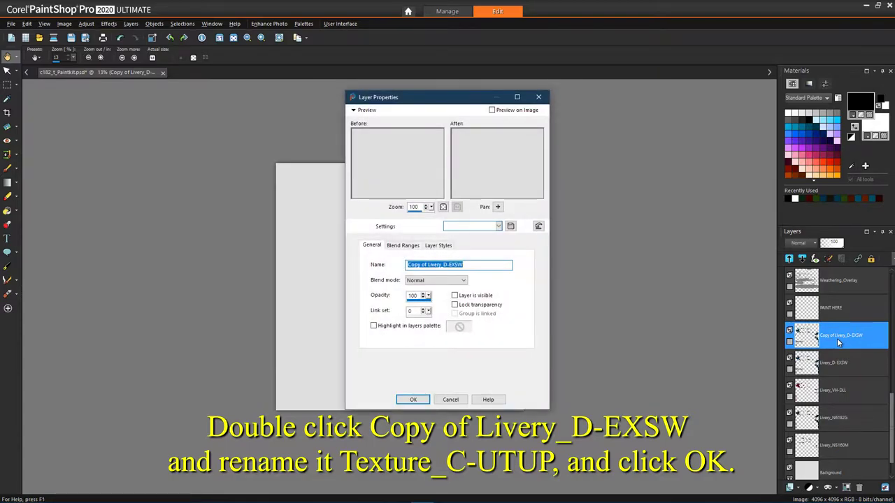
pyautogui.press('BackSpace')
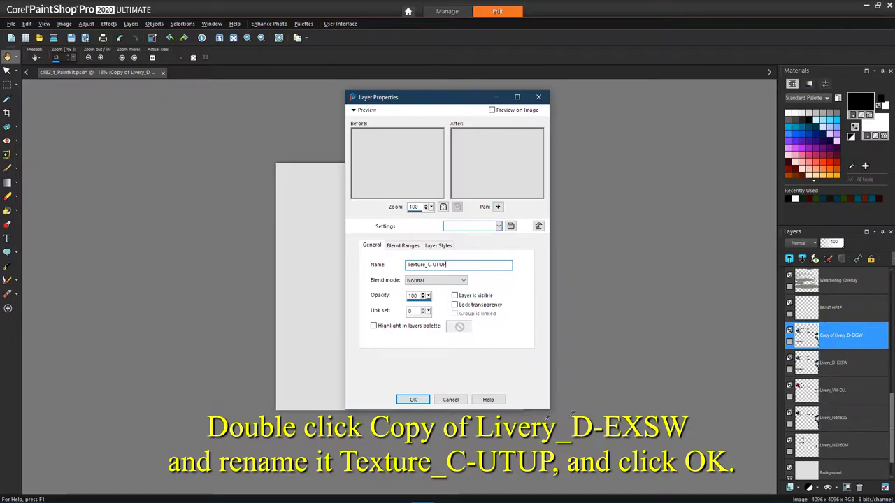
pyautogui.click(419, 400)
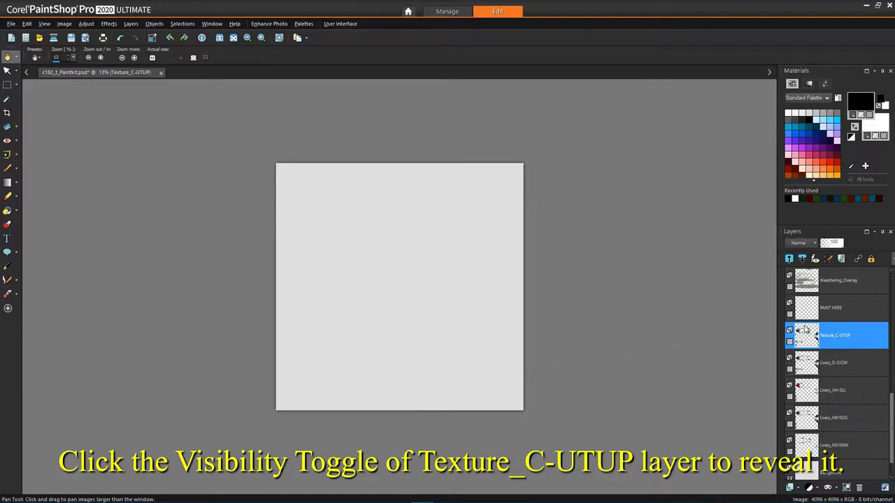
pyautogui.click(790, 342)
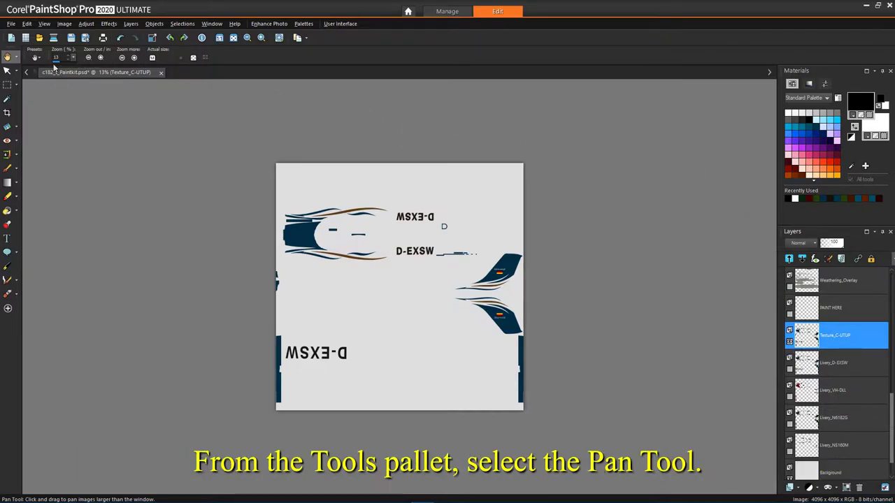
# Delete both D-EXSW fuselage registration numbers from the Texture_C-UTUP layer using one rectangular selection
pyautogui.click(7, 57)
pyautogui.click(7, 58)
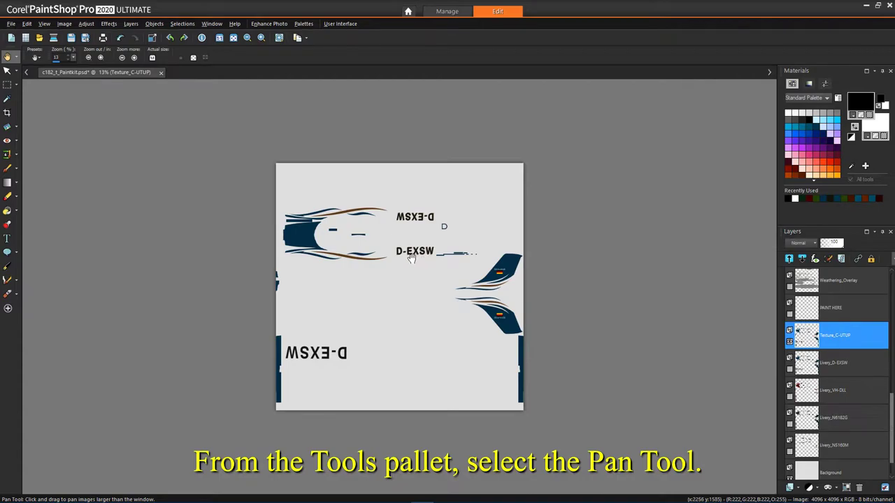
pyautogui.scroll(5, 411, 257)
pyautogui.moveTo(392, 175); pyautogui.dragTo(379, 306)
pyautogui.scroll(2, 342, 318)
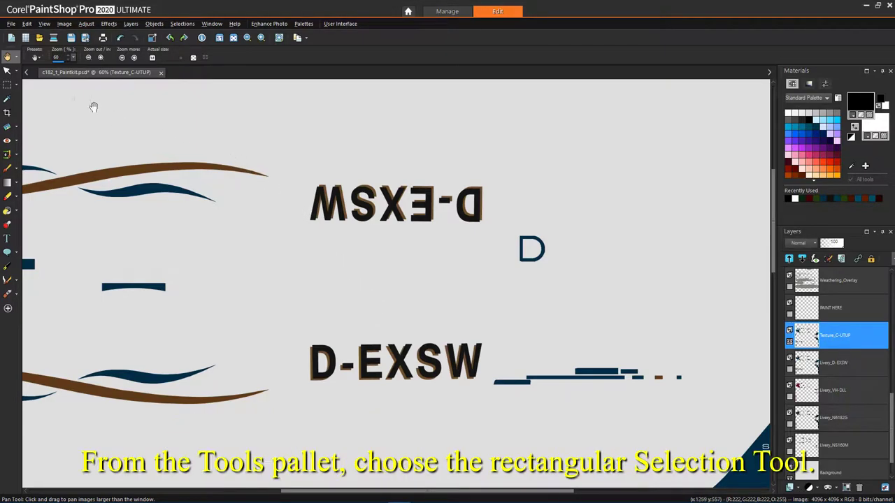
pyautogui.click(7, 85)
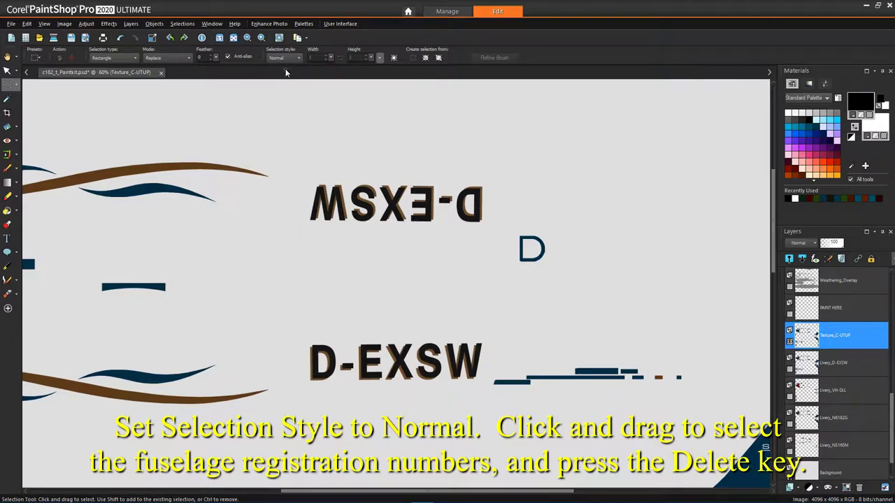
pyautogui.moveTo(299, 171)
pyautogui.mouseDown()
pyautogui.moveTo(305, 293)
pyautogui.moveTo(432, 388)
pyautogui.moveTo(488, 399)
pyautogui.mouseUp()
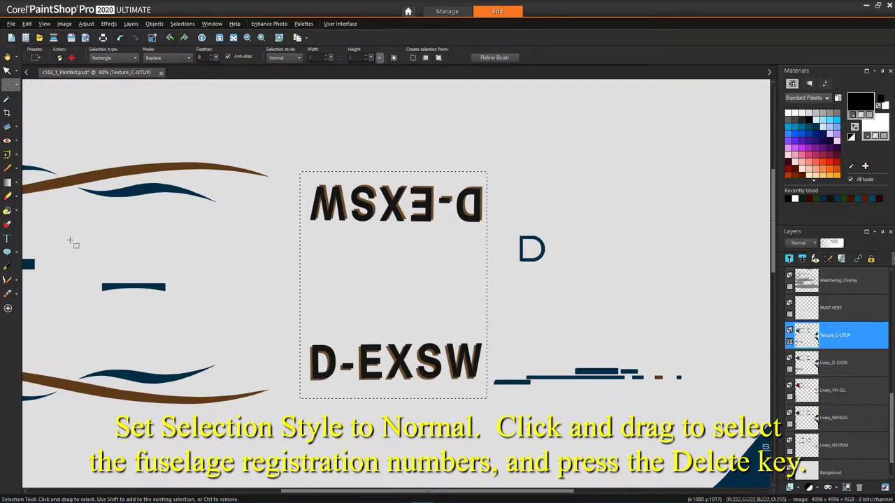
pyautogui.press('Delete')
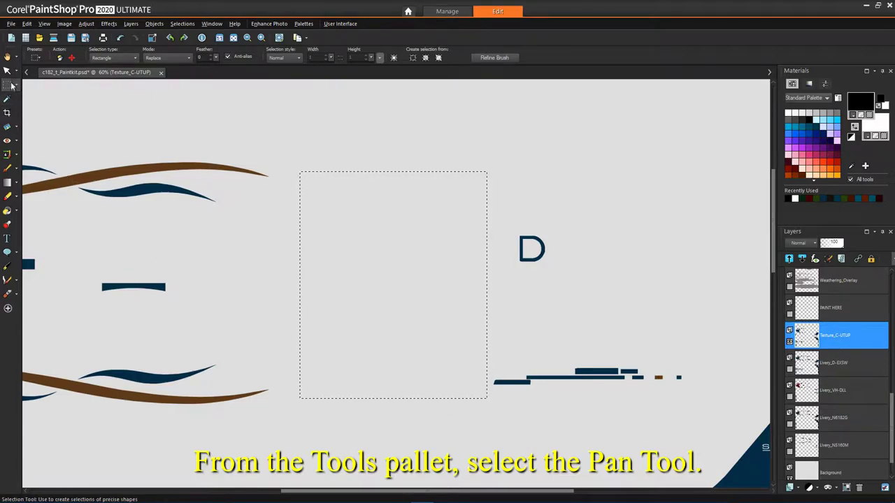
# Delete the mirrored D-EXSW underwing registration number from the Texture_C-UTUP layer using a rectangular selection
pyautogui.click(7, 59)
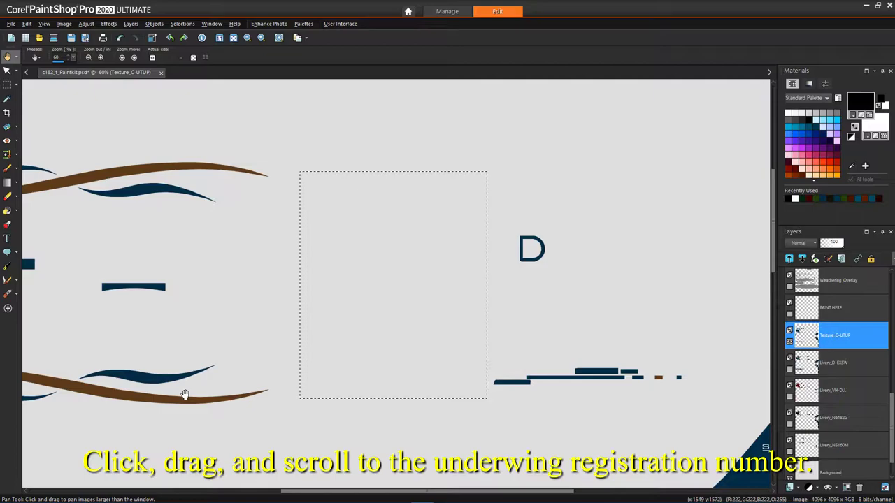
pyautogui.moveTo(179, 388); pyautogui.dragTo(241, 147)
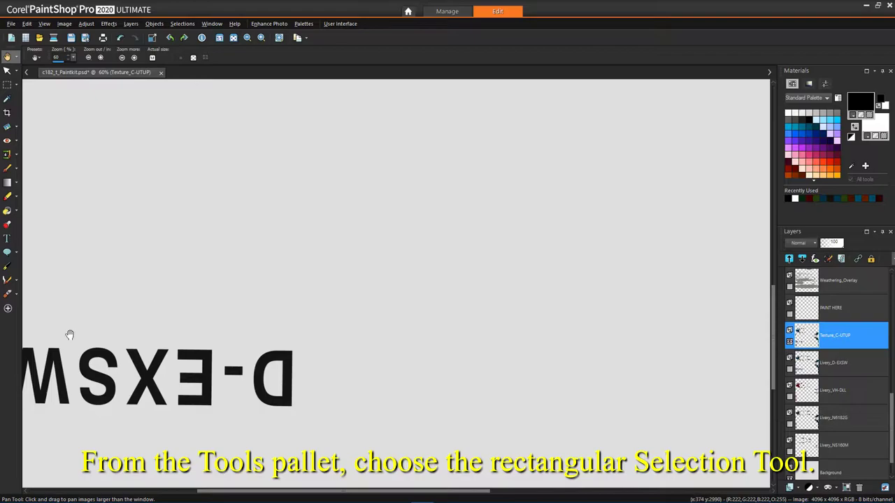
pyautogui.moveTo(70, 334); pyautogui.dragTo(214, 306)
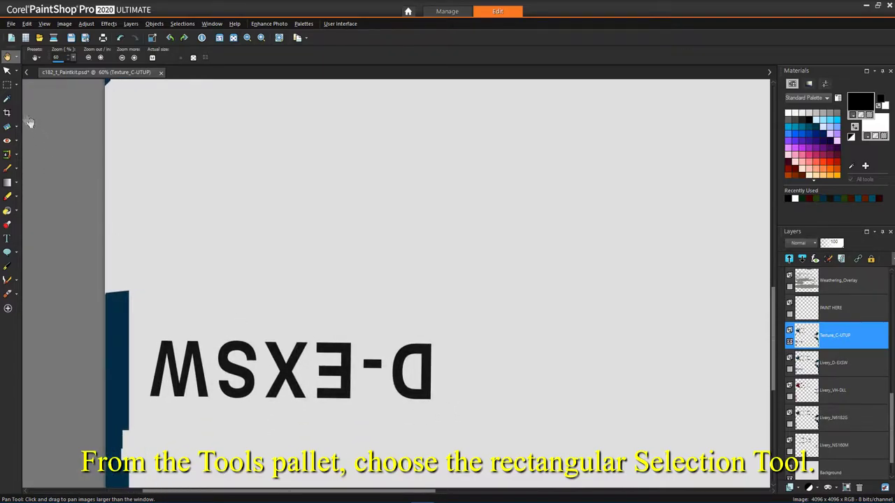
pyautogui.click(7, 87)
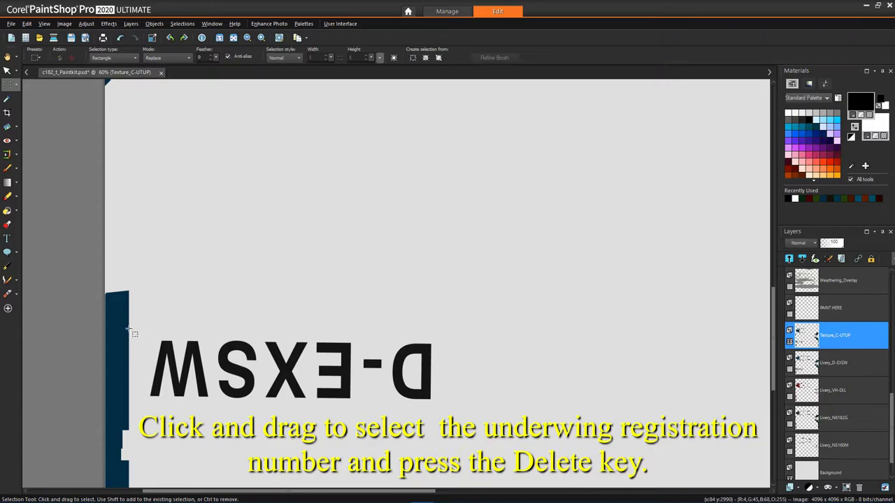
pyautogui.moveTo(143, 326)
pyautogui.mouseDown()
pyautogui.moveTo(151, 404)
pyautogui.moveTo(292, 418)
pyautogui.moveTo(452, 414)
pyautogui.mouseUp()
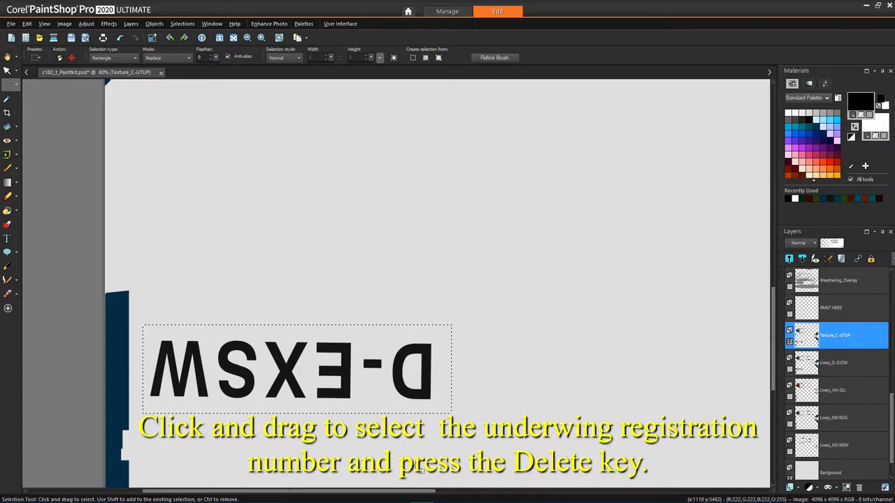
pyautogui.press('Delete')
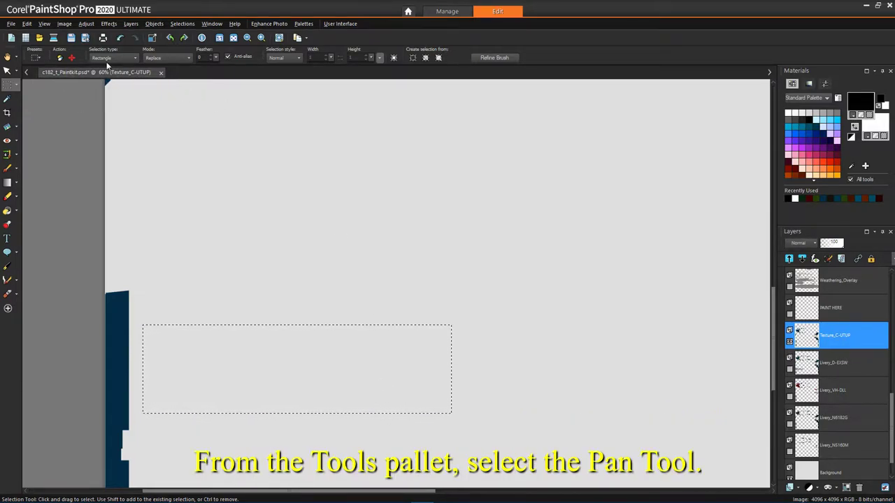
# Delete the German flag below the upright SKYLANE lettering on the upper vertical stabilizer using a rectangular selection
pyautogui.click(8, 57)
pyautogui.moveTo(622, 275); pyautogui.dragTo(170, 374)
pyautogui.scroll(-2, 629, 229)
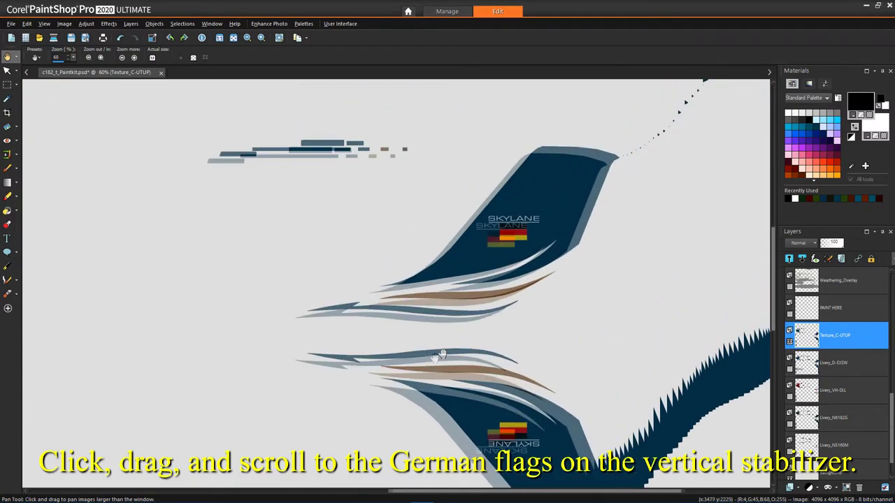
pyautogui.scroll(4, 396, 319)
pyautogui.moveTo(417, 277); pyautogui.dragTo(360, 291)
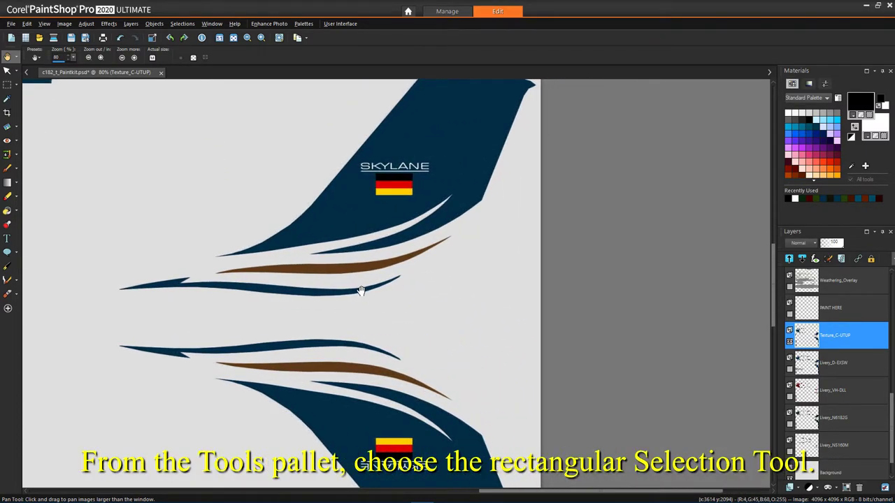
pyautogui.click(7, 85)
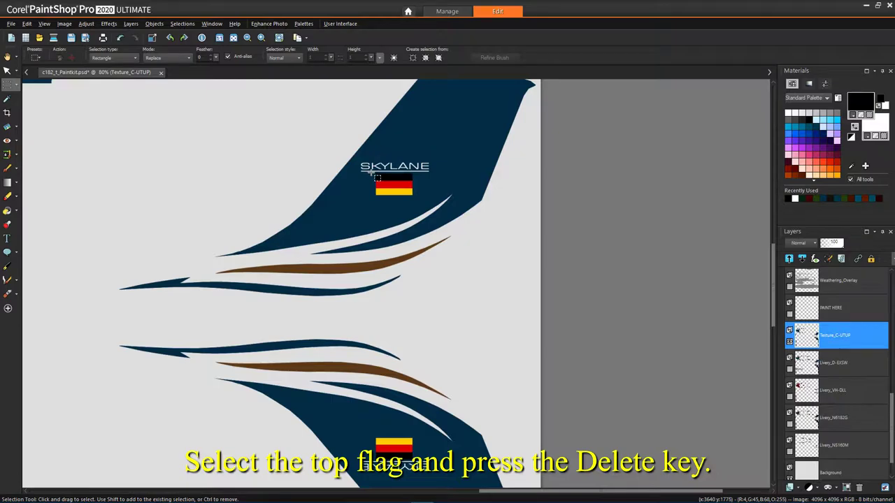
pyautogui.moveTo(376, 178); pyautogui.dragTo(403, 199)
pyautogui.moveTo(428, 201); pyautogui.dragTo(415, 202)
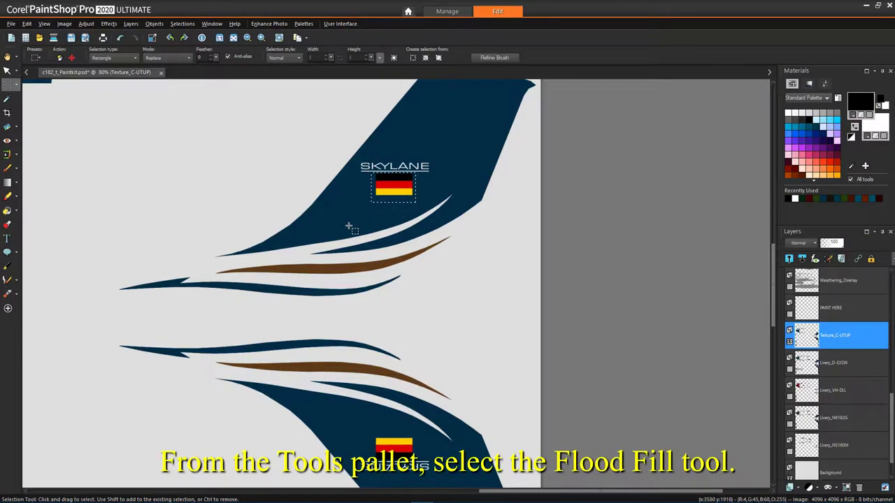
pyautogui.press('Delete')
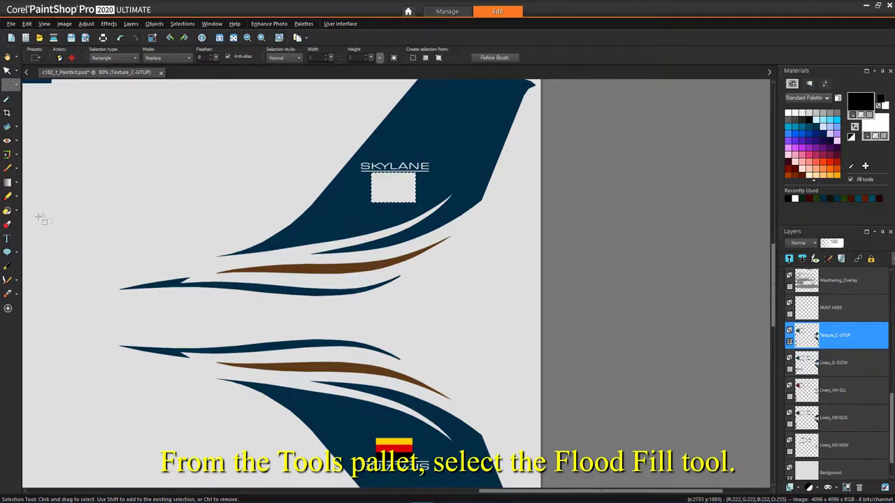
# Flood fill the deleted flag area on the upper stabilizer with blue #042d44 sampled from the stabilizer
pyautogui.click(7, 210)
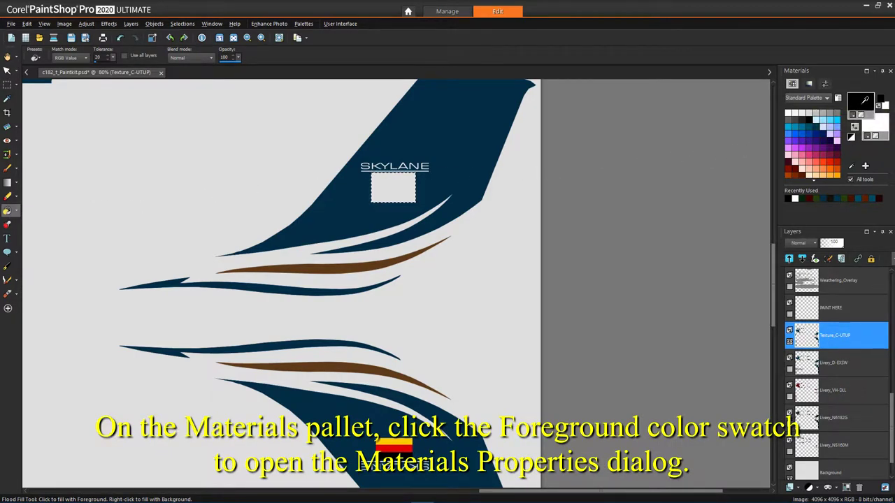
pyautogui.click(862, 108)
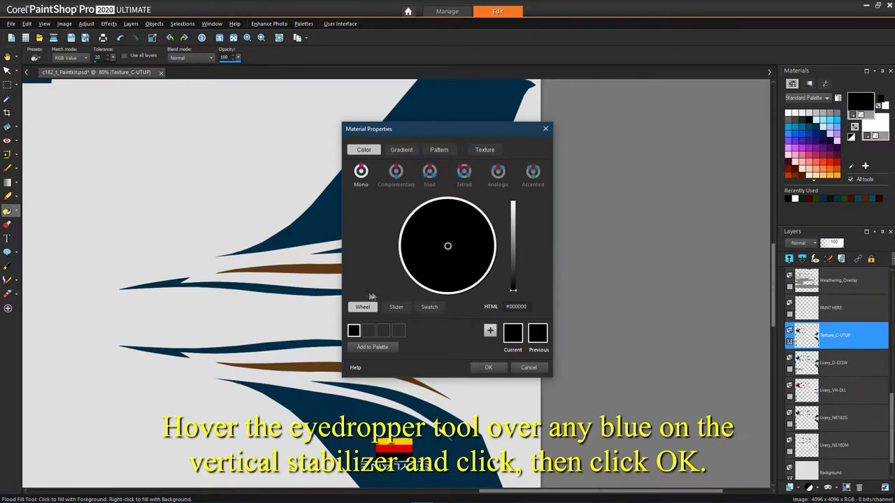
pyautogui.click(325, 216)
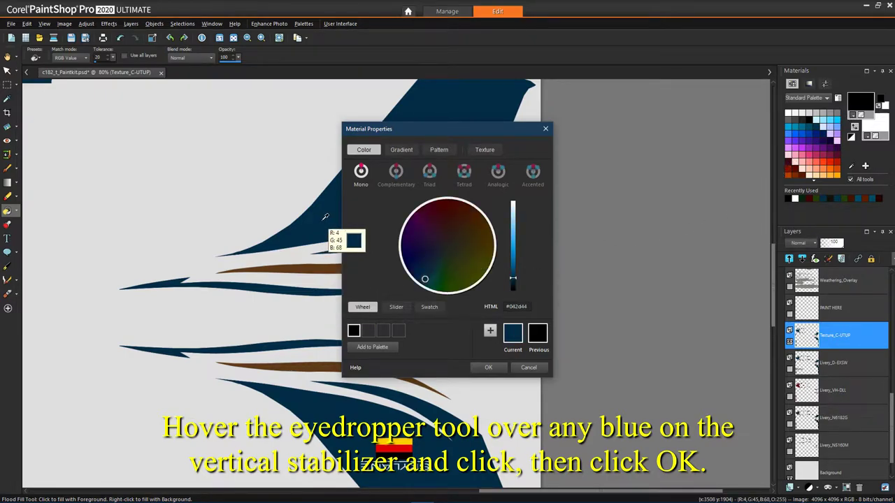
pyautogui.click(489, 367)
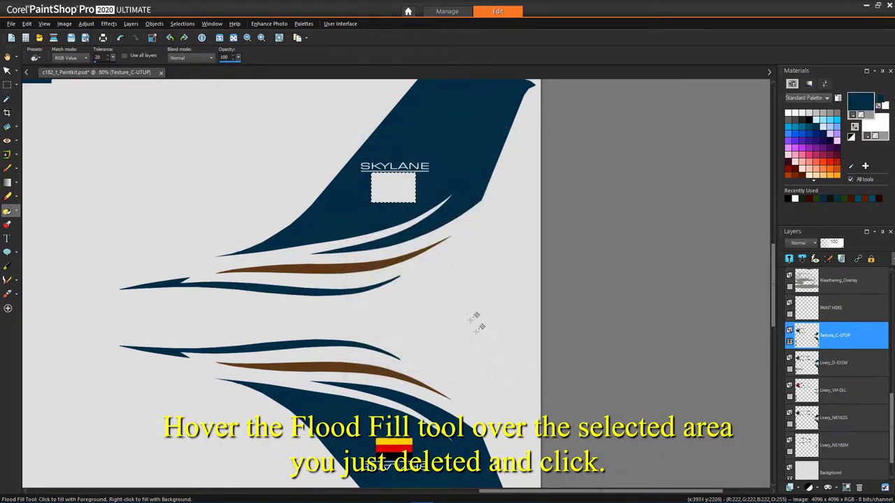
pyautogui.click(398, 183)
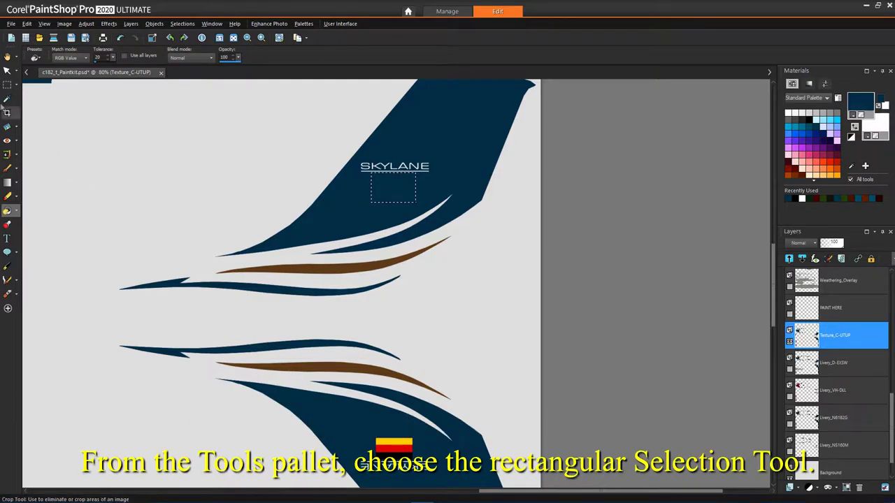
# Delete the upside-down German flag from the lower vertical stabilizer using a rectangular selection
pyautogui.click(11, 89)
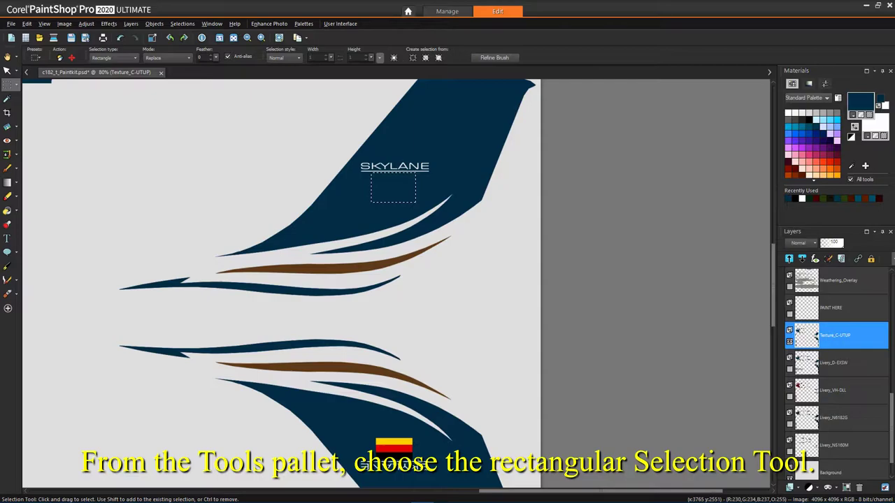
pyautogui.moveTo(373, 458); pyautogui.dragTo(419, 463)
pyautogui.moveTo(362, 435); pyautogui.dragTo(365, 430)
pyautogui.press('Delete')
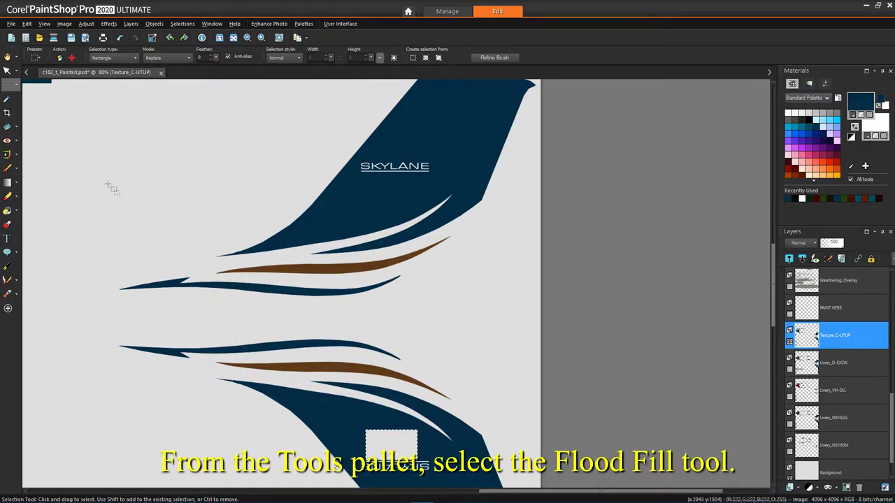
# Flood fill the deleted flag area on the lower stabilizer with the same blue and clear the selection
pyautogui.click(7, 210)
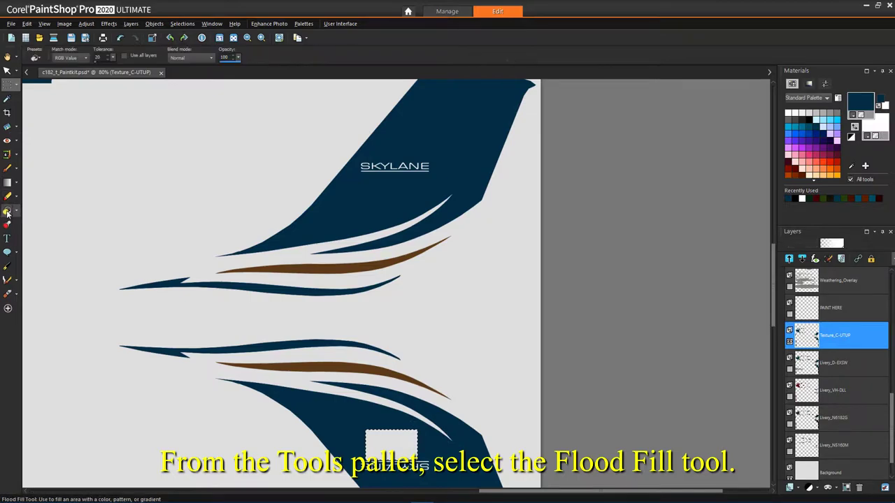
pyautogui.click(392, 444)
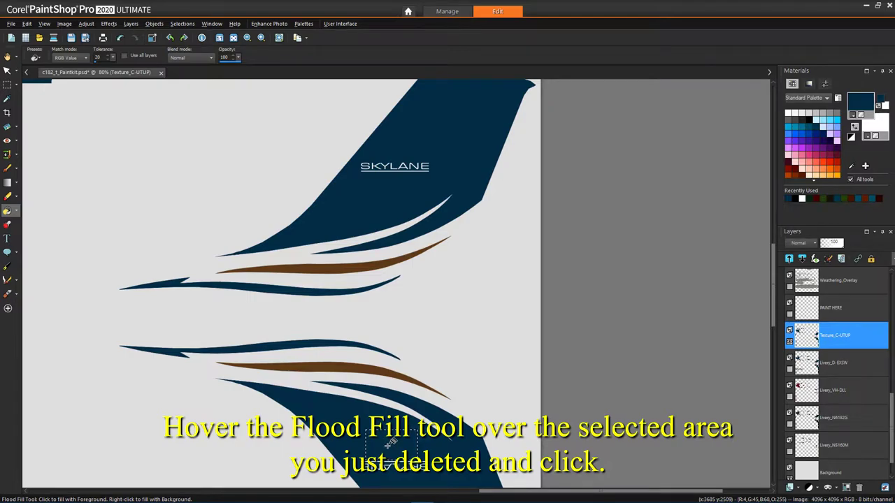
pyautogui.click(195, 24)
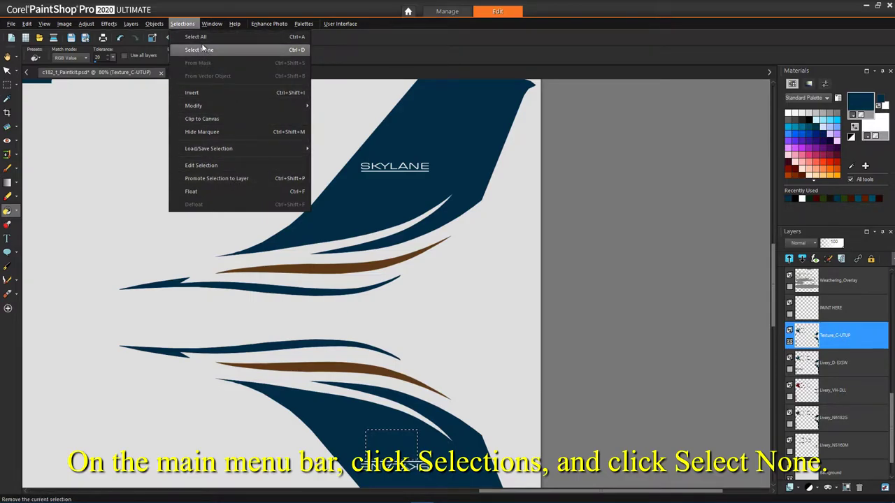
pyautogui.click(204, 51)
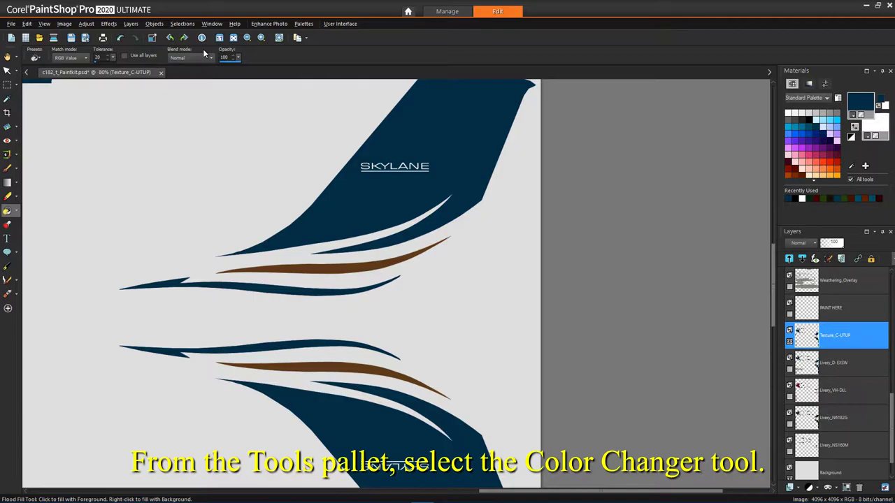
# Recolor the layer's blue trim to dark green #263e0f with the Color Changer, using tolerance 10 and edge softness 10
pyautogui.click(16, 210)
pyautogui.click(58, 223)
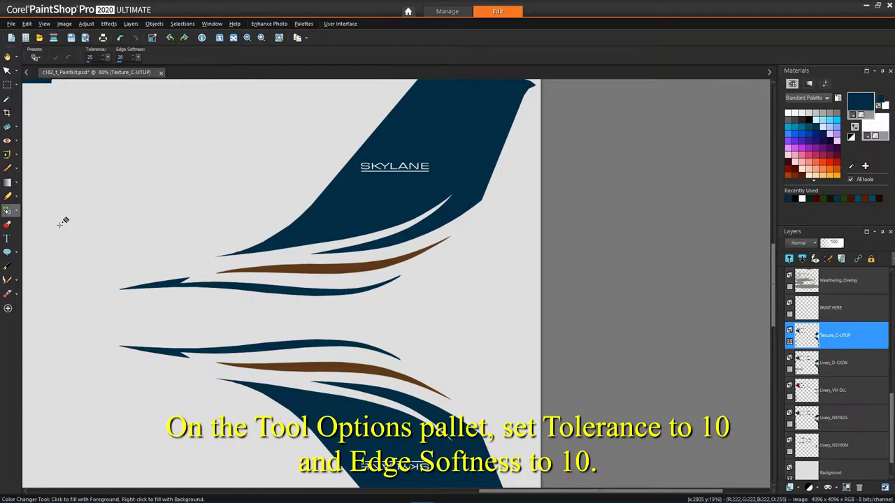
pyautogui.click(102, 59)
pyautogui.click(134, 60)
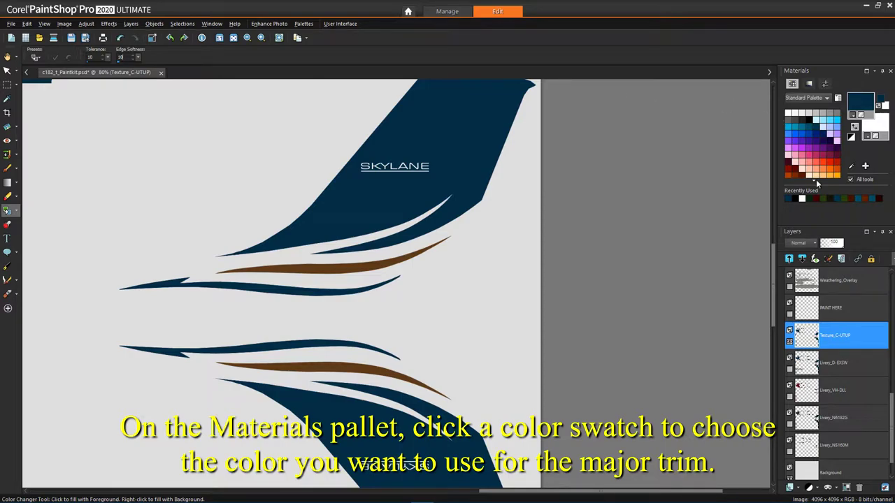
pyautogui.scroll(-1, 815, 180)
pyautogui.scroll(-1, 814, 182)
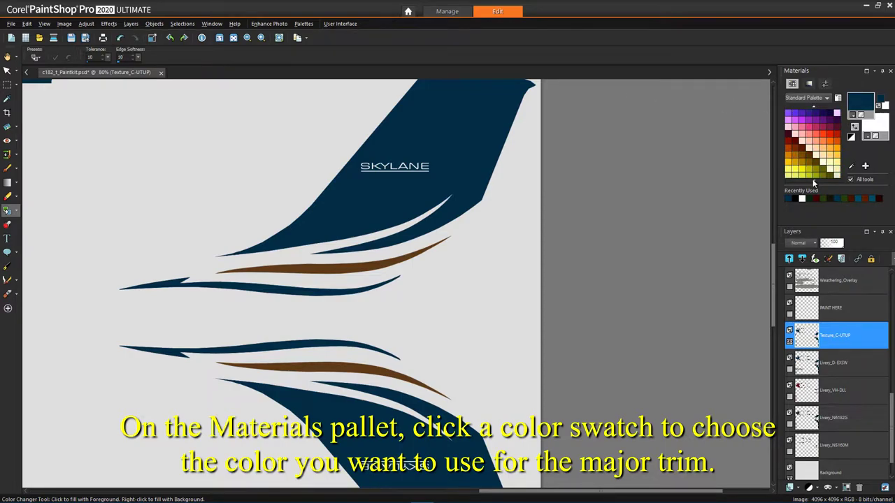
pyautogui.scroll(-1, 814, 183)
pyautogui.scroll(-1, 814, 183)
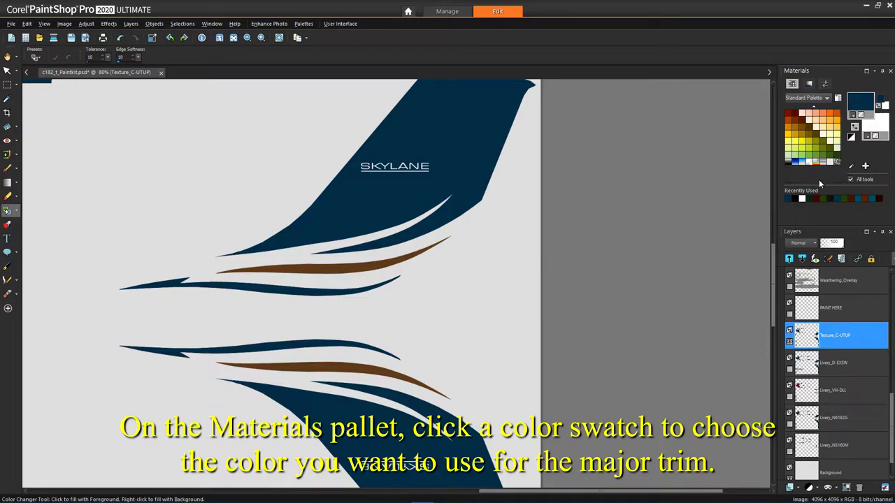
pyautogui.click(837, 154)
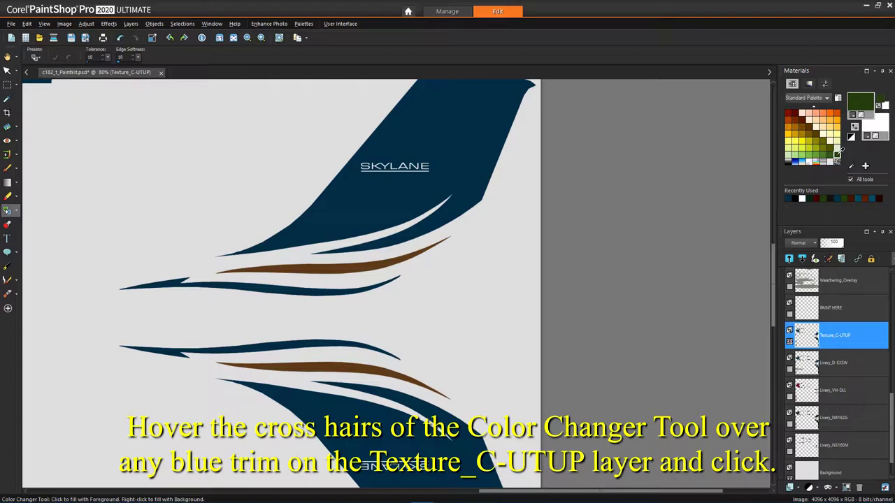
pyautogui.click(350, 213)
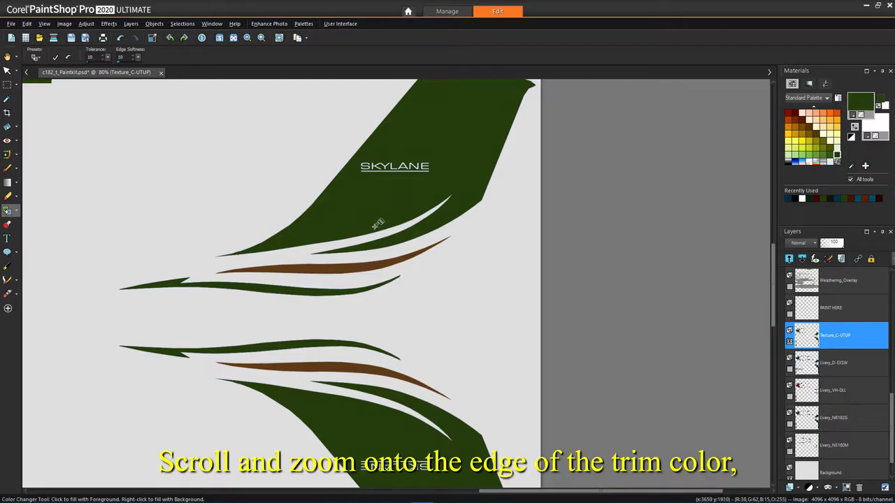
# Change the remaining blue anti-aliased pixels along the trim edge to the same green, then reselect only the Texture_C-UTUP layer
pyautogui.scroll(4, 376, 226)
pyautogui.scroll(6, 377, 224)
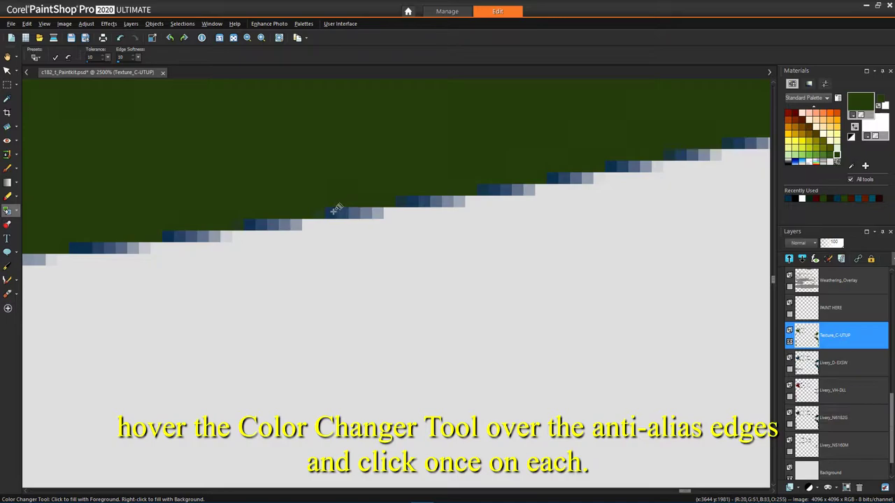
pyautogui.click(351, 212)
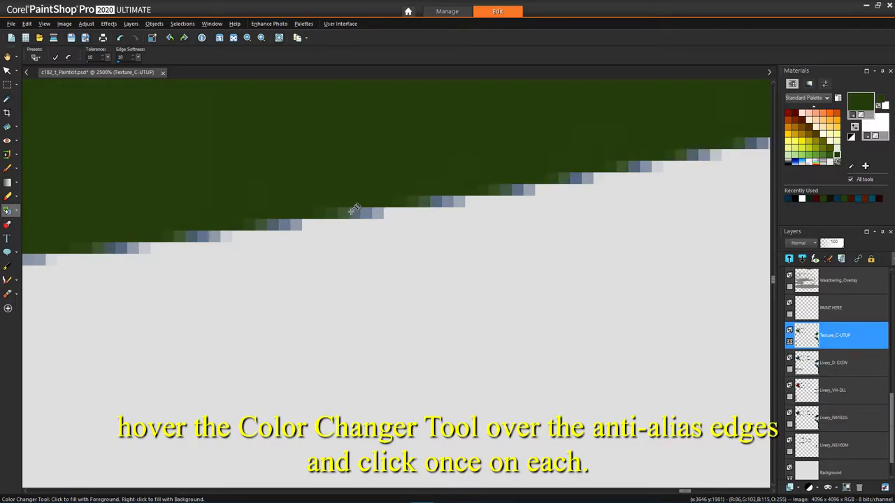
pyautogui.click(357, 211)
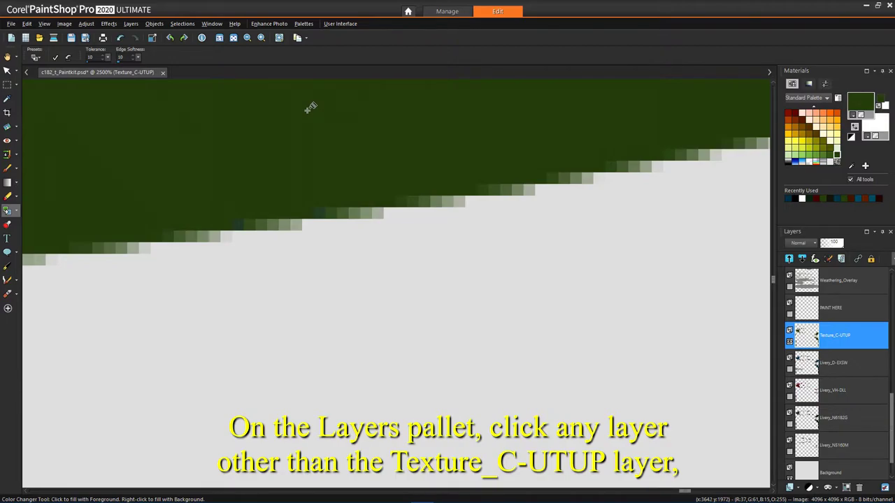
pyautogui.click(846, 372)
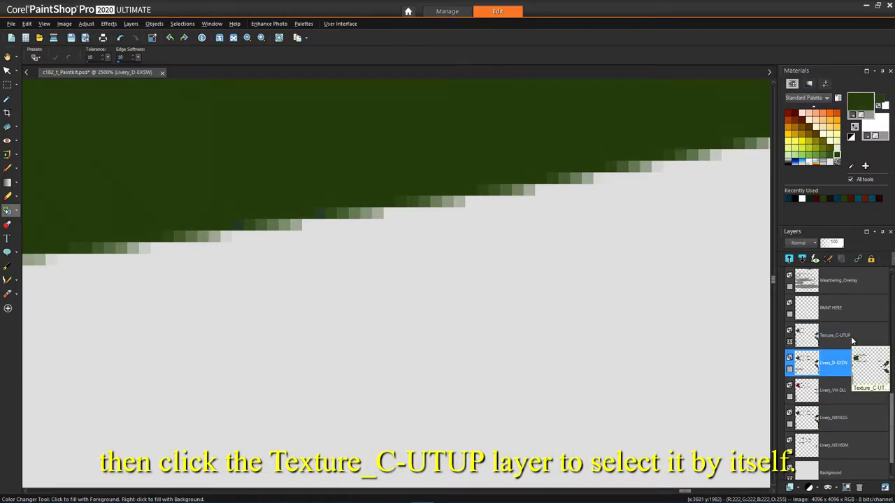
pyautogui.click(851, 340)
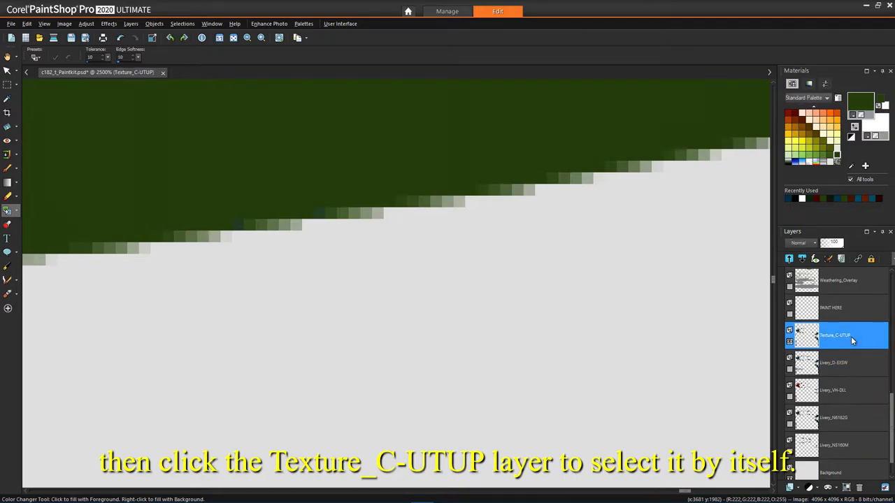
# Recolor the brown accent trim on the Texture_C-UTUP layer to dark red #3c100e with the Color Changer
pyautogui.click(864, 104)
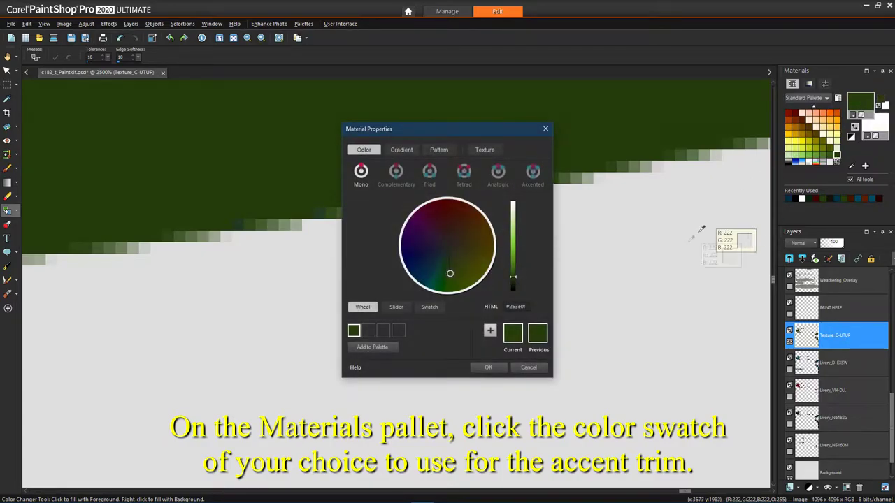
pyautogui.click(447, 217)
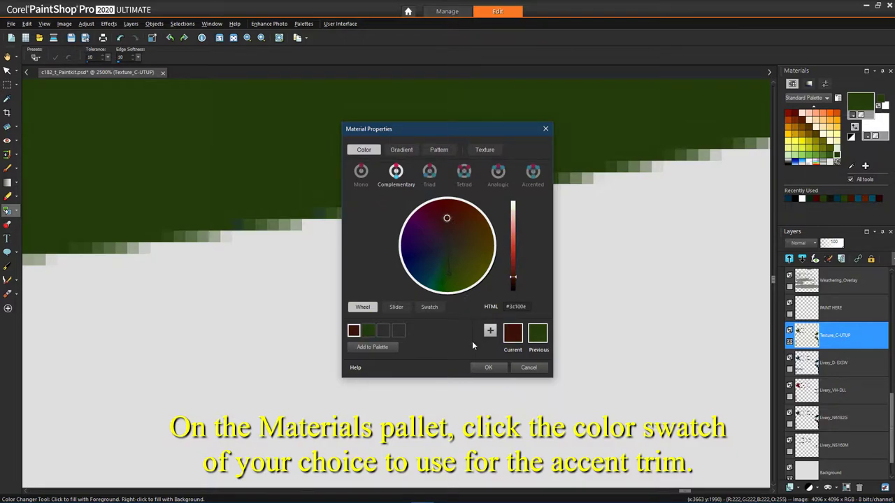
pyautogui.click(488, 368)
pyautogui.scroll(-5, 277, 314)
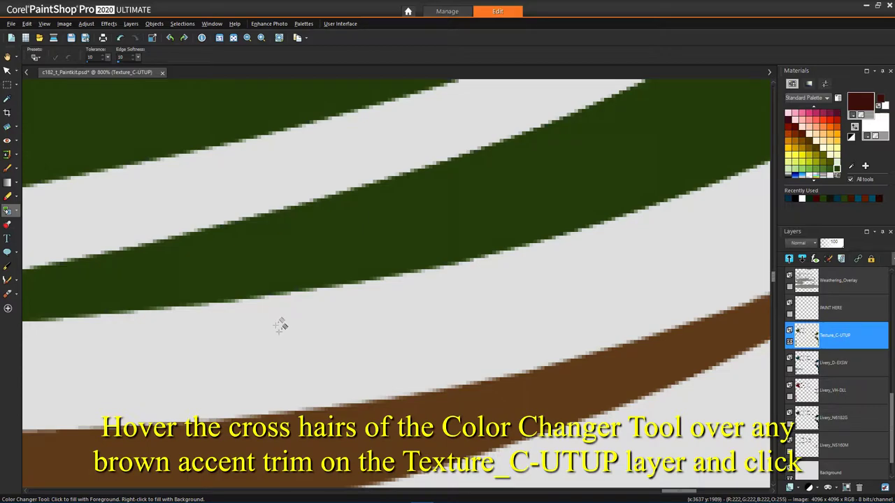
pyautogui.scroll(-2, 283, 358)
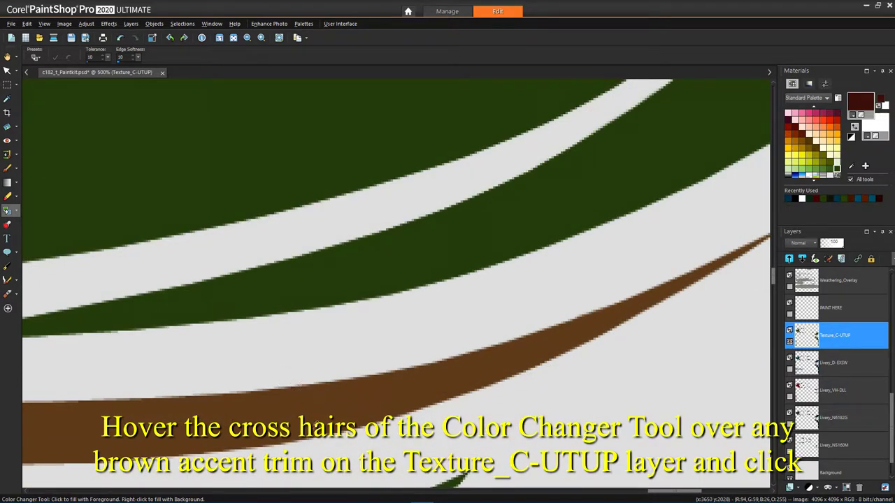
pyautogui.click(318, 408)
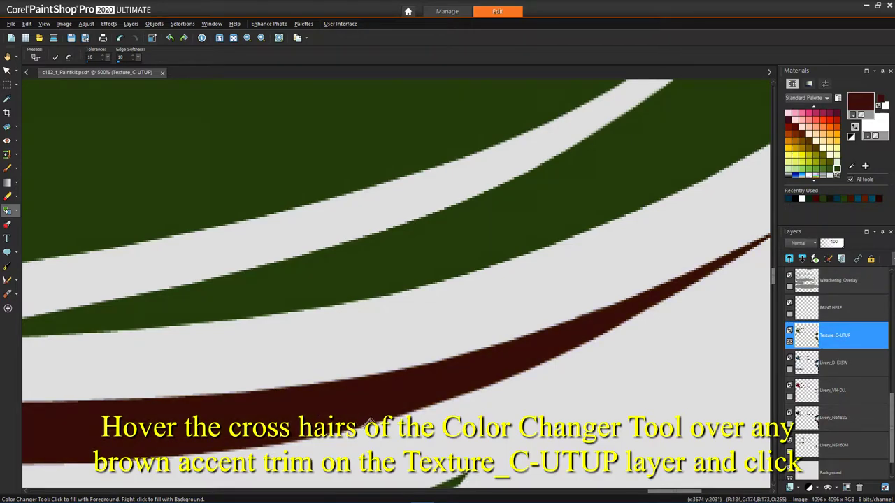
pyautogui.scroll(5, 378, 400)
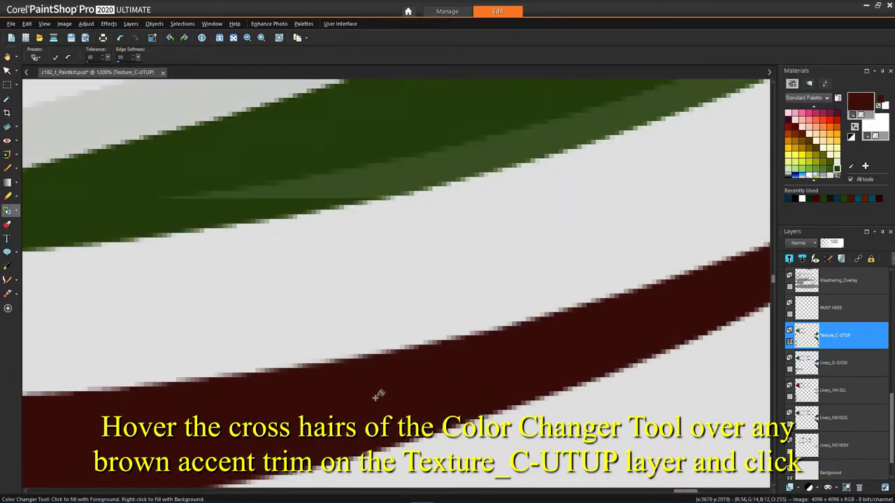
pyautogui.scroll(4, 378, 394)
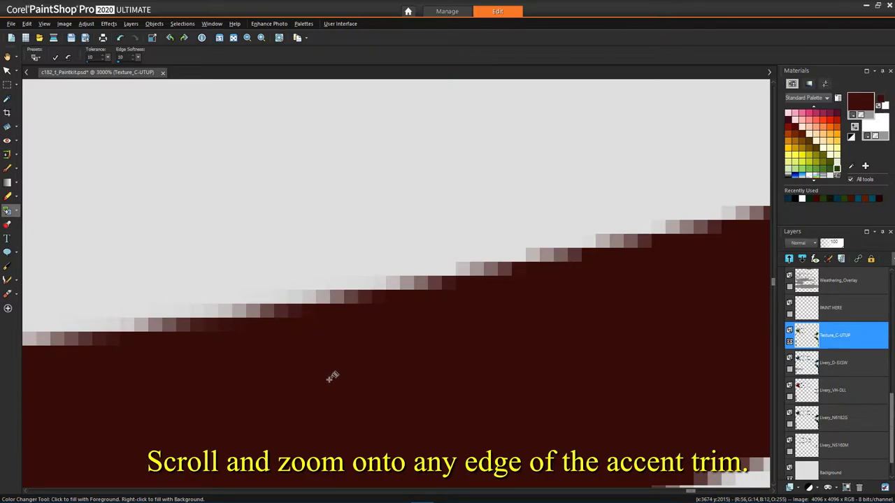
# Show the rulers and turn on snapping to guides
pyautogui.click(44, 25)
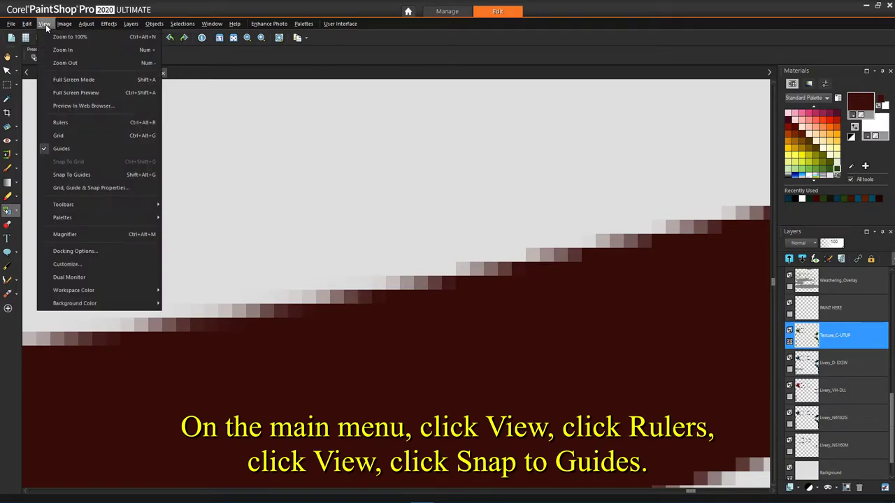
pyautogui.click(93, 121)
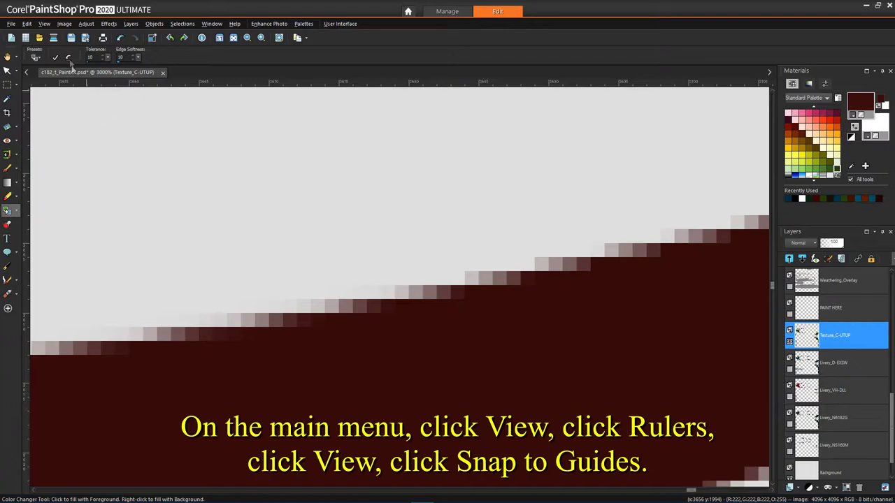
pyautogui.click(45, 25)
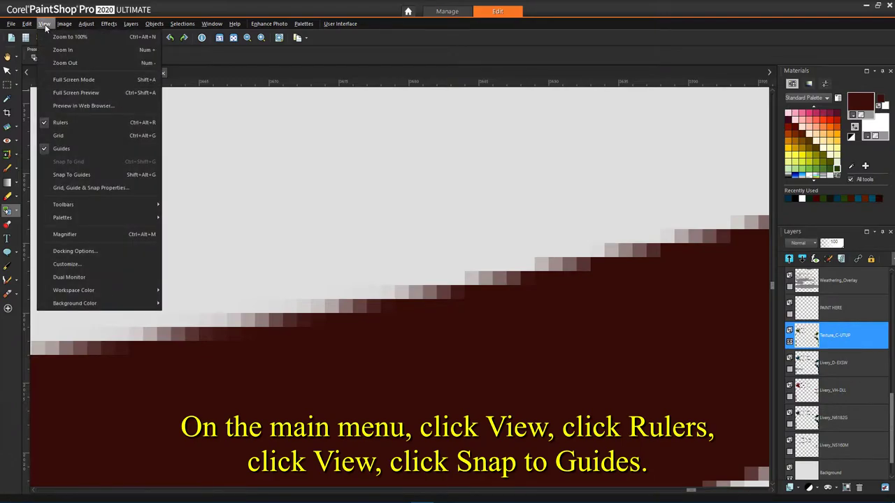
pyautogui.click(81, 175)
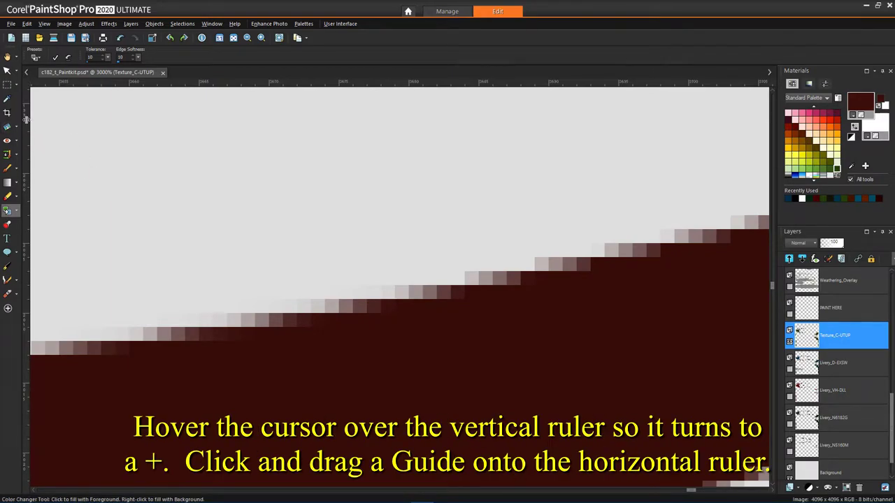
# Add two vertical guides and set their positions to 3651 and 3371 pixels
pyautogui.moveTo(26, 120); pyautogui.dragTo(186, 143)
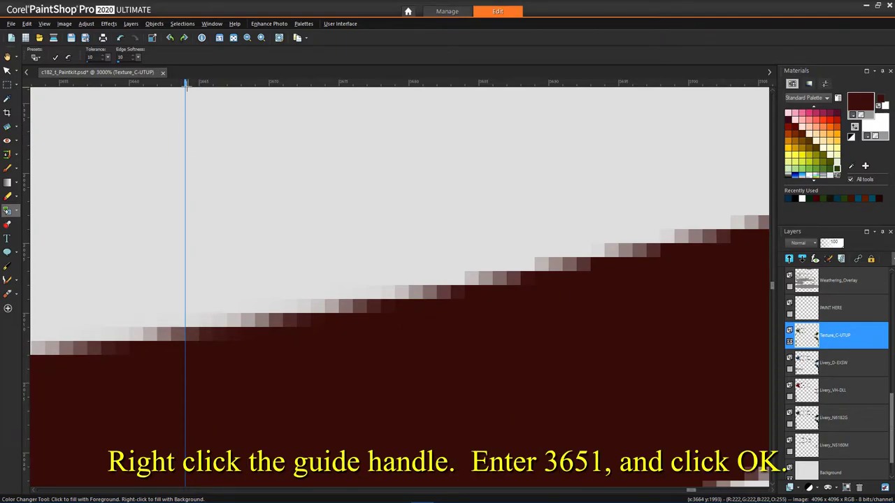
pyautogui.rightClick(185, 83)
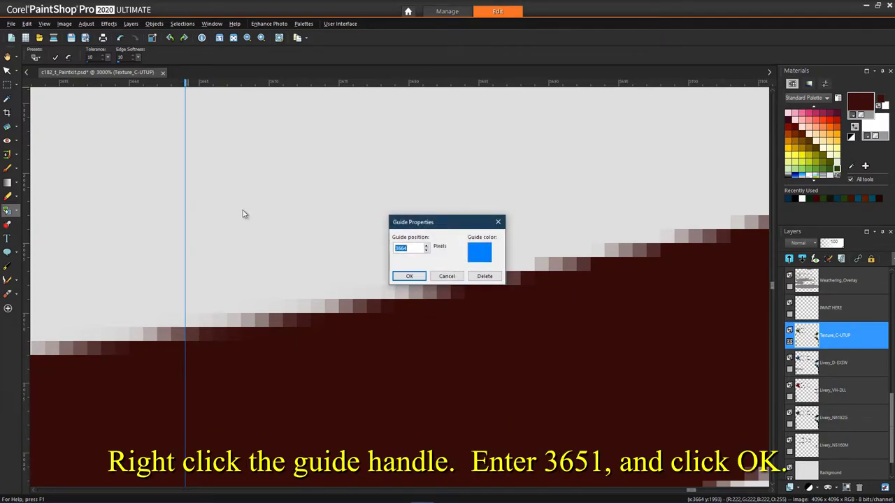
pyautogui.write('3')
pyautogui.click(413, 276)
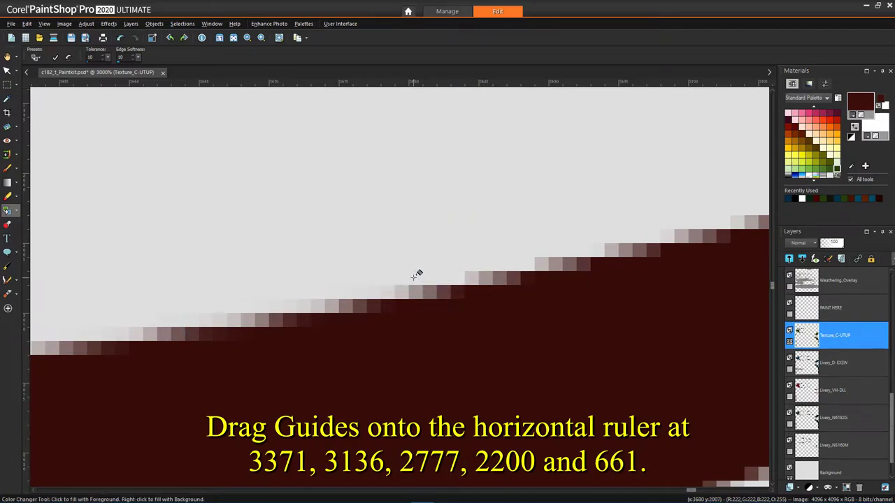
pyautogui.scroll(-8, 411, 272)
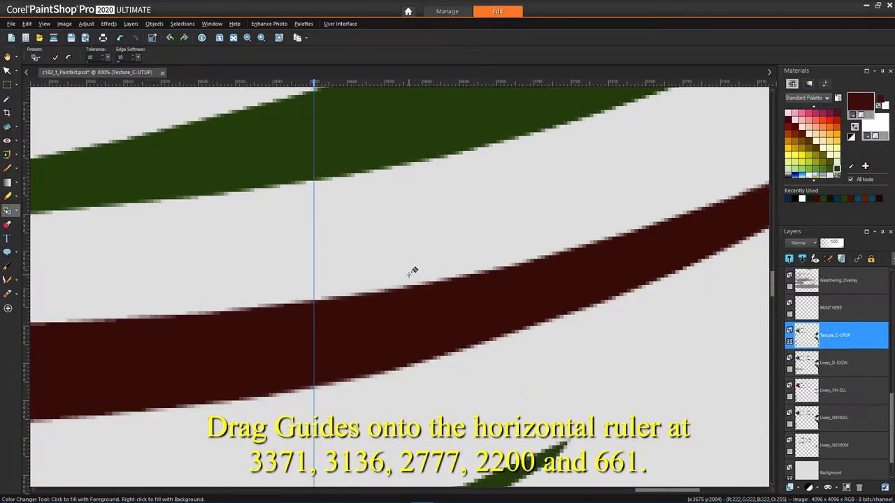
pyautogui.moveTo(27, 244); pyautogui.dragTo(244, 277)
pyautogui.doubleClick(244, 83)
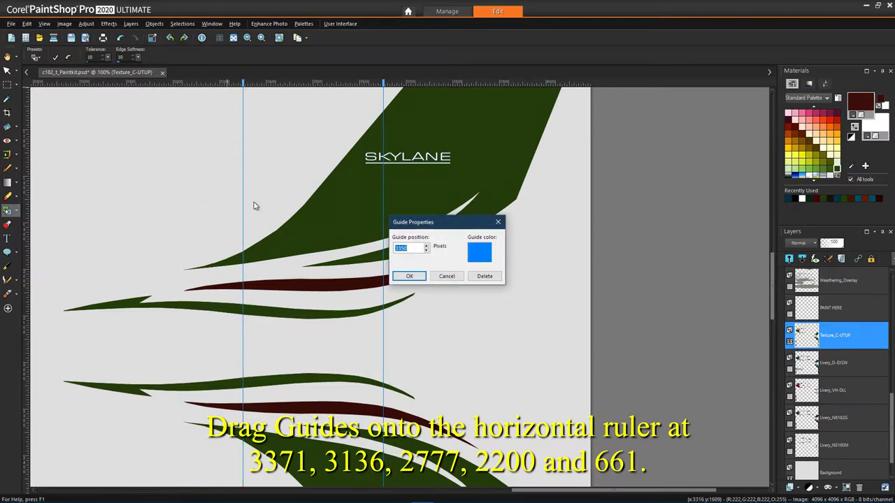
pyautogui.write('3371')
pyautogui.click(410, 276)
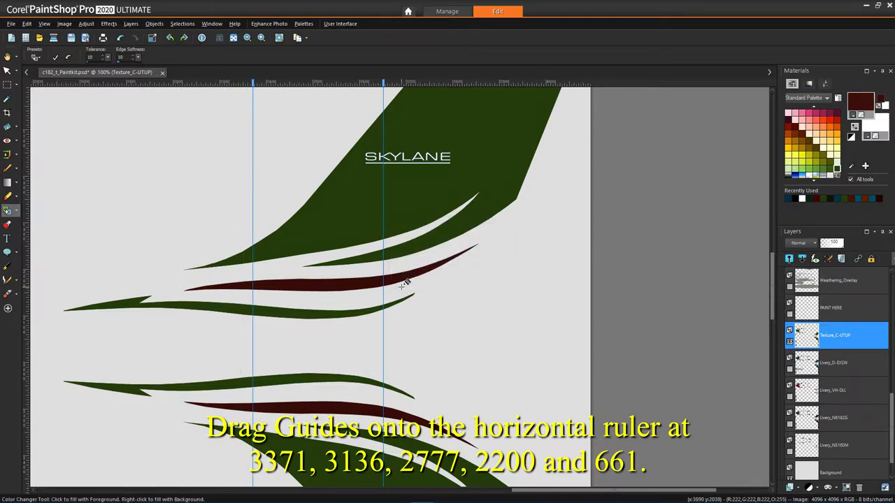
# Add two more vertical guides, positioned at 3136 and 2777 pixels
pyautogui.moveTo(24, 245); pyautogui.dragTo(233, 119)
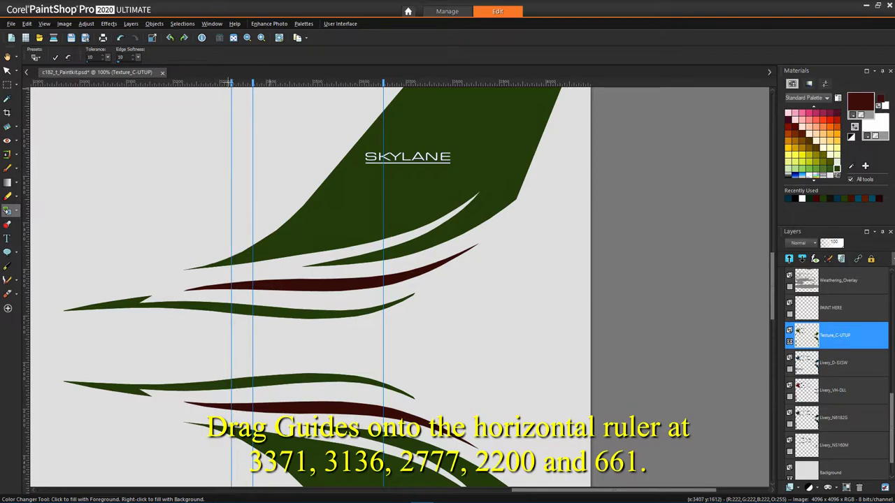
pyautogui.doubleClick(232, 82)
pyautogui.write('3')
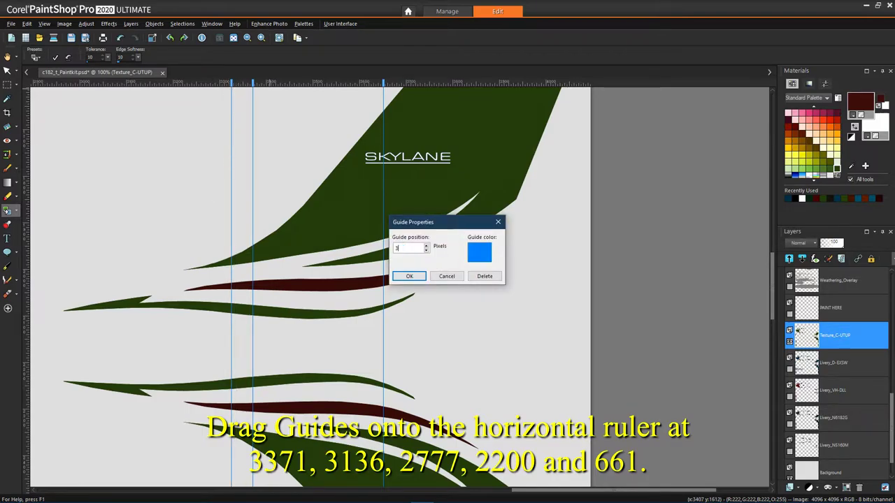
pyautogui.press('Return')
pyautogui.moveTo(26, 226); pyautogui.dragTo(99, 227)
pyautogui.doubleClick(99, 82)
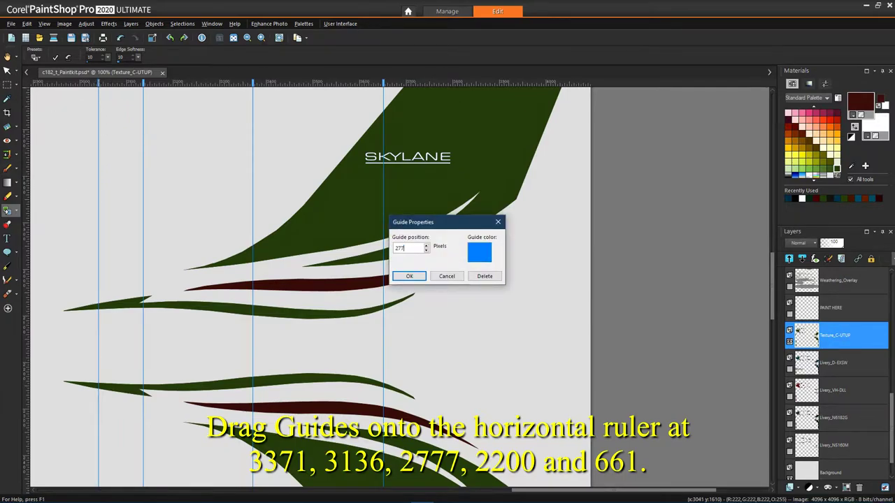
pyautogui.click(409, 276)
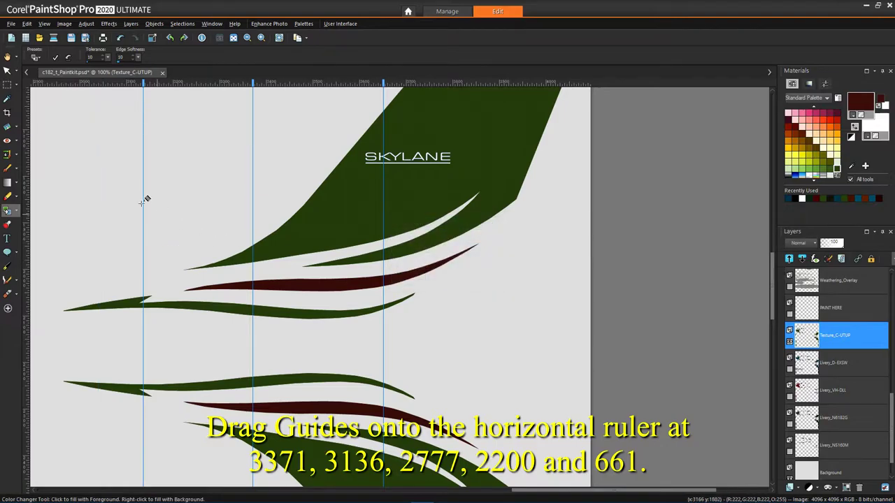
# Add the last two vertical guides, at 2200 and 661 pixels
pyautogui.moveTo(26, 189); pyautogui.dragTo(97, 203)
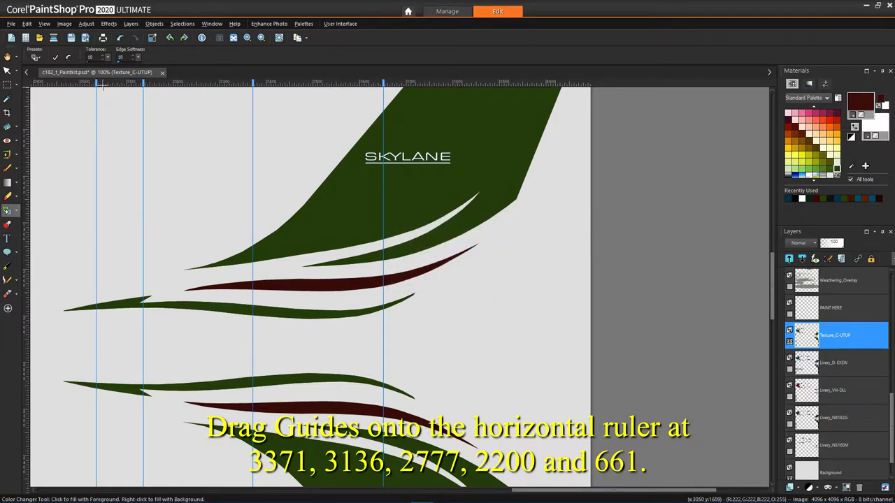
pyautogui.doubleClick(97, 82)
pyautogui.write('2200')
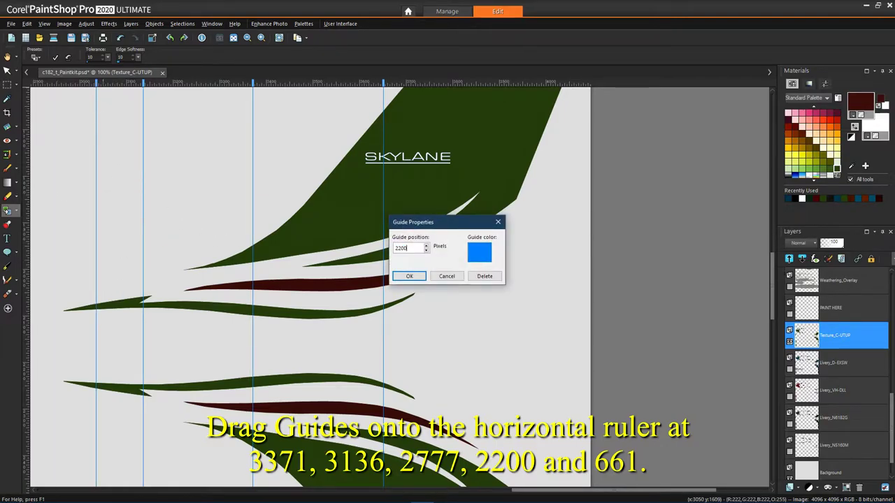
pyautogui.click(409, 276)
pyautogui.scroll(-3, 192, 285)
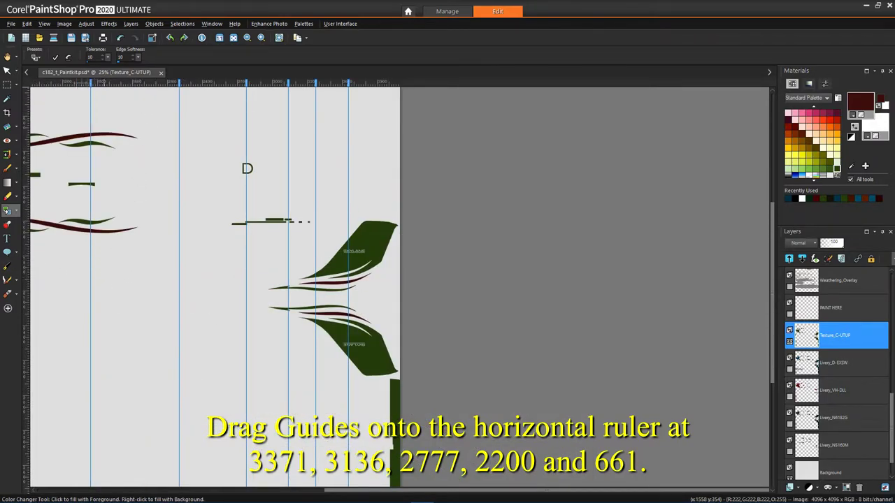
pyautogui.doubleClick(91, 82)
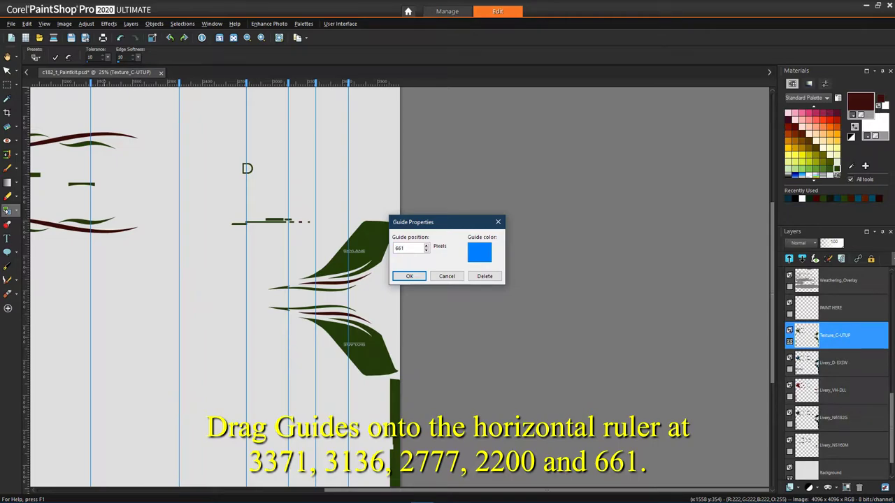
pyautogui.click(484, 276)
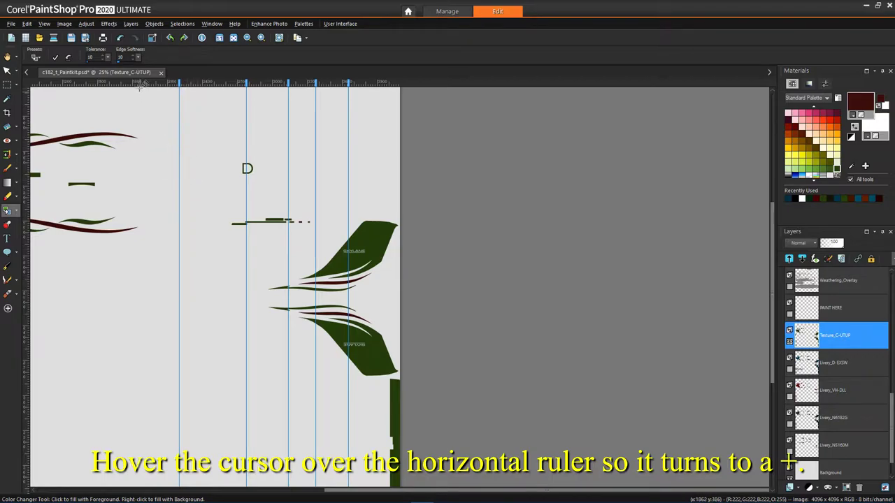
# Add two horizontal guides and set their positions to 3661 and 3169 pixels
pyautogui.moveTo(139, 82); pyautogui.dragTo(133, 254)
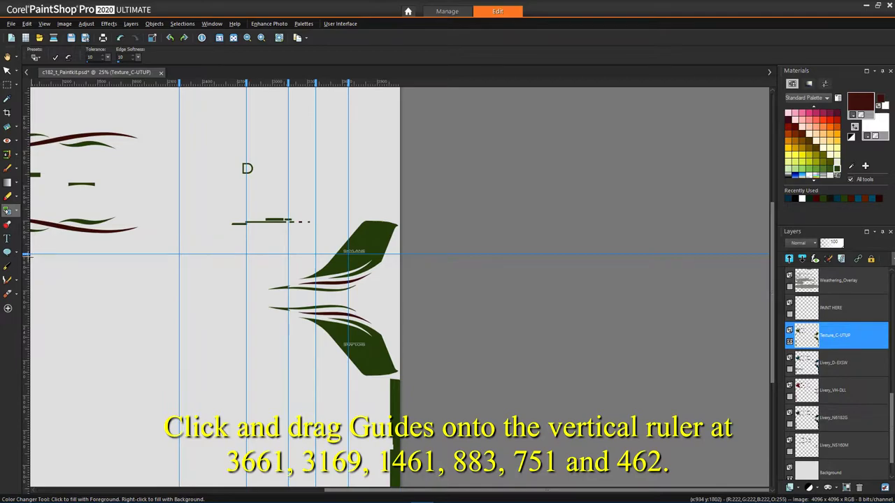
pyautogui.doubleClick(26, 255)
pyautogui.write('3661')
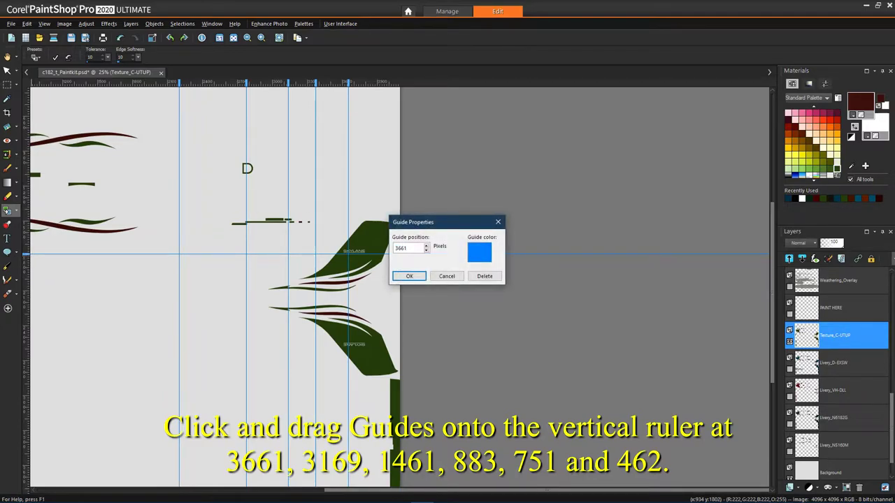
pyautogui.press('Return')
pyautogui.moveTo(76, 82); pyautogui.dragTo(66, 221)
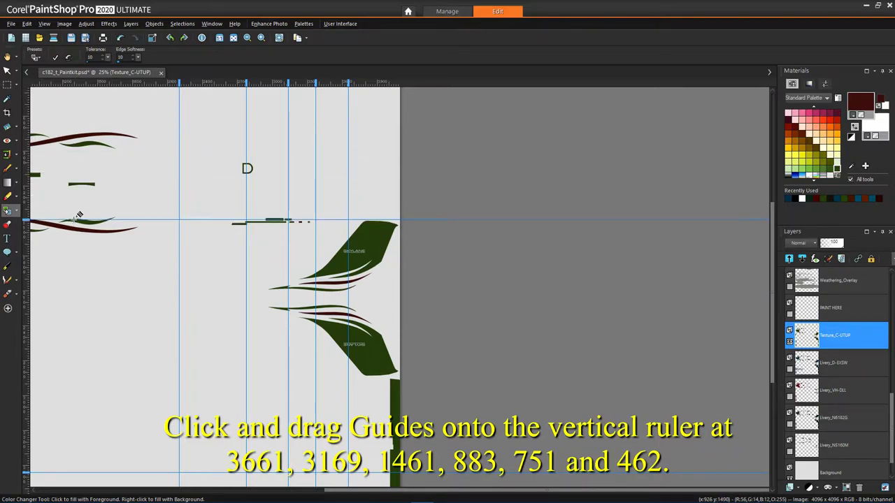
pyautogui.doubleClick(26, 220)
pyautogui.write('3169')
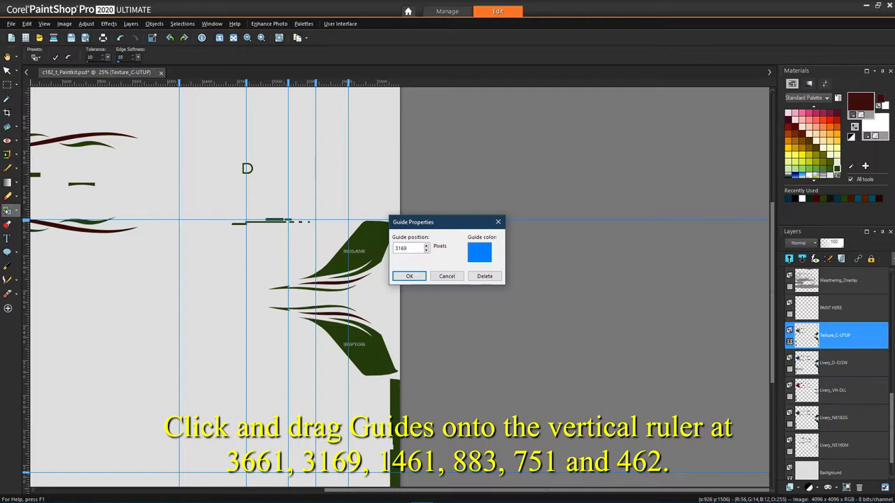
pyautogui.press('Return')
# Add two more horizontal guides, positioned at 1461 and 883 pixels
pyautogui.moveTo(58, 84); pyautogui.dragTo(69, 257)
pyautogui.doubleClick(28, 259)
pyautogui.write('1461')
pyautogui.press('Return')
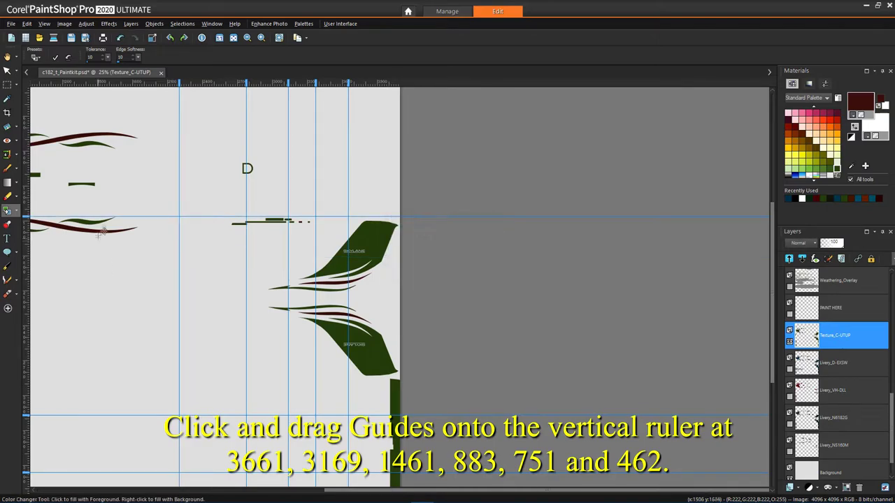
pyautogui.moveTo(129, 84); pyautogui.dragTo(70, 287)
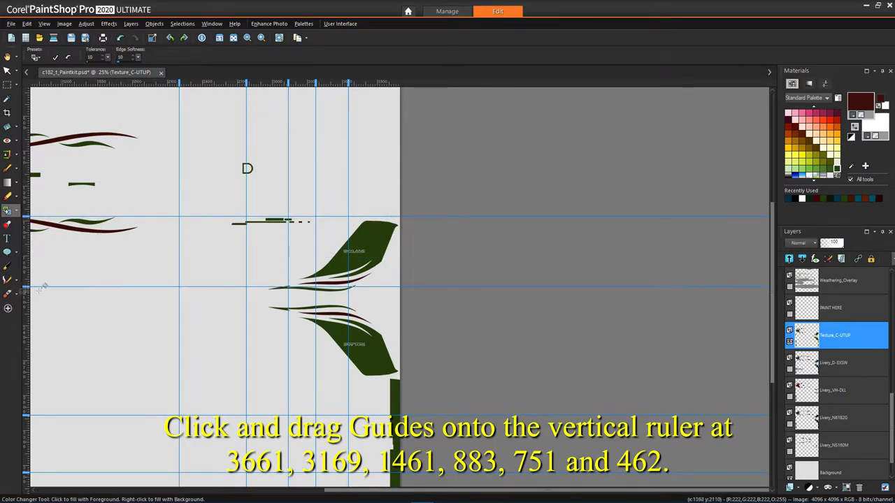
pyautogui.doubleClick(28, 288)
pyautogui.write('883')
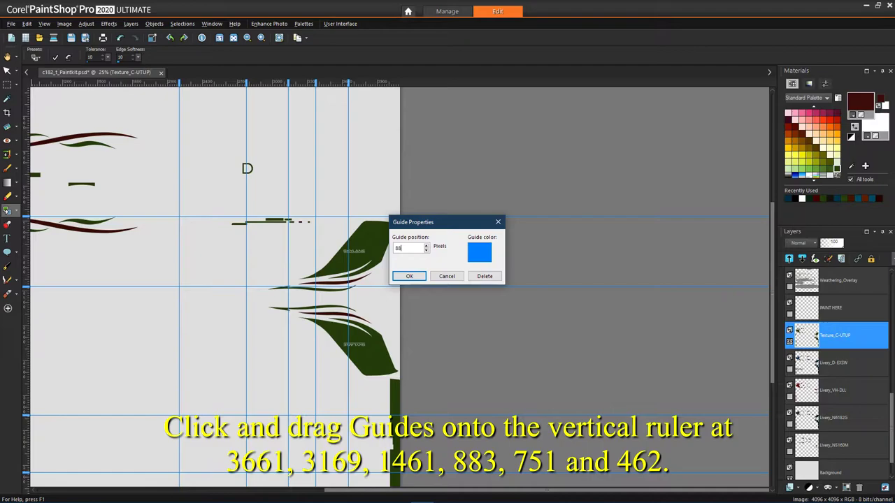
pyautogui.click(410, 276)
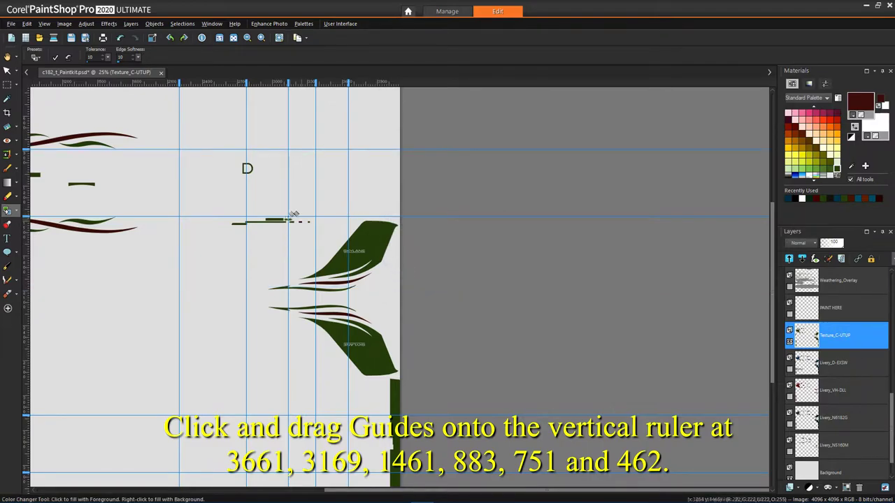
# Add the last two horizontal guides, positioned at 751 and 462 pixels
pyautogui.moveTo(88, 82); pyautogui.dragTo(89, 107)
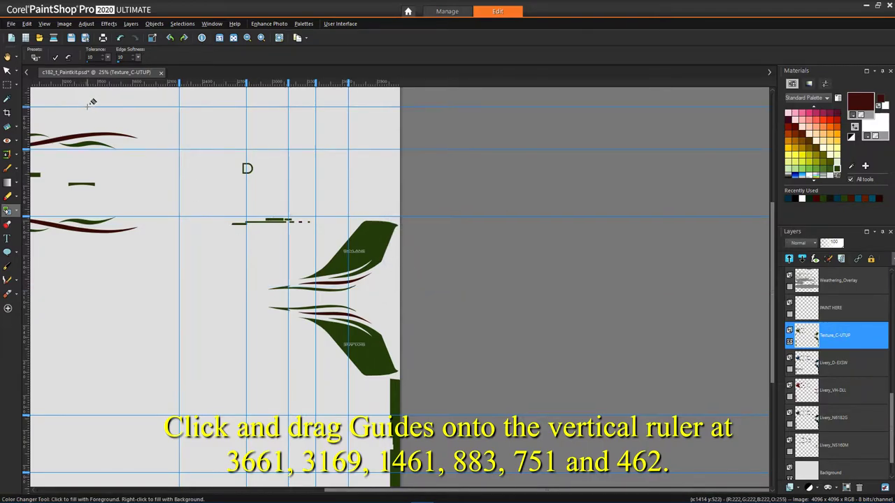
pyautogui.doubleClick(27, 108)
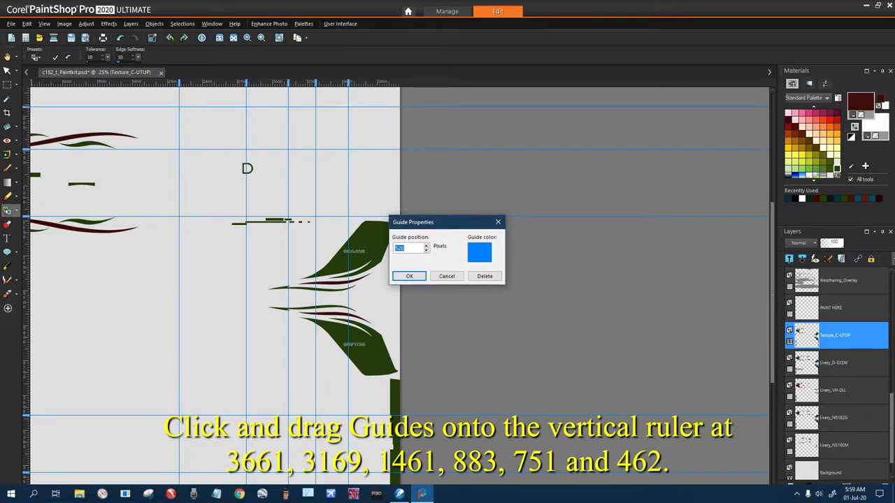
pyautogui.write('751')
pyautogui.click(409, 276)
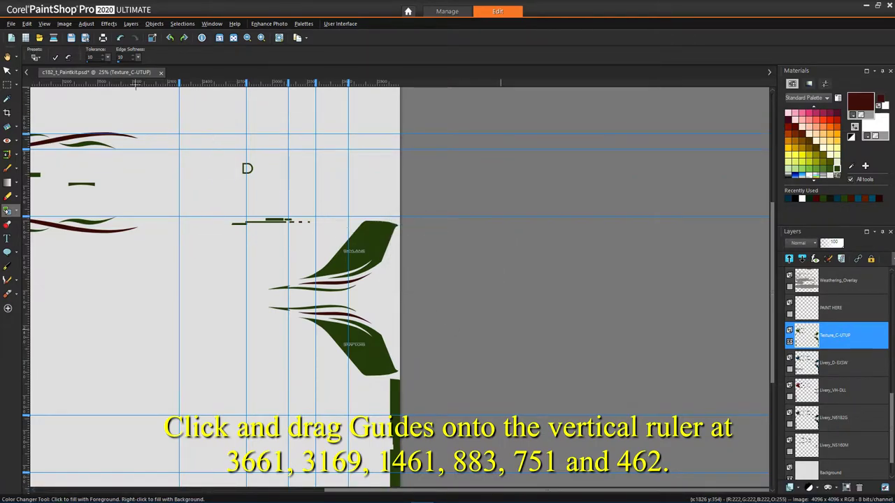
pyautogui.moveTo(136, 82); pyautogui.dragTo(140, 107)
pyautogui.doubleClick(26, 108)
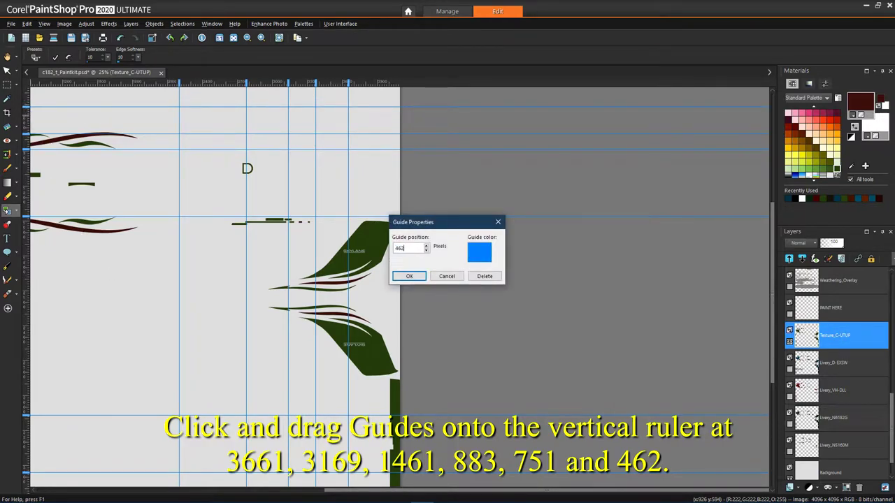
pyautogui.click(410, 276)
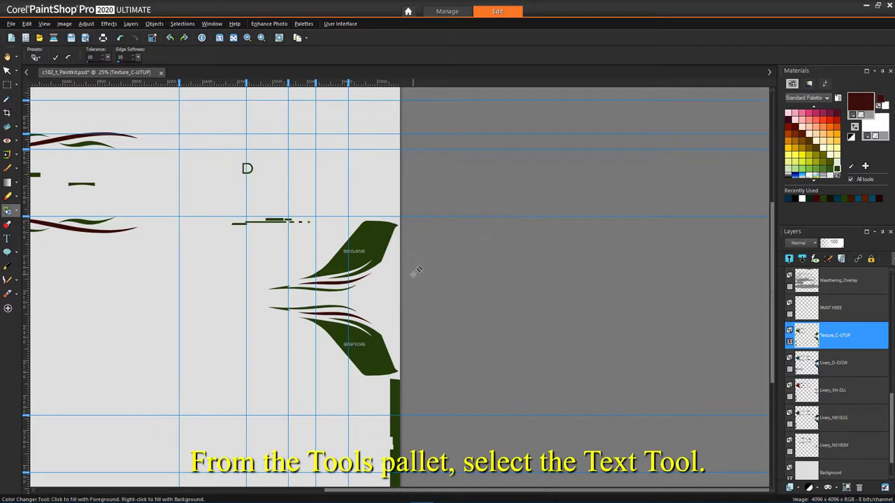
# Activate the Text tool and set its font to AmarilloUSAF at size 200 points
pyautogui.click(9, 240)
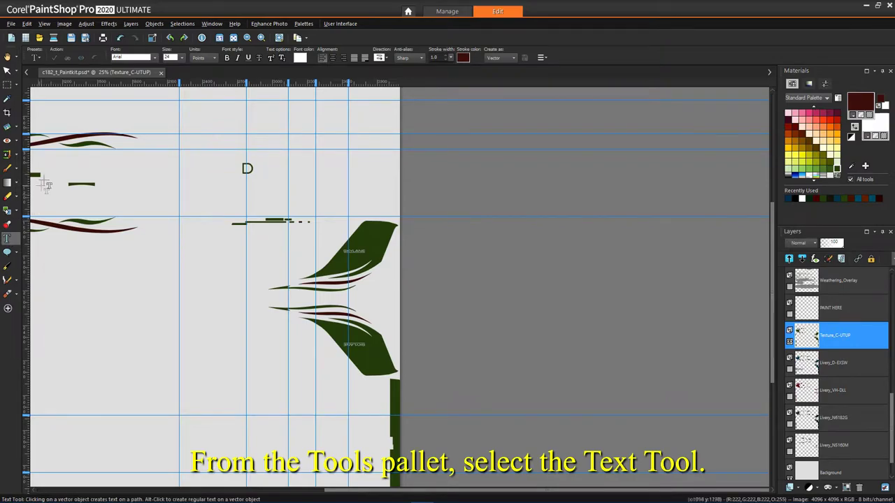
pyautogui.click(155, 61)
pyautogui.scroll(-3, 209, 140)
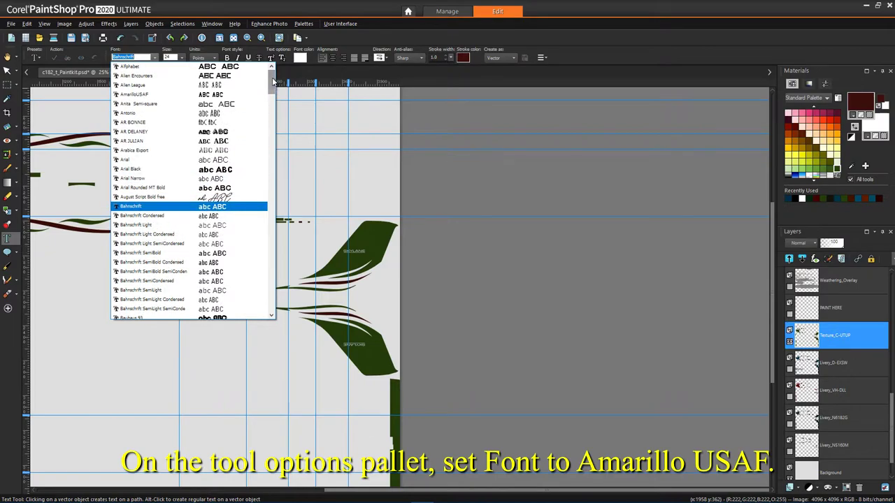
pyautogui.scroll(1, 189, 140)
pyautogui.click(151, 95)
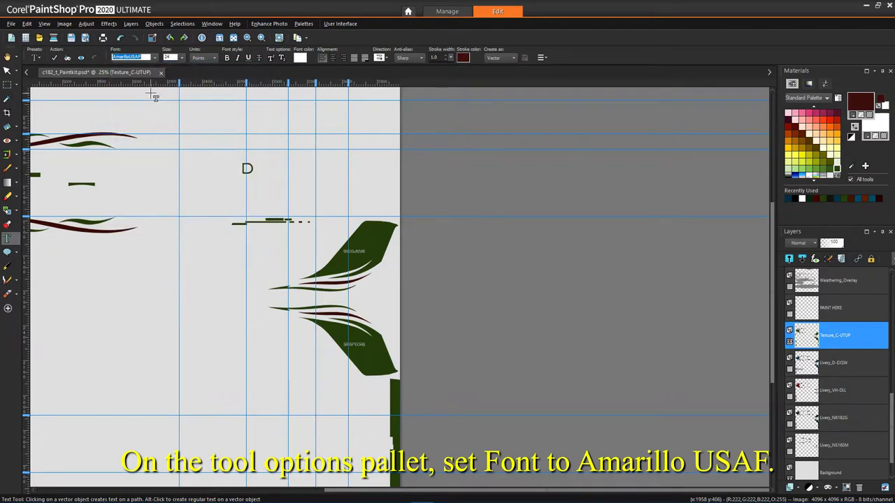
pyautogui.click(182, 59)
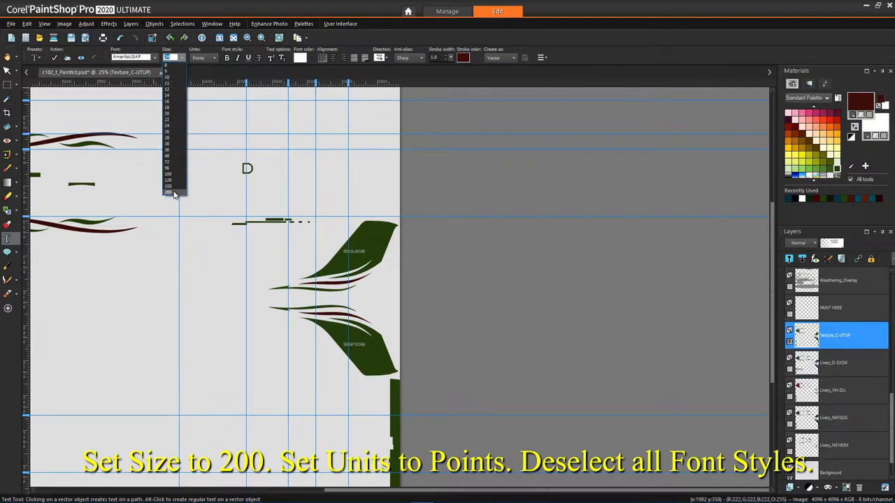
pyautogui.click(175, 194)
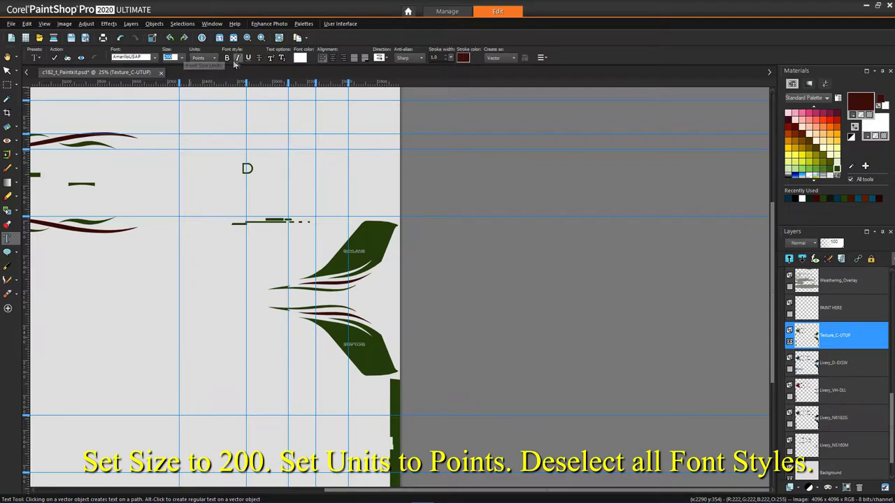
# Set the font color to the dark green #253d0f sampled from the lower tail artwork
pyautogui.click(301, 58)
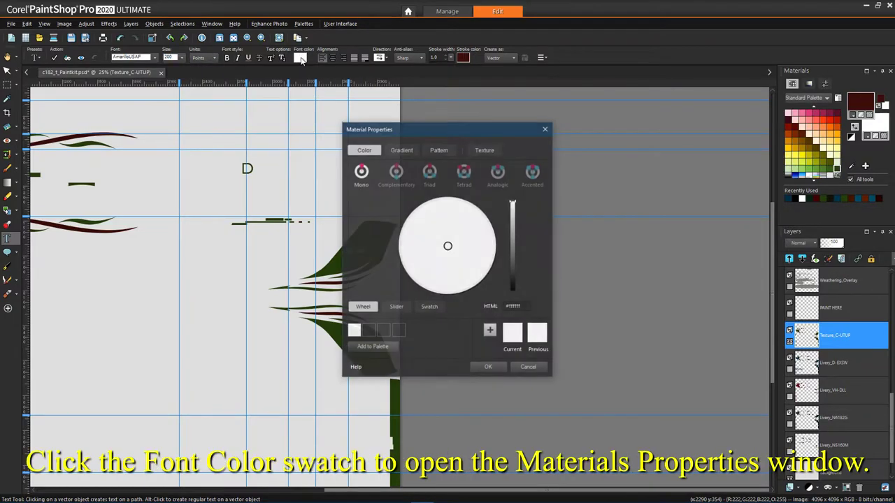
pyautogui.moveTo(442, 128); pyautogui.dragTo(529, 133)
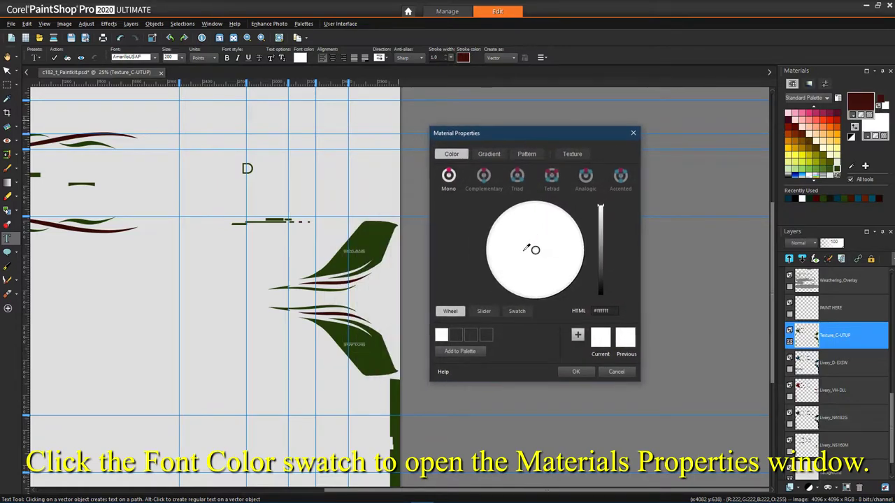
pyautogui.click(339, 323)
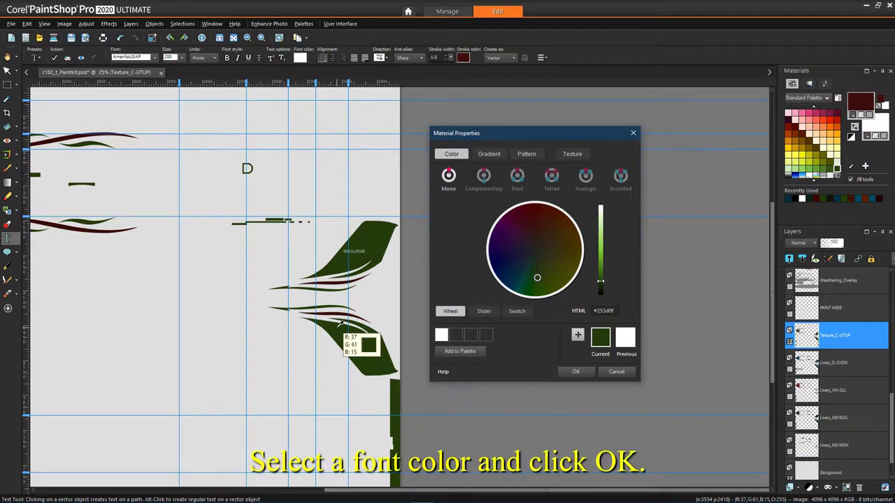
pyautogui.click(573, 371)
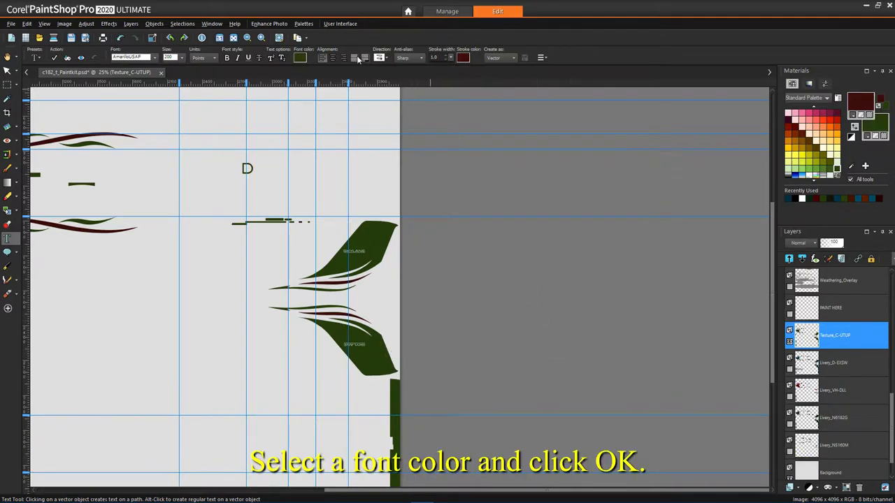
# Format the text with center alignment, Horizontal and Down direction, Smooth anti-aliasing and a stroke width of 5
pyautogui.click(334, 60)
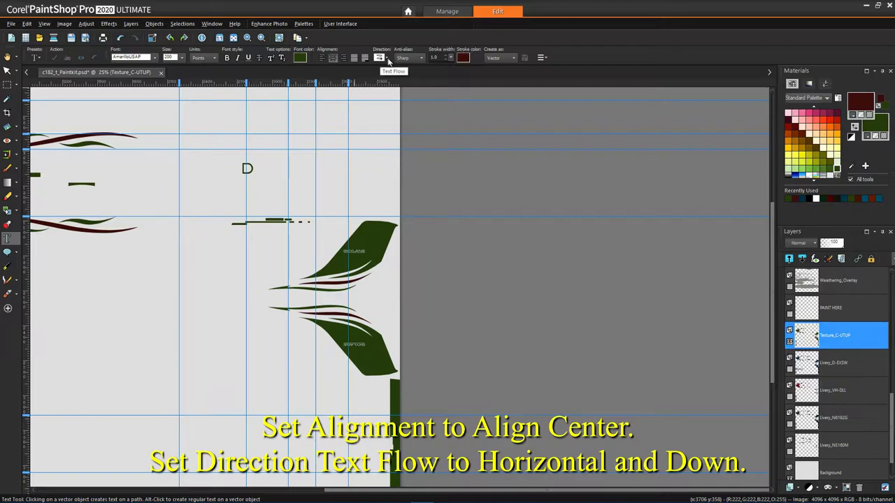
pyautogui.click(385, 60)
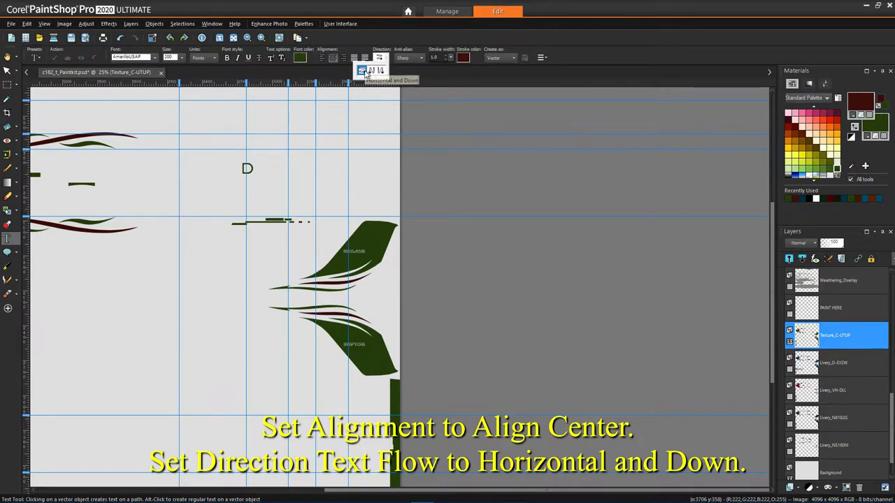
pyautogui.click(420, 58)
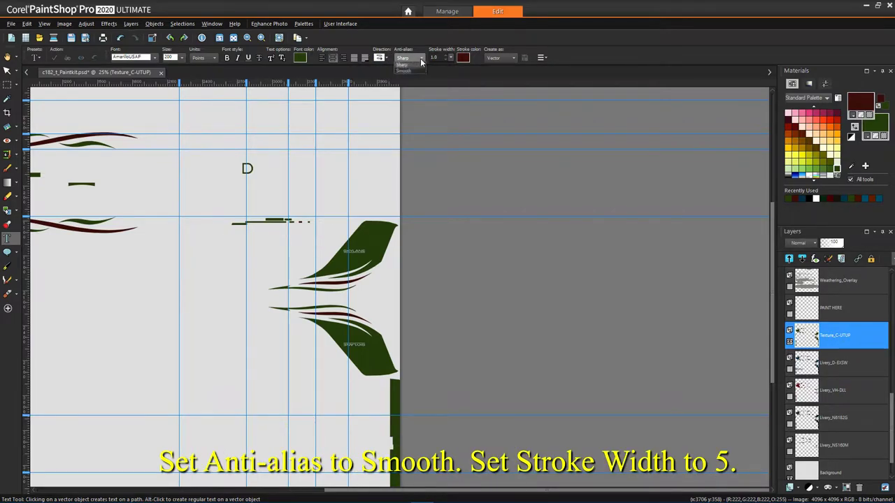
pyautogui.click(420, 58)
pyautogui.click(448, 56)
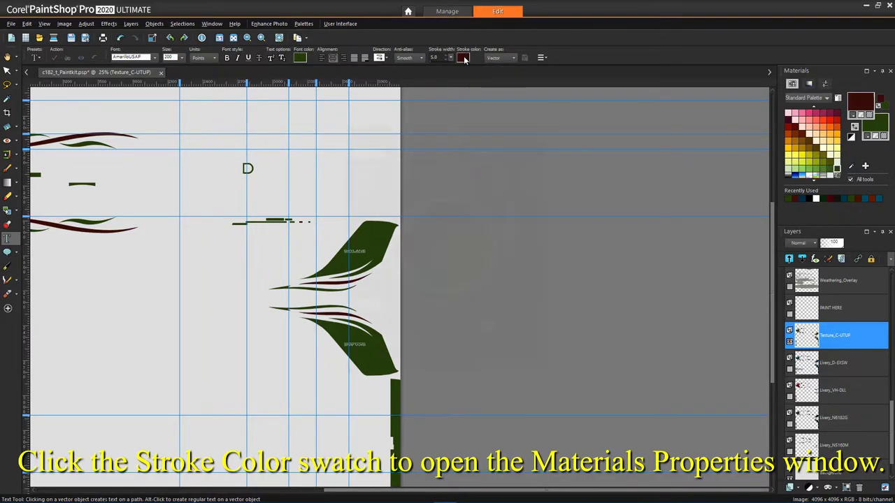
# Use dark red #380e0c as the text's stroke color and have the text created as Vector
pyautogui.click(463, 57)
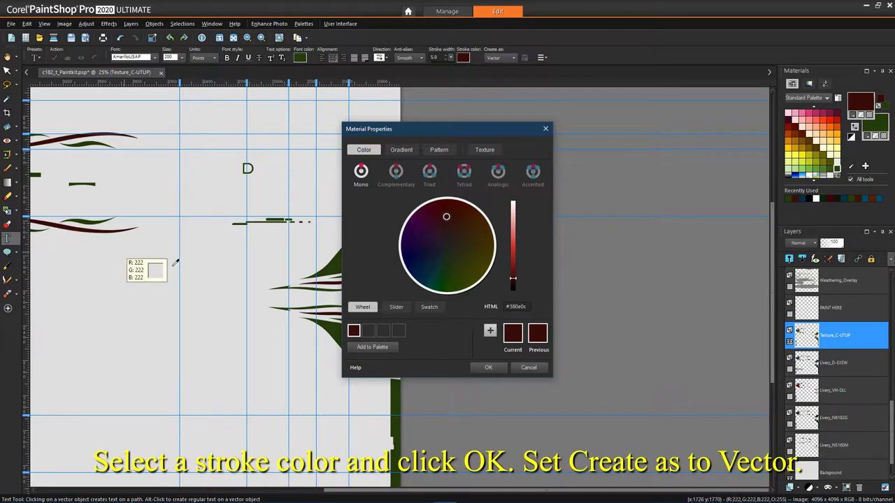
pyautogui.click(495, 367)
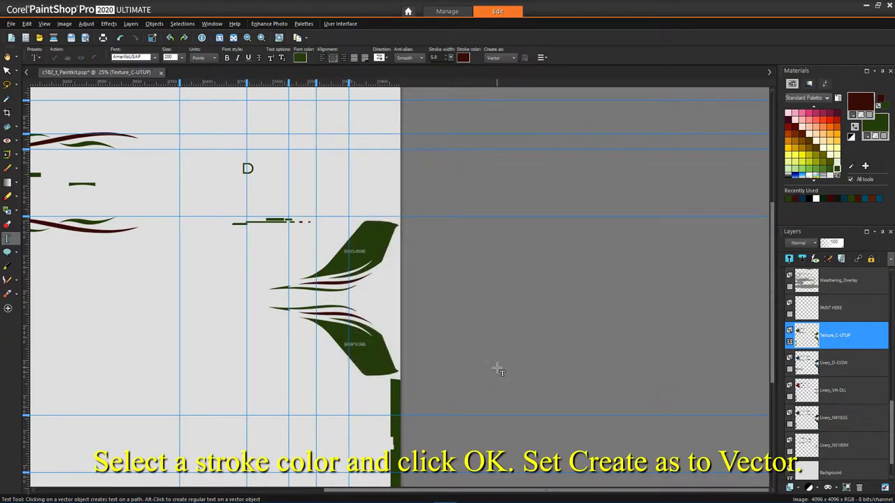
pyautogui.click(515, 58)
pyautogui.click(507, 65)
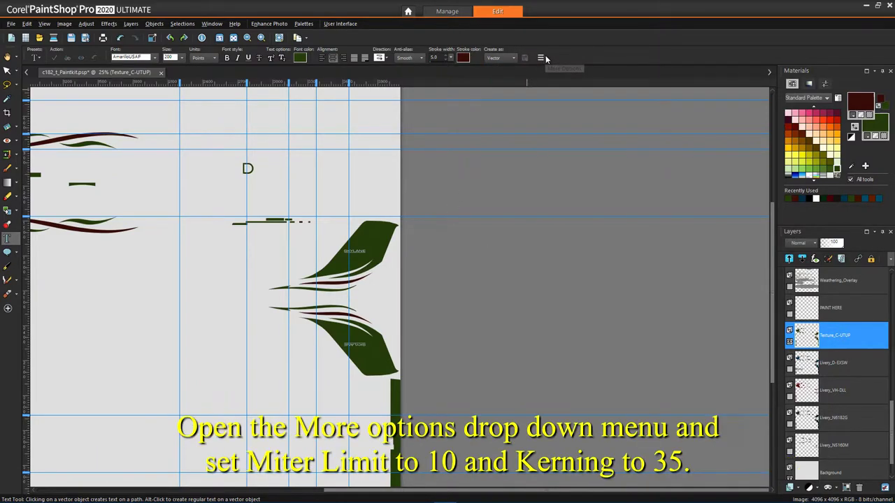
# Set the text kerning to 35 with a miter limit of 10
pyautogui.click(541, 58)
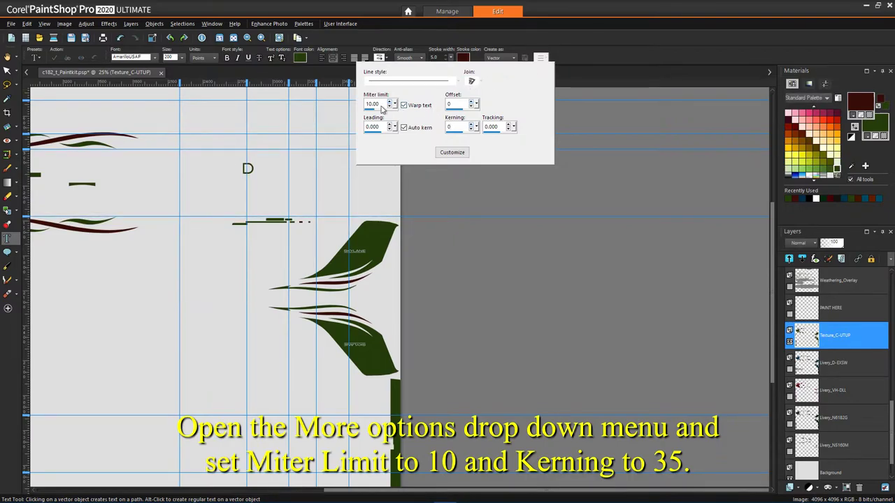
pyautogui.doubleClick(464, 126)
pyautogui.write('35')
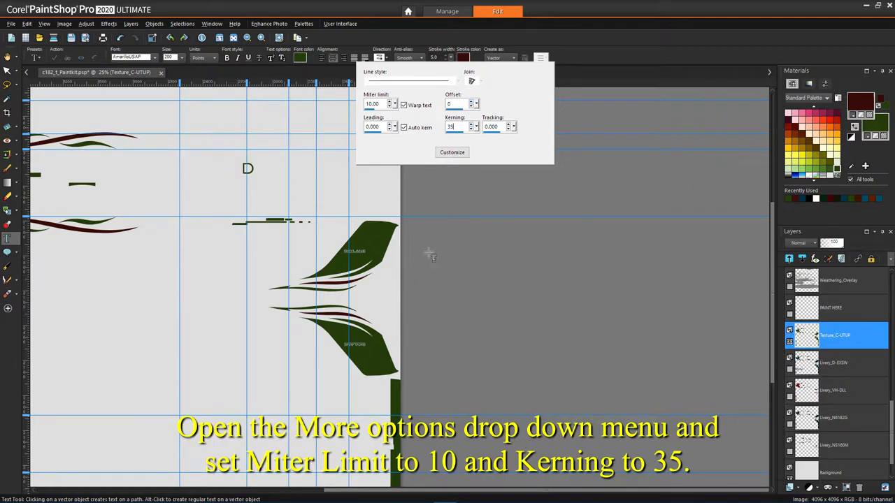
# Place the text C-UTUP at the junction of the 2200 vertical and 1461 horizontal guides
pyautogui.click(184, 231)
pyautogui.click(180, 218)
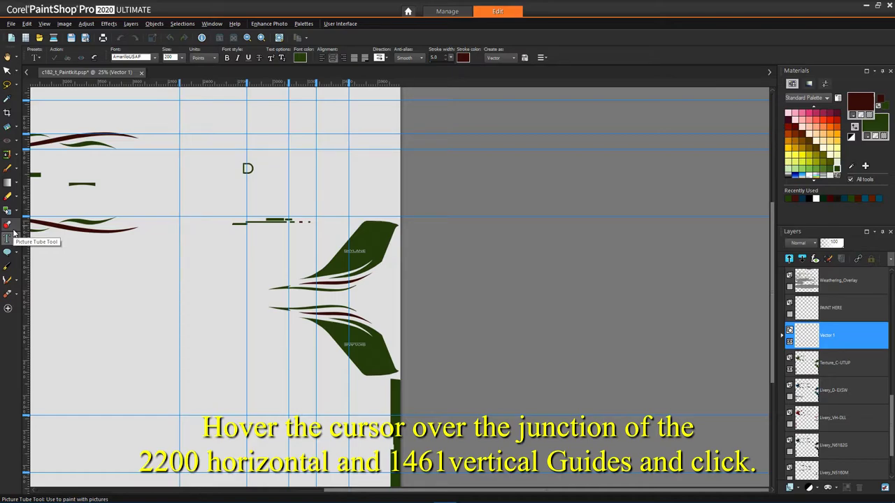
pyautogui.write('C')
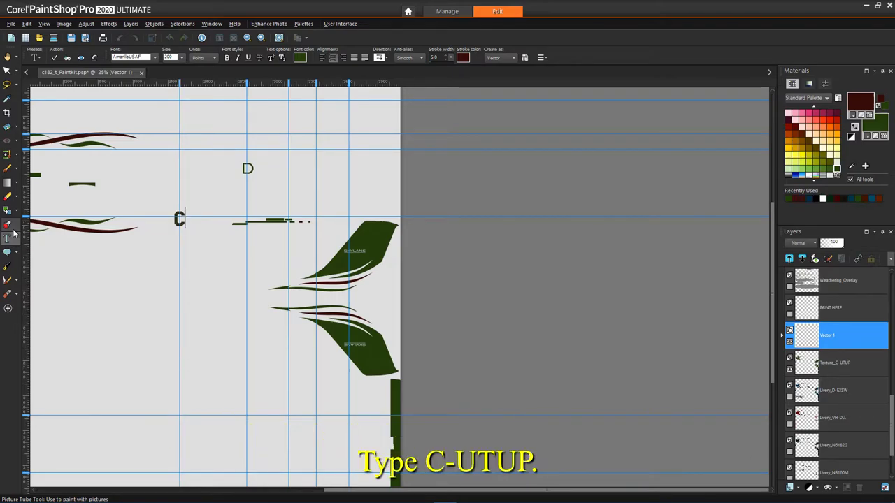
pyautogui.write('-')
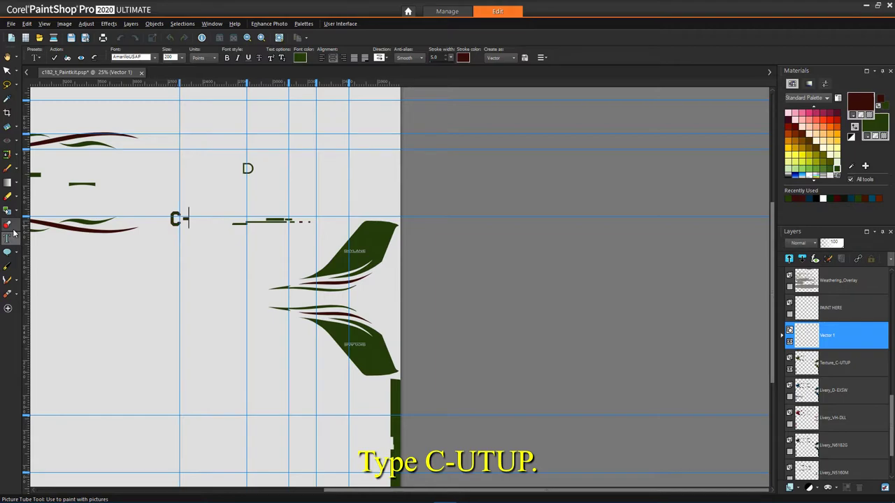
pyautogui.write('UTUP')
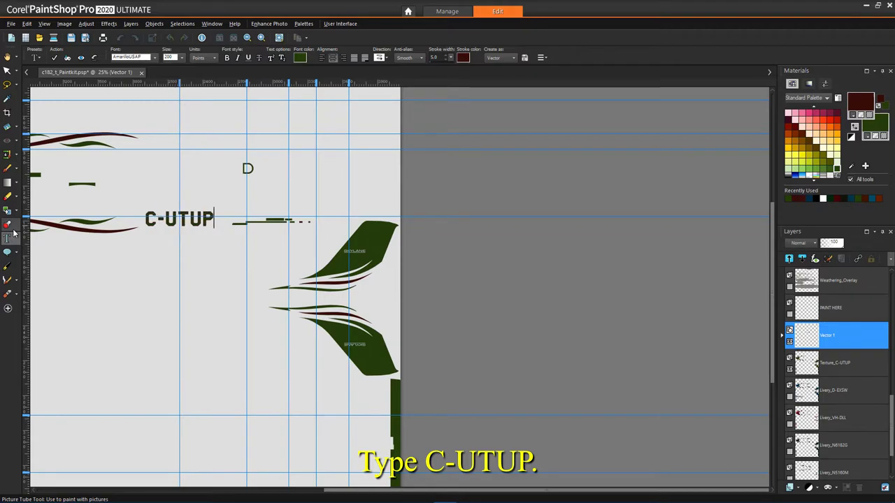
pyautogui.hotkey('ctrl', 'Return')
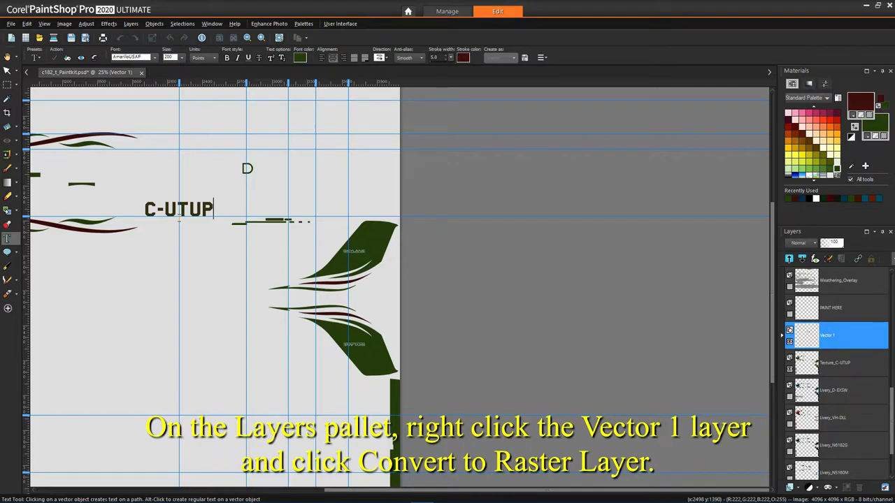
# Convert the C-UTUP vector layer to a raster layer and skew it horizontally by -20 with Transparent edge mode
pyautogui.rightClick(850, 335)
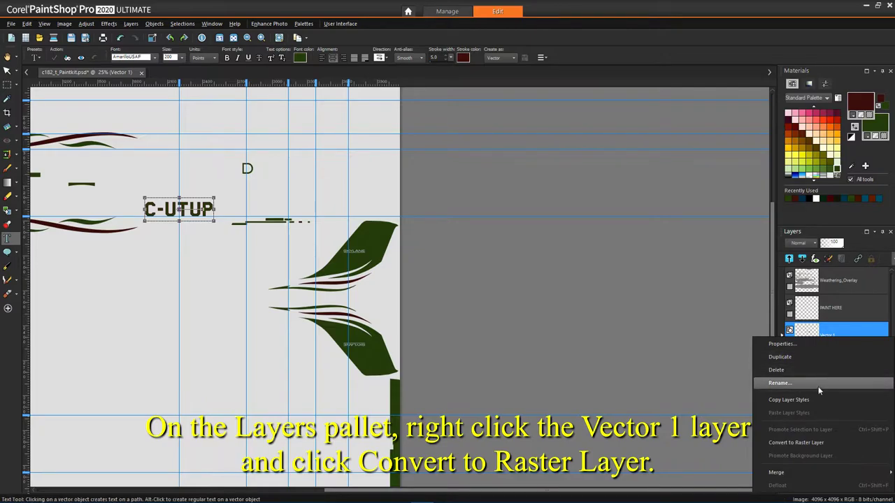
pyautogui.click(815, 442)
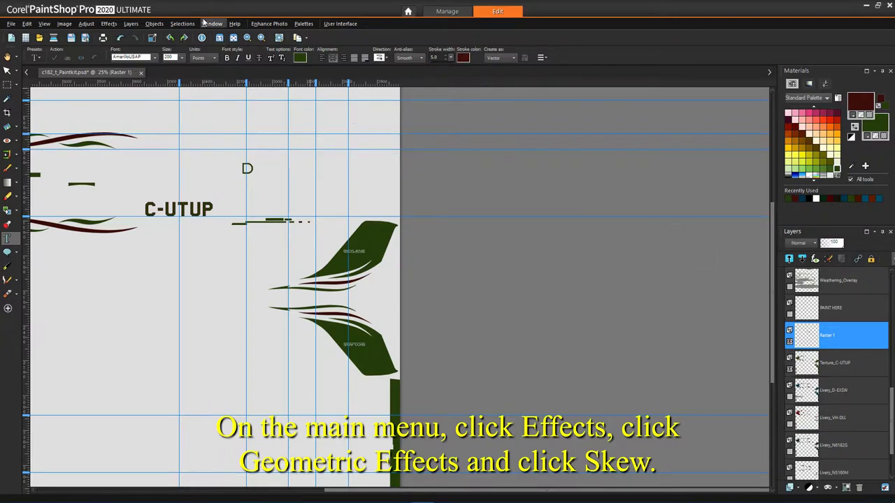
pyautogui.click(108, 23)
pyautogui.moveTo(166, 132)
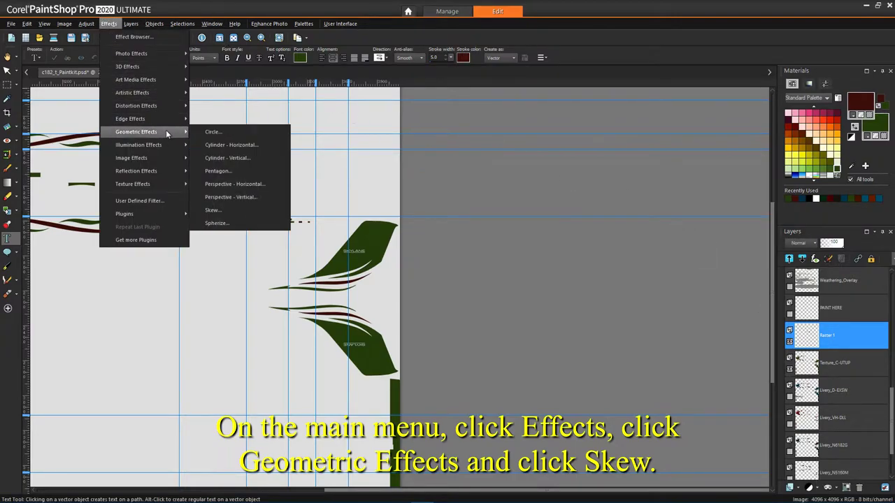
pyautogui.click(233, 212)
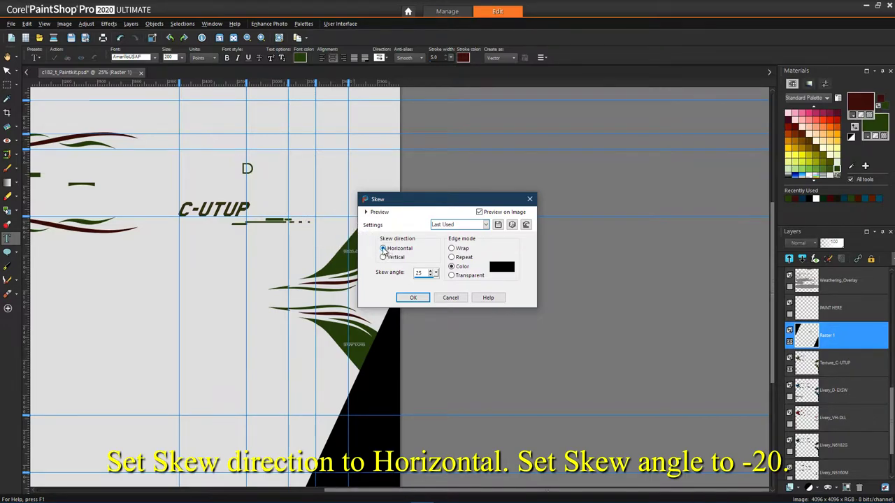
pyautogui.moveTo(418, 273); pyautogui.dragTo(389, 280)
pyautogui.write('-2')
pyautogui.write('0')
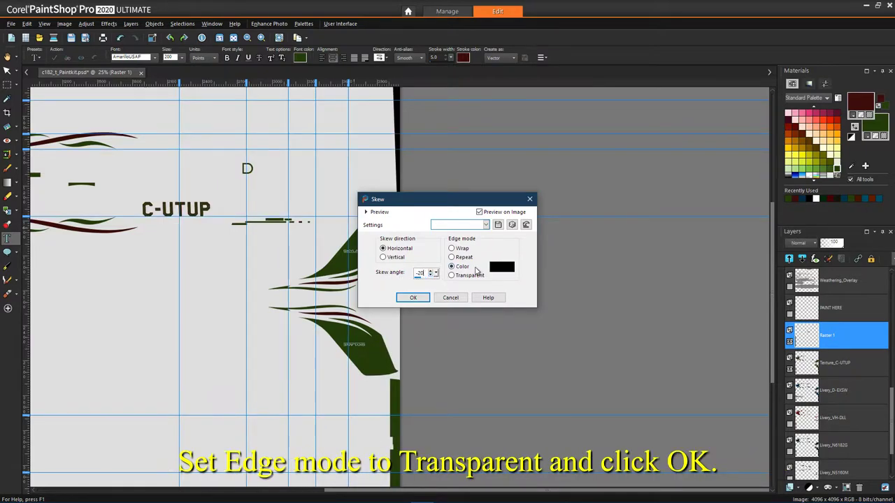
pyautogui.click(452, 275)
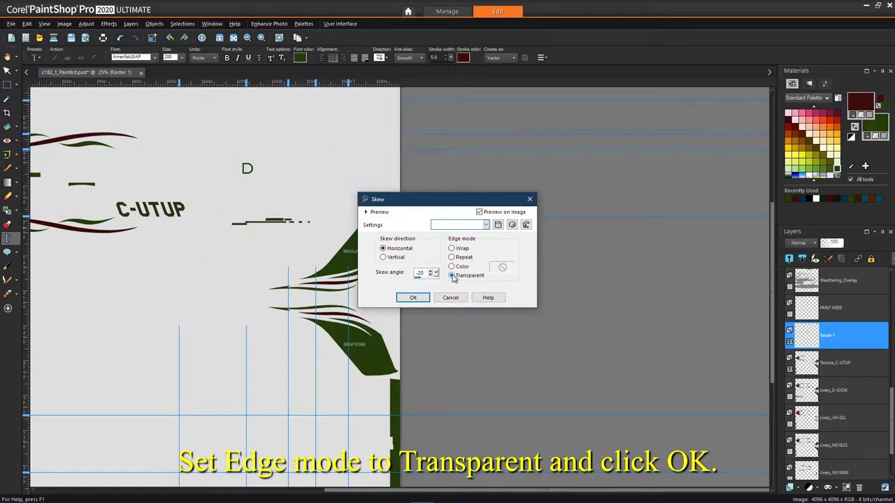
pyautogui.click(413, 297)
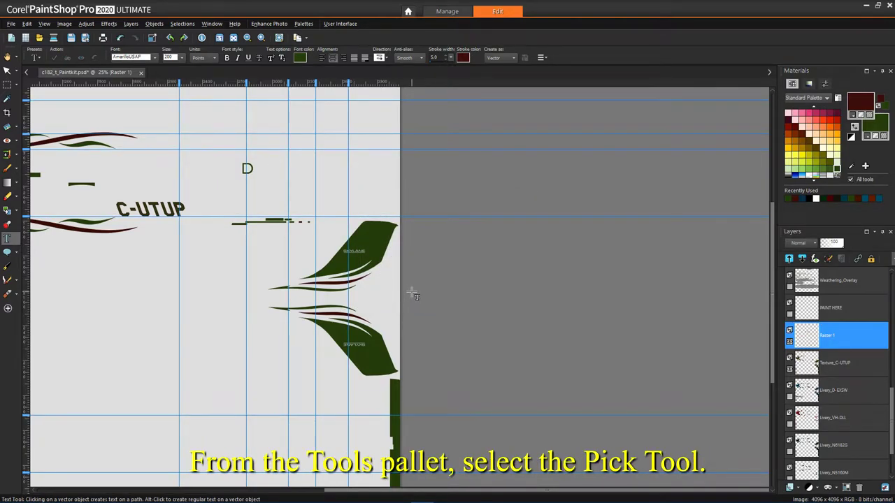
# Centre the skewed Raster 1 text on the junction of the 2200 vertical and 1461 horizontal guides and rotate it to 359.5 degrees
pyautogui.click(6, 71)
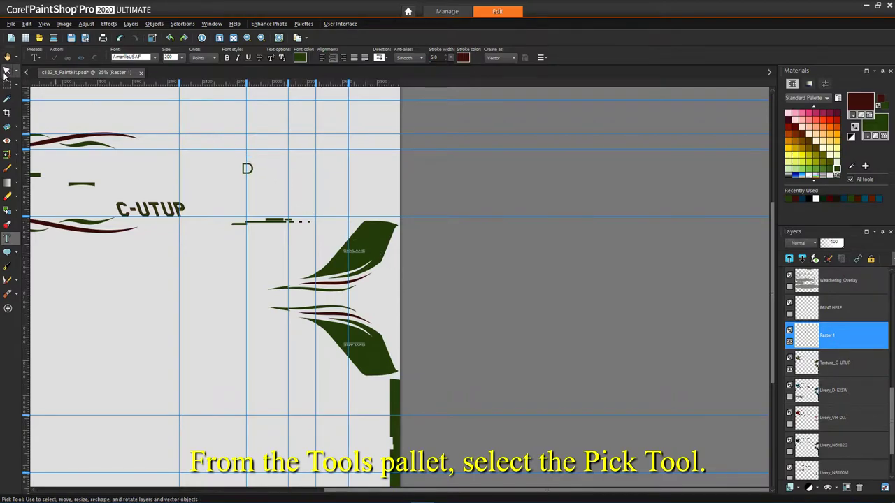
pyautogui.click(7, 72)
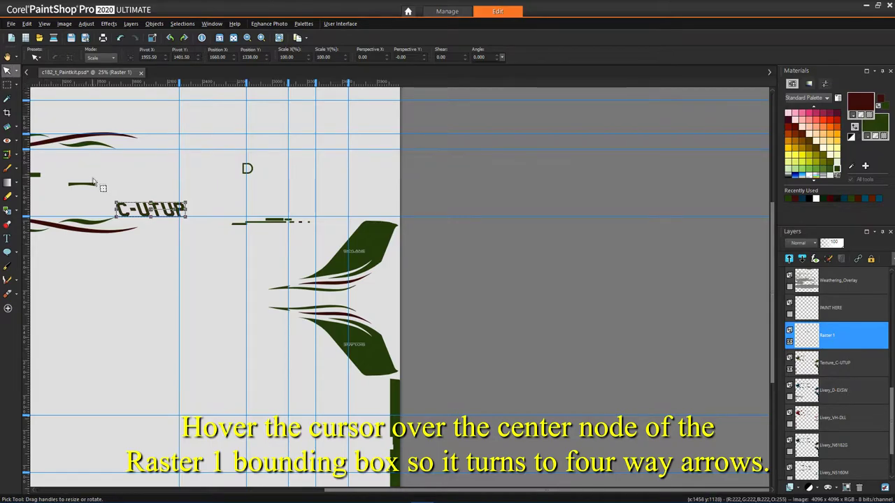
pyautogui.scroll(4, 149, 212)
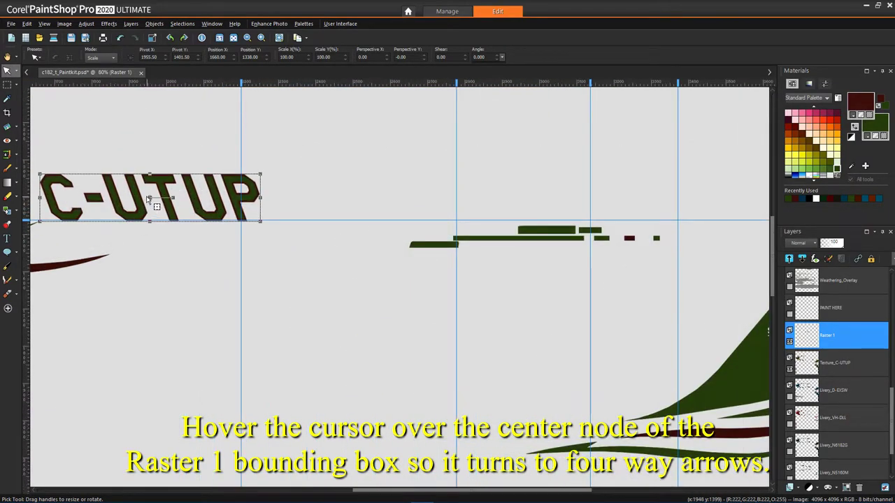
pyautogui.moveTo(151, 197); pyautogui.dragTo(241, 221)
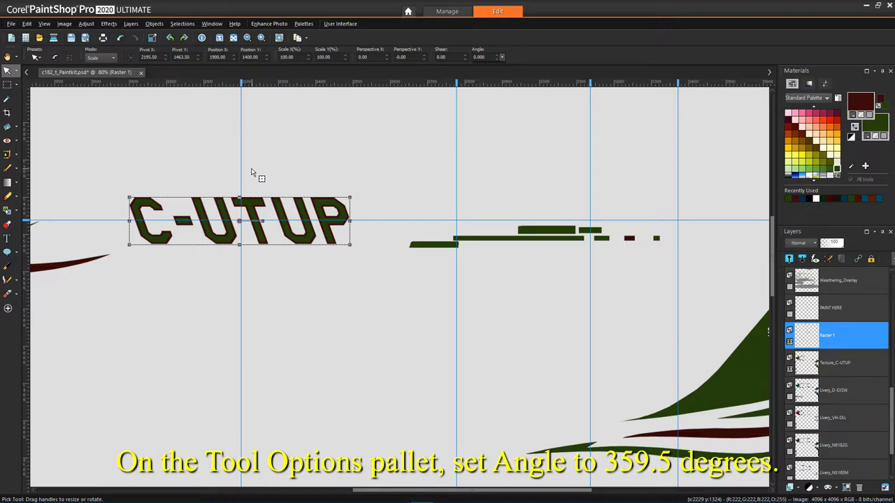
pyautogui.click(482, 56)
pyautogui.write('359.5')
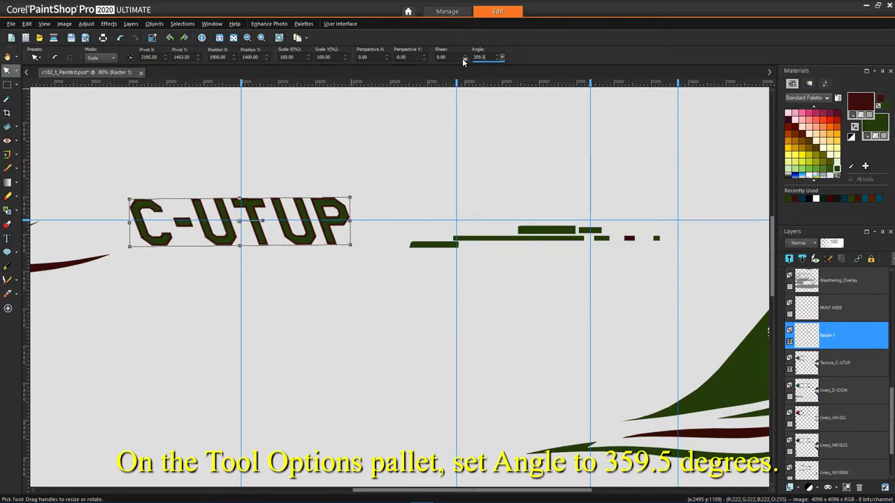
# Add the text C-UTUP above the Texture_C-UTUP layer at the junction of the 2200 vertical and 883 horizontal guides
pyautogui.click(867, 365)
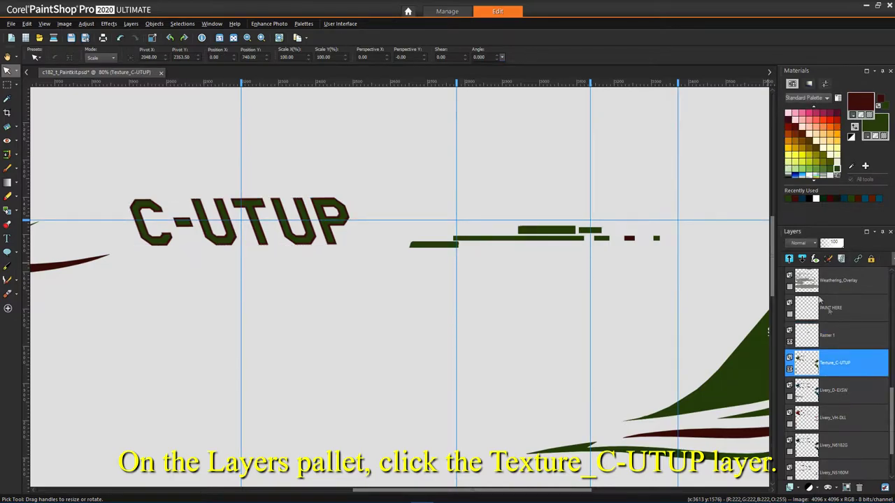
pyautogui.click(7, 241)
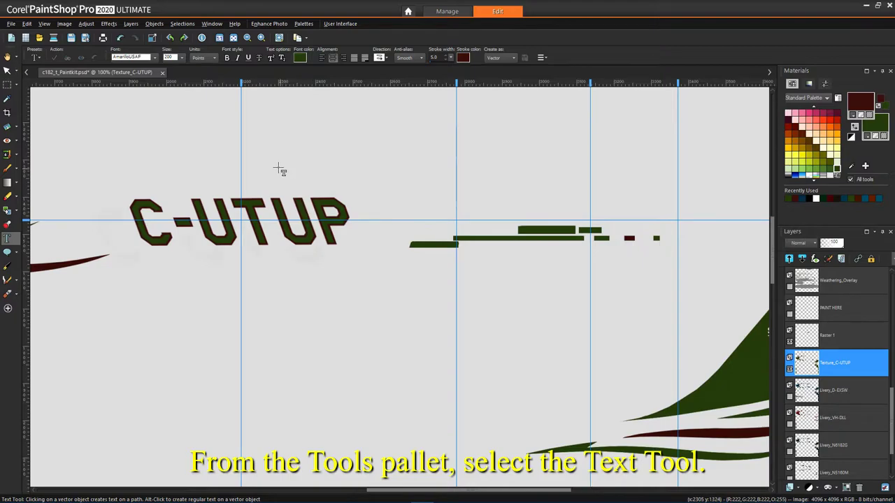
pyautogui.scroll(2, 279, 169)
pyautogui.scroll(-5, 273, 160)
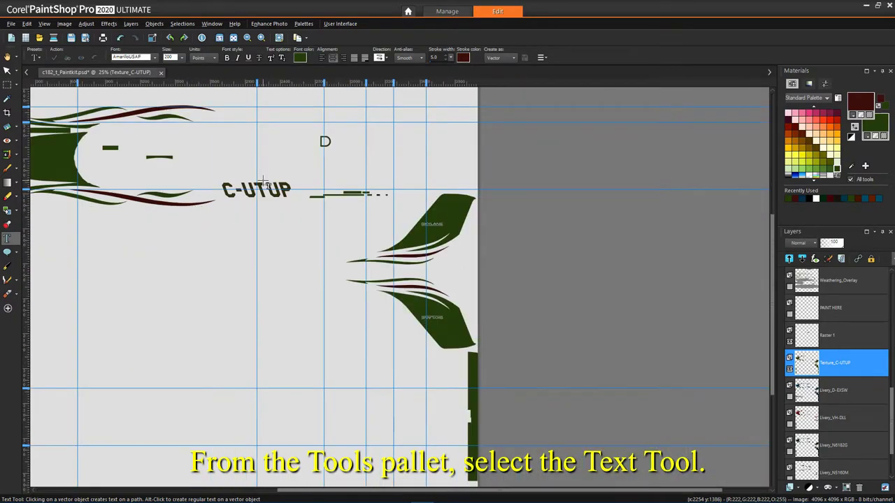
pyautogui.click(257, 122)
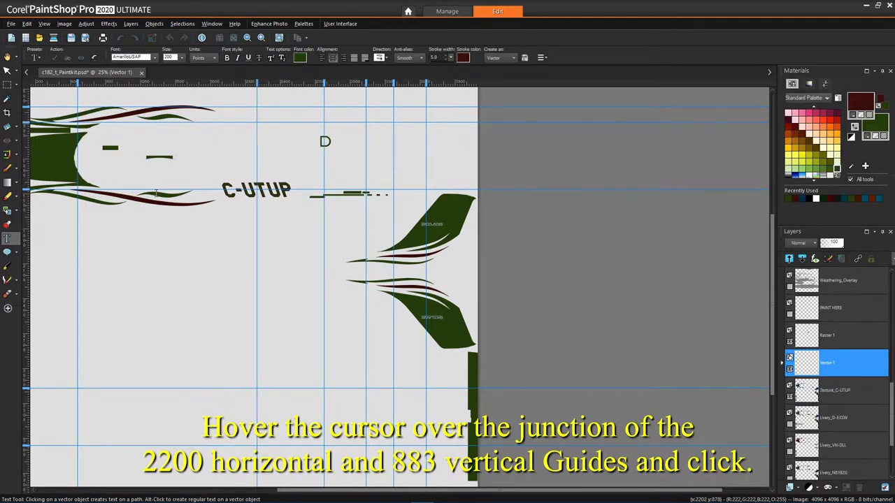
pyautogui.write('C')
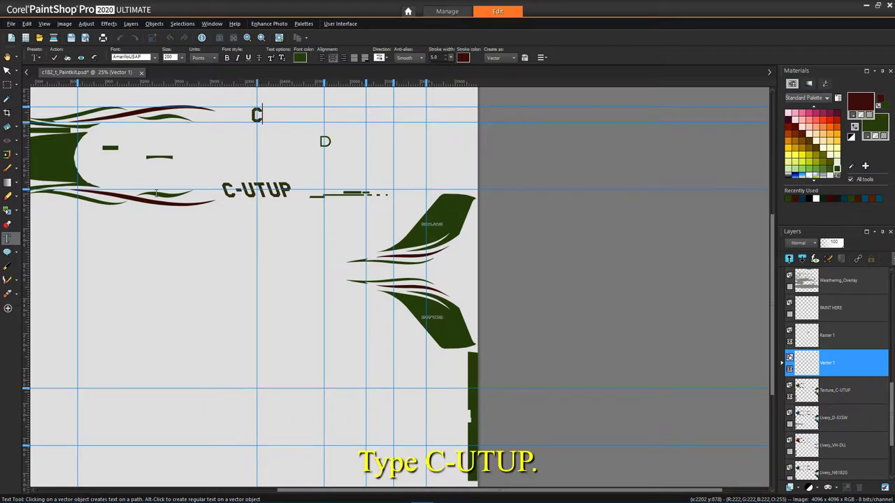
pyautogui.write('-UTU')
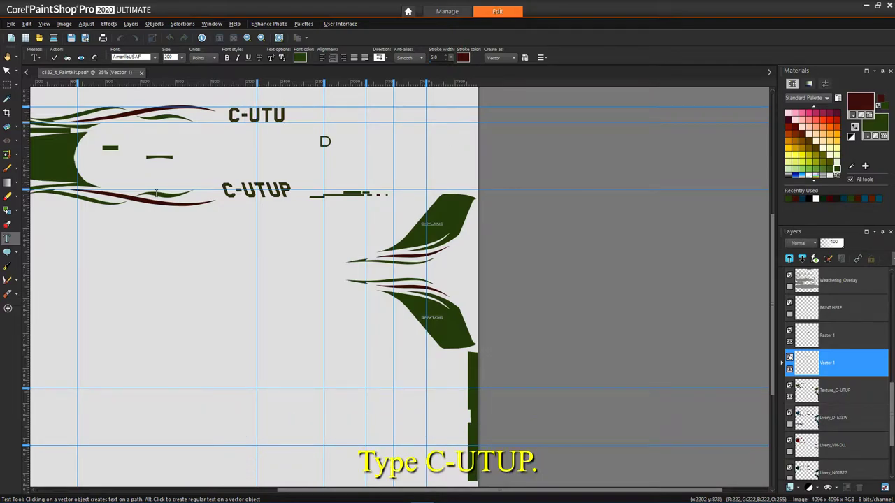
pyautogui.write('P')
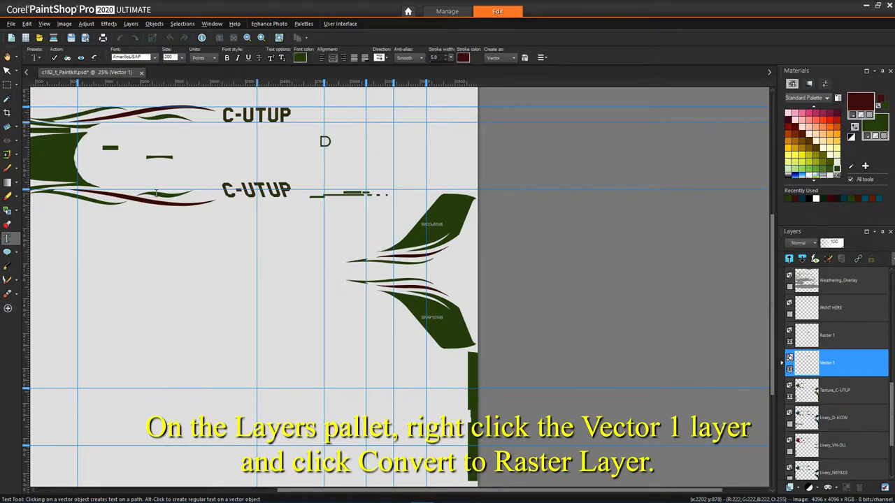
# Convert the new C-UTUP vector layer to a raster layer and skew it horizontally by 20 with Transparent edge mode
pyautogui.rightClick(832, 360)
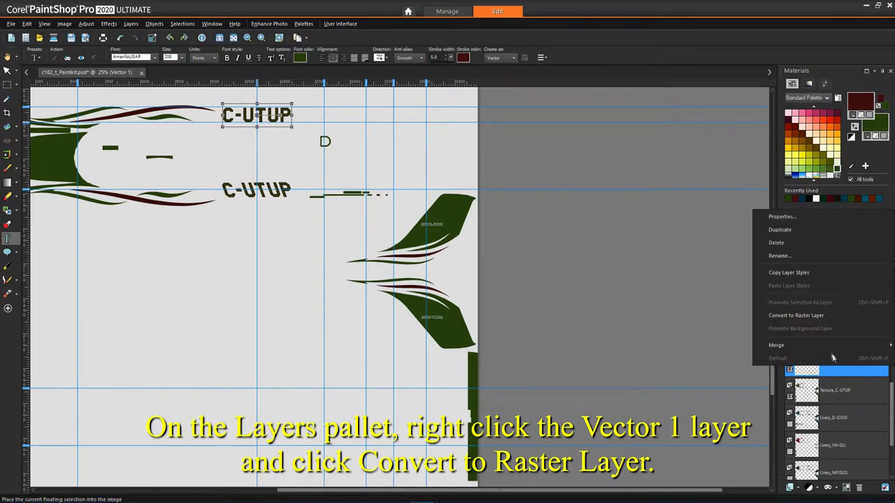
pyautogui.click(795, 315)
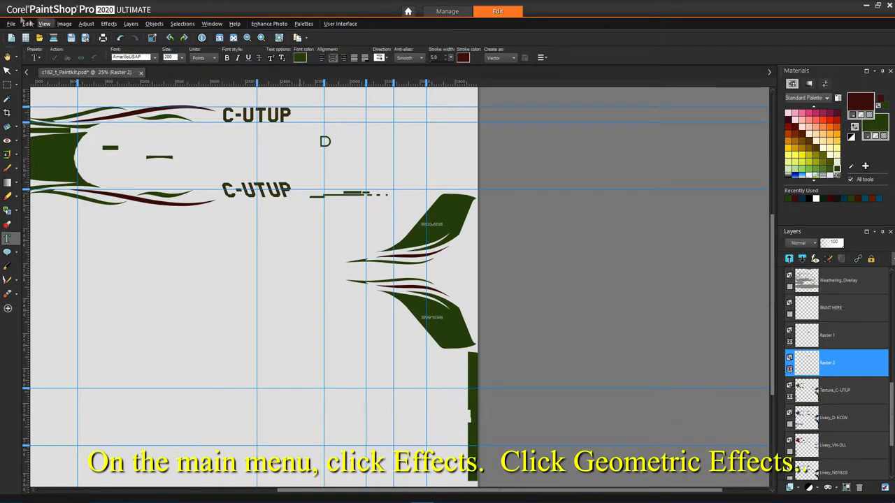
pyautogui.click(109, 24)
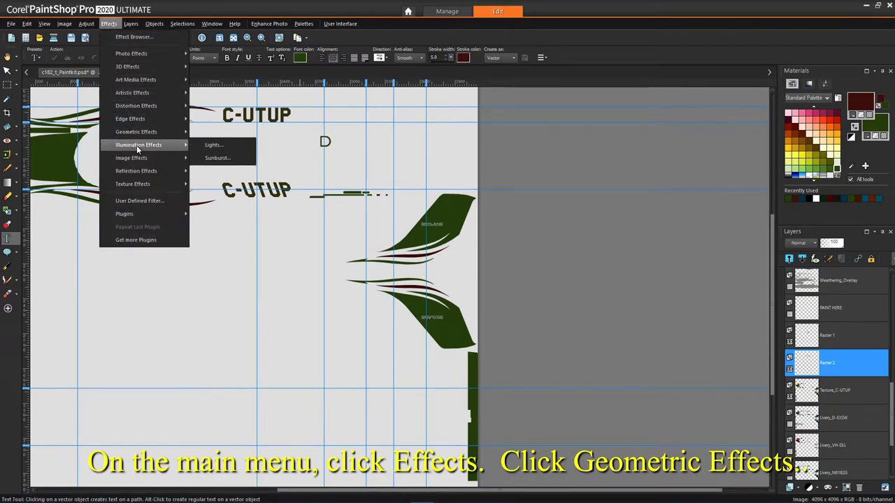
pyautogui.moveTo(138, 133)
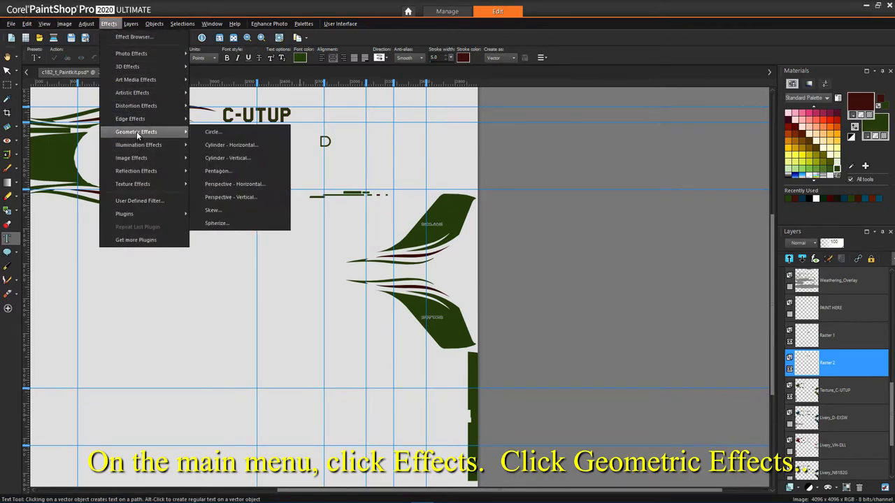
pyautogui.click(219, 210)
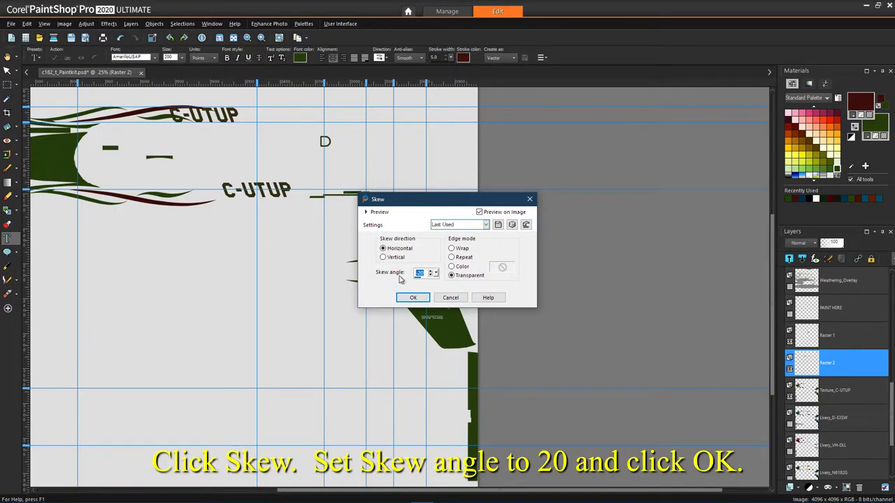
pyautogui.write('20')
pyautogui.click(411, 299)
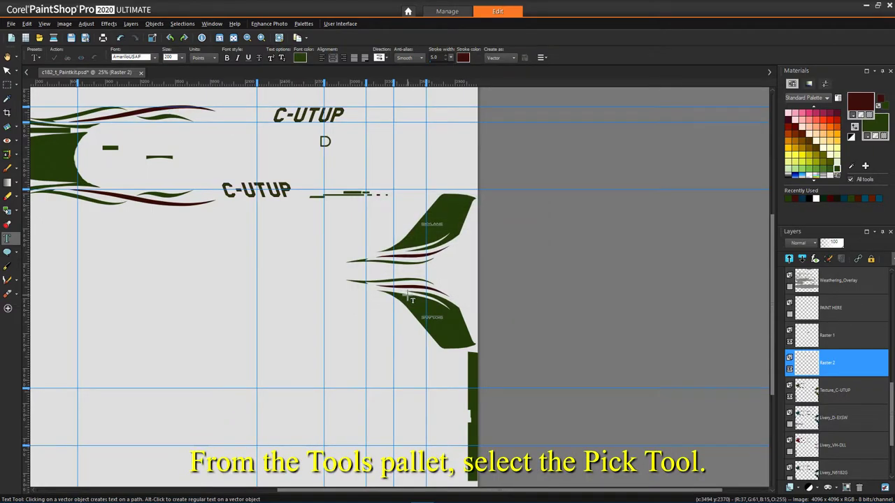
# Snap the centre of the Raster 2 text to the 2200 vertical and 883 horizontal guide junction and set its angle to 180.5
pyautogui.click(8, 71)
pyautogui.click(7, 71)
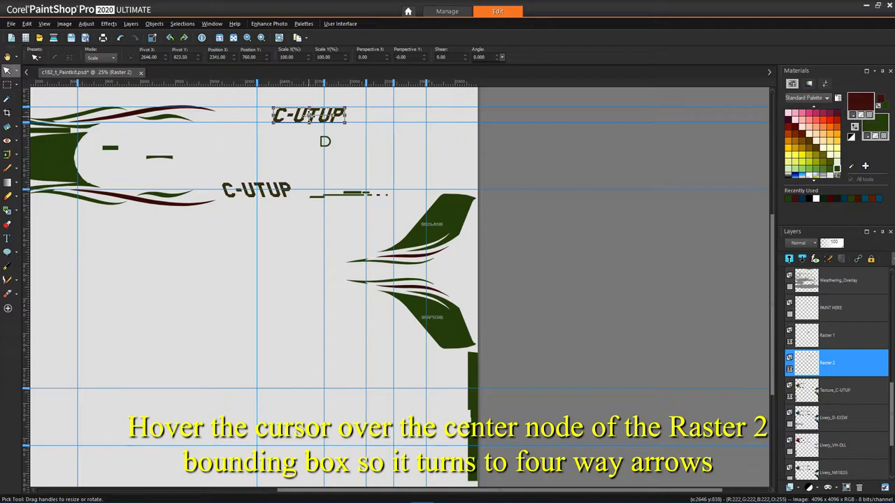
pyautogui.moveTo(308, 116); pyautogui.dragTo(256, 121)
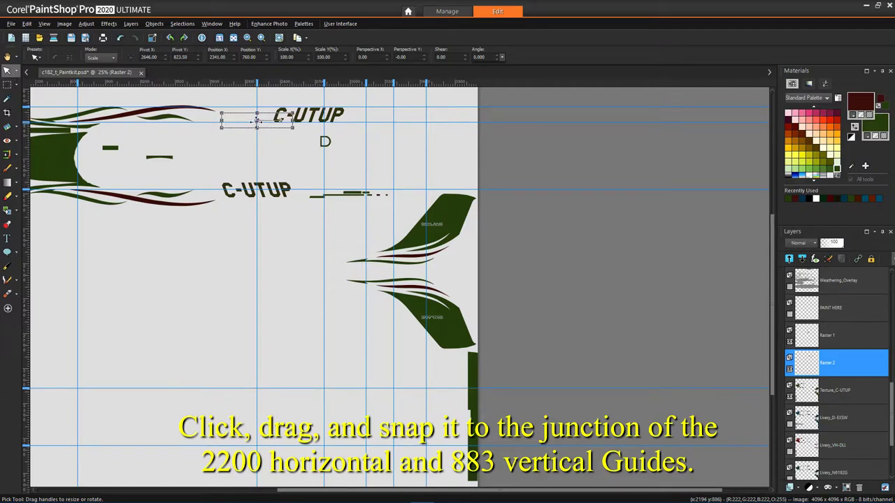
pyautogui.moveTo(257, 121); pyautogui.dragTo(256, 120)
pyautogui.click(488, 58)
pyautogui.write('180')
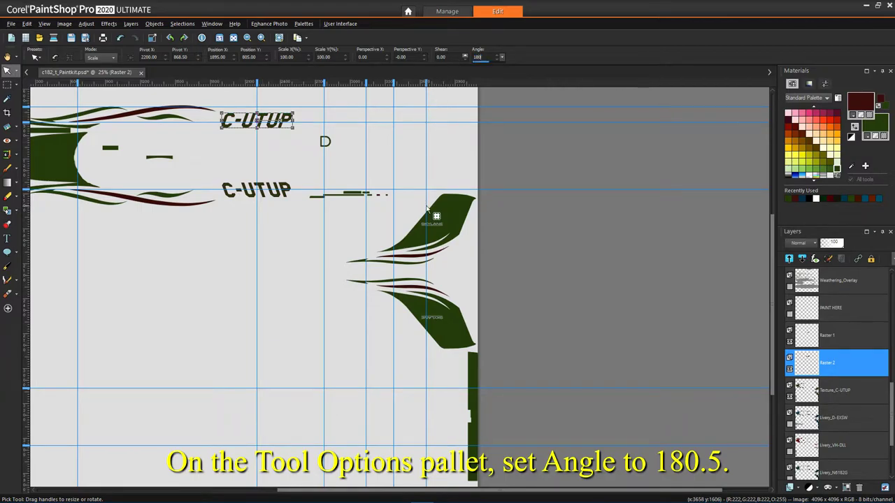
pyautogui.write('.5')
pyautogui.press('Return')
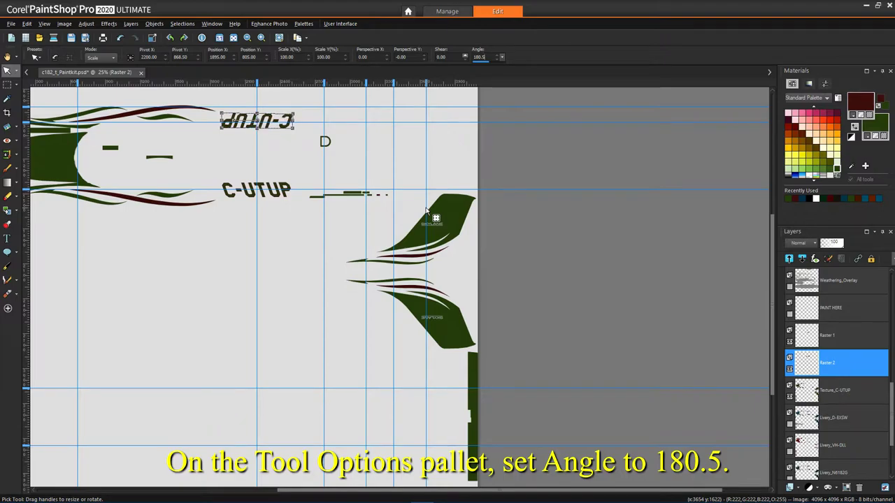
# Add the text C-UTUP at the junction of the 661 vertical and 3169 horizontal guides and convert its vector layer to raster
pyautogui.click(8, 56)
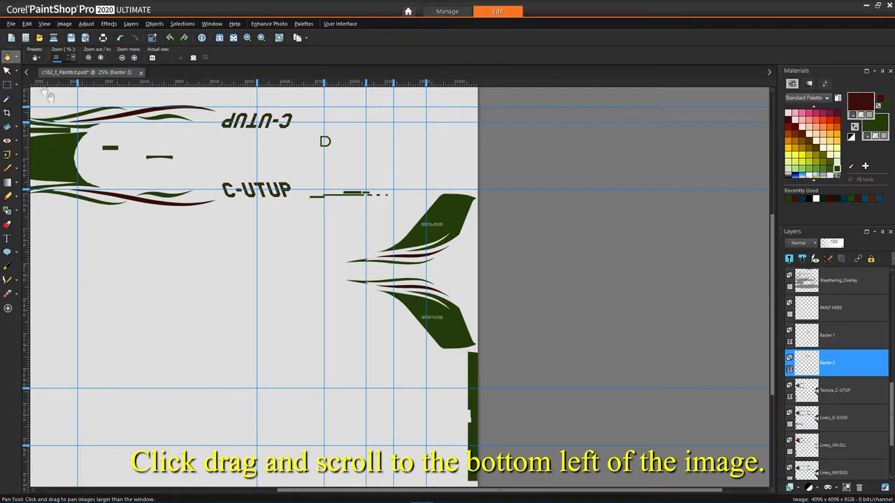
pyautogui.moveTo(193, 327); pyautogui.dragTo(613, 93)
pyautogui.moveTo(508, 200); pyautogui.dragTo(384, 263)
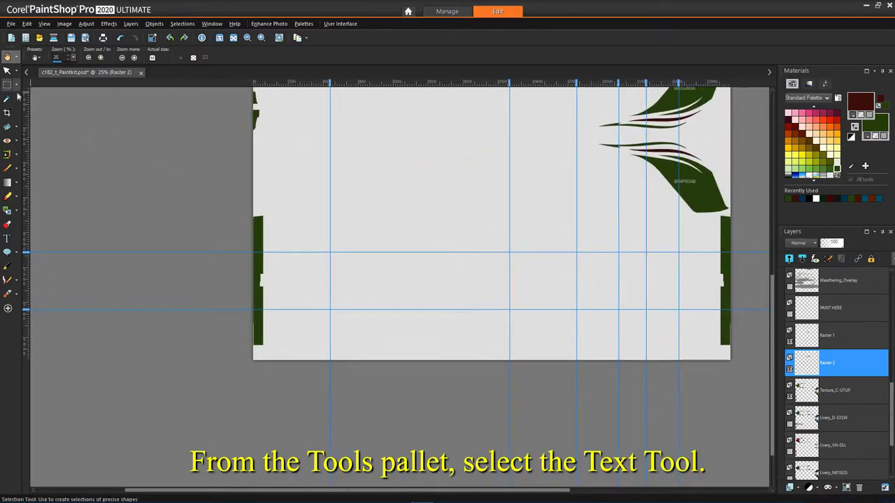
pyautogui.click(8, 240)
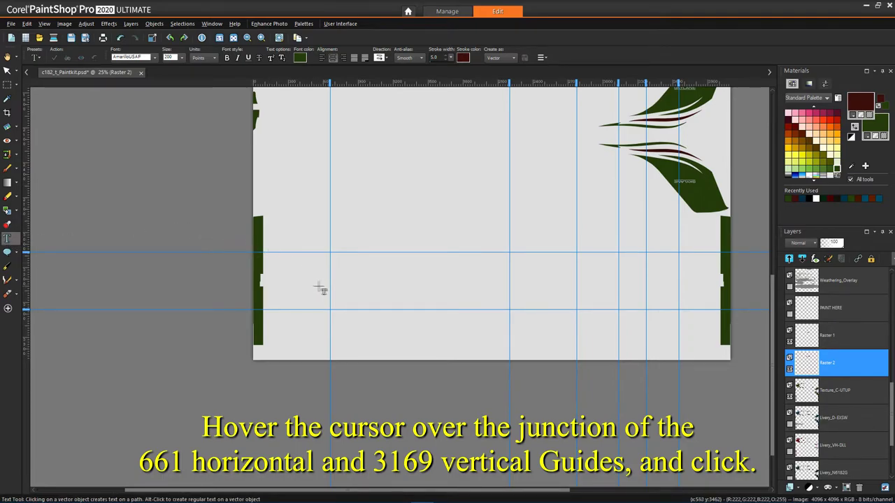
pyautogui.click(333, 252)
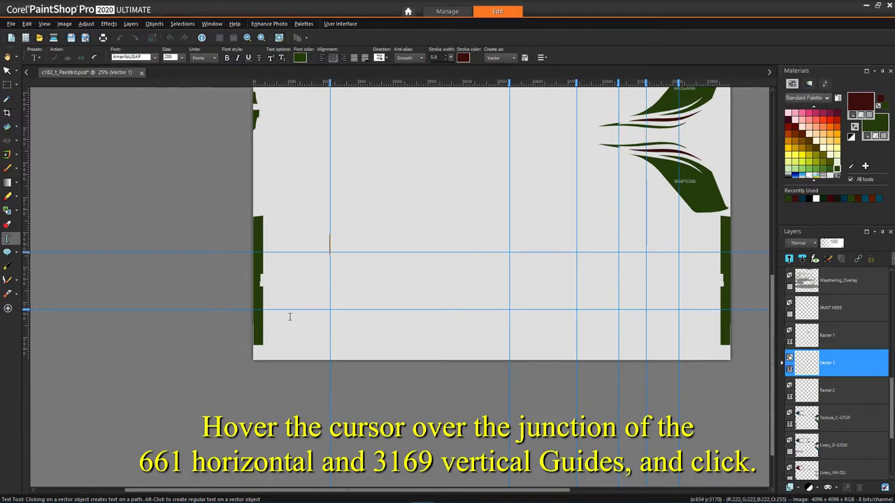
pyautogui.write('C-')
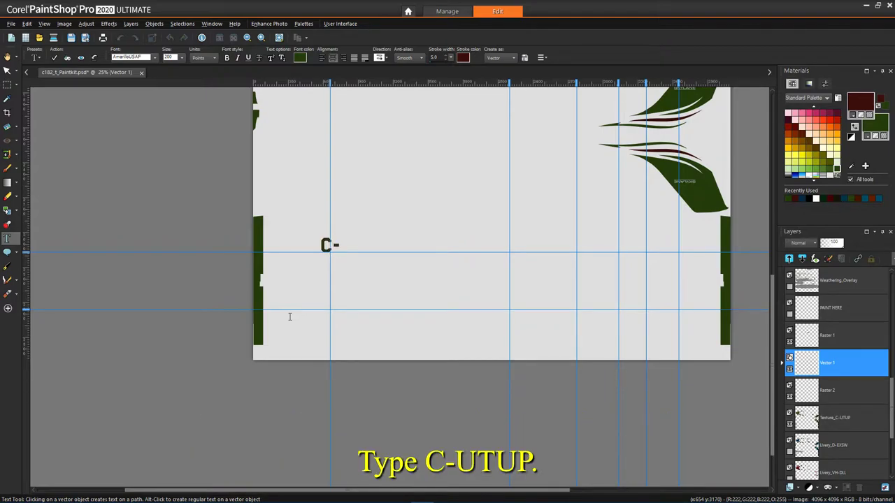
pyautogui.write('UTUP')
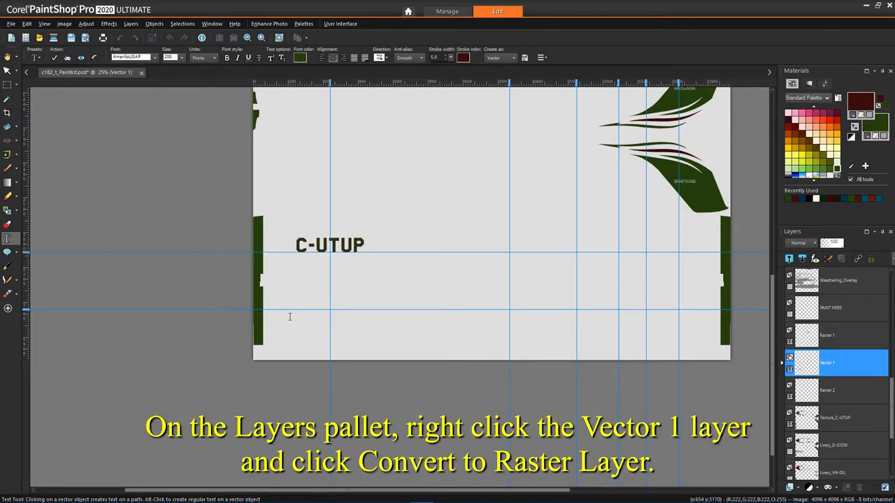
pyautogui.rightClick(877, 359)
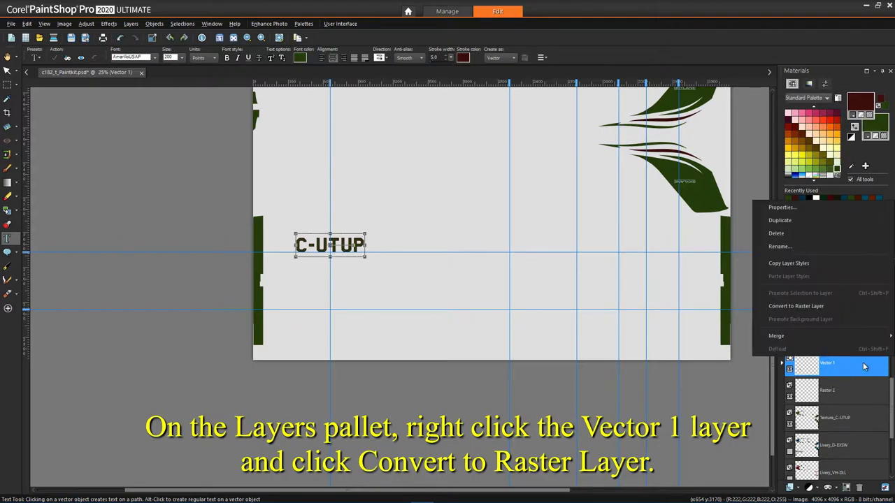
pyautogui.click(813, 306)
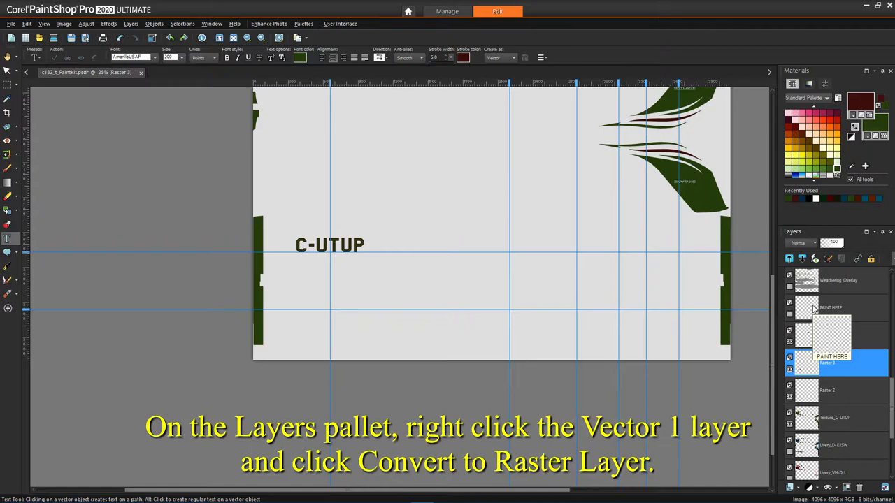
# Snap the centre of the Raster 3 text to the 661 vertical and 3169 horizontal guide junction and set its angle to 180
pyautogui.click(6, 72)
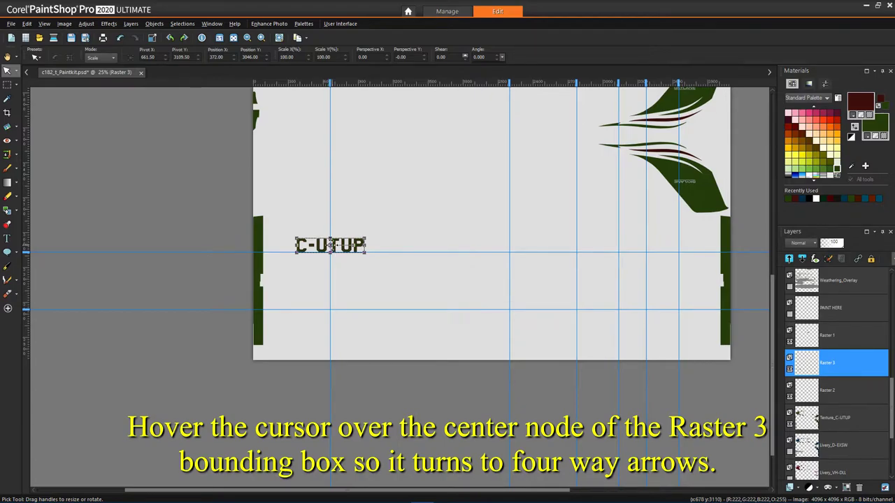
pyautogui.moveTo(330, 245); pyautogui.dragTo(330, 261)
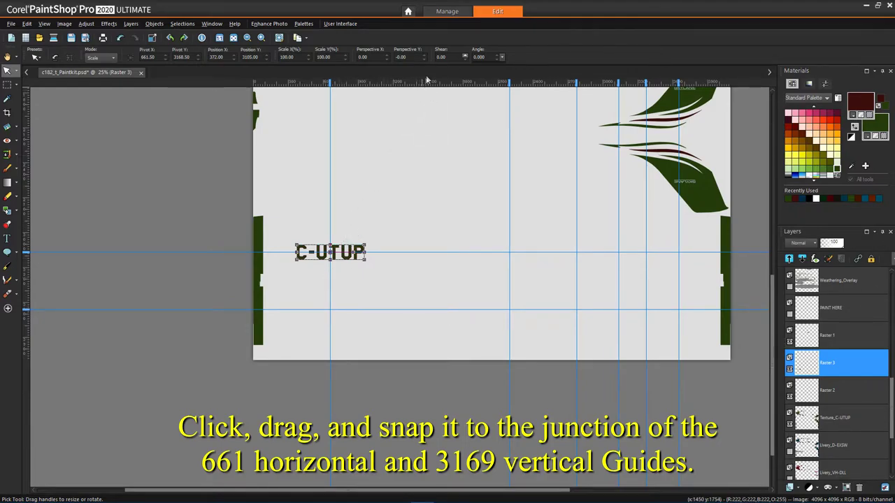
pyautogui.doubleClick(481, 57)
pyautogui.write('180')
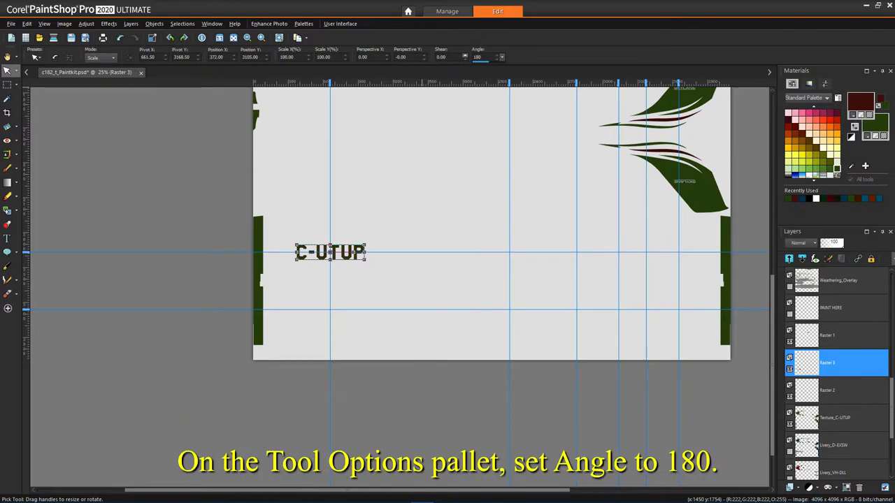
pyautogui.press('Return')
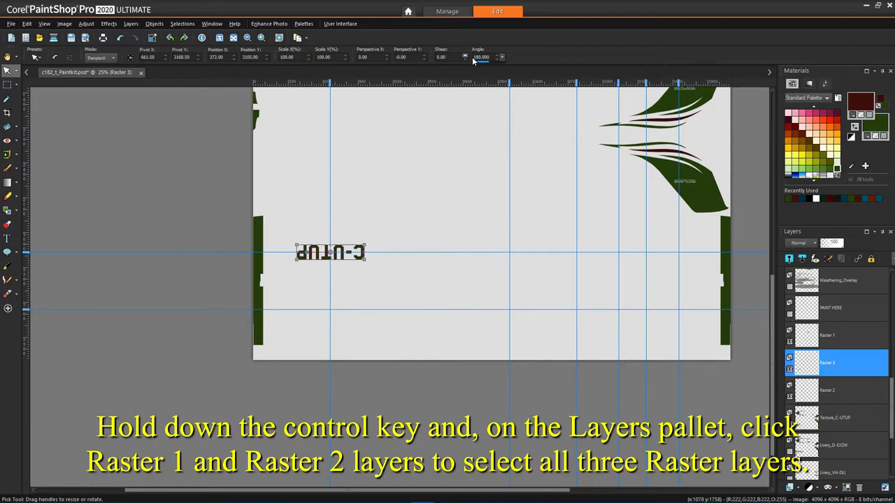
# Merge the Raster 1, Raster 2 and Raster 3 layers into a single layer
pyautogui.keyDown('ctrl'); pyautogui.click(833, 340); pyautogui.keyUp('ctrl')
pyautogui.keyDown('ctrl'); pyautogui.click(845, 394); pyautogui.keyUp('ctrl')
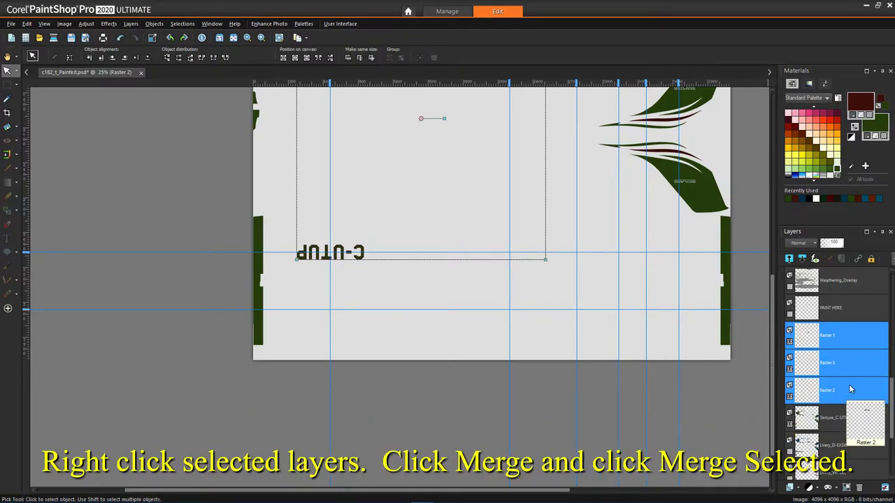
pyautogui.rightClick(850, 389)
pyautogui.moveTo(825, 359)
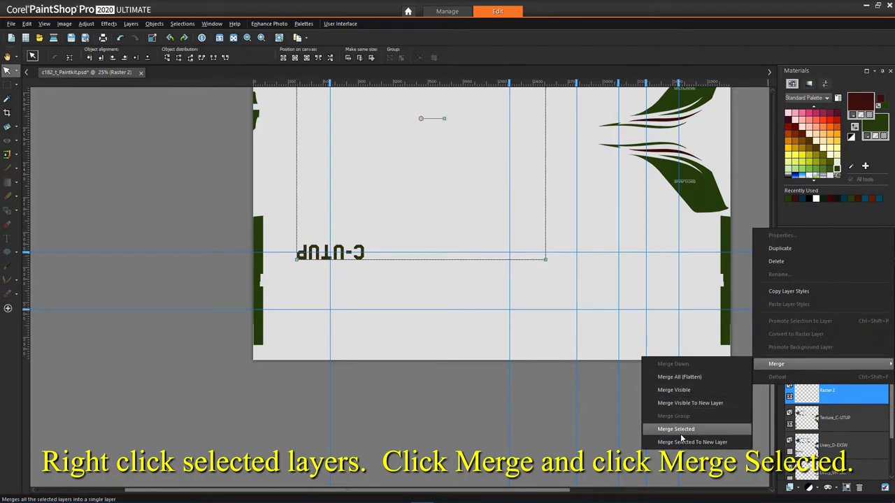
pyautogui.click(684, 431)
# Rename the Merged layer as C-UTUP
pyautogui.doubleClick(848, 334)
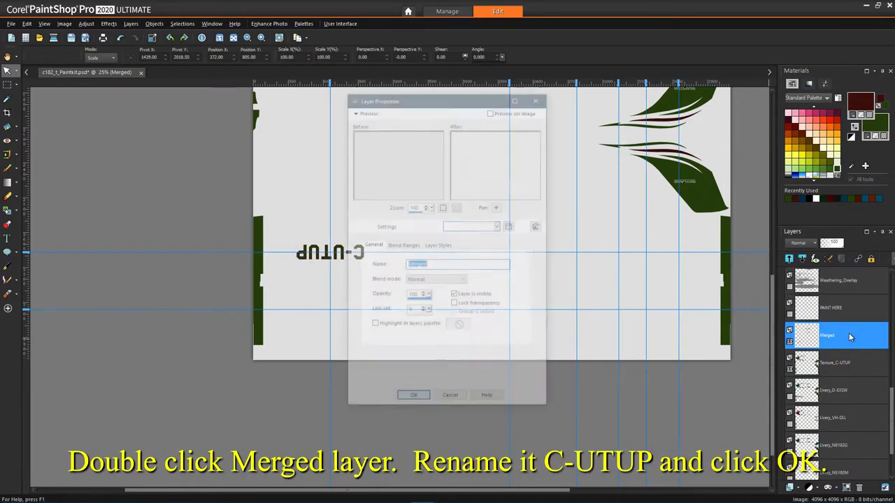
pyautogui.press('BackSpace')
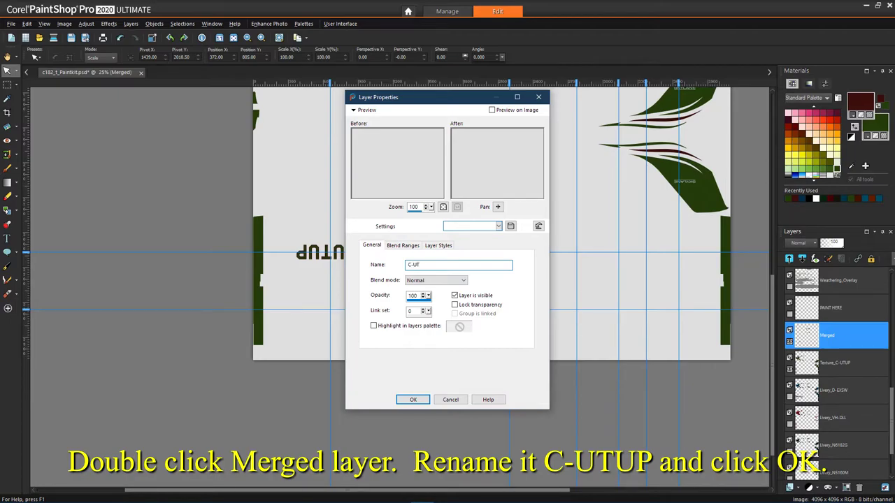
pyautogui.click(411, 399)
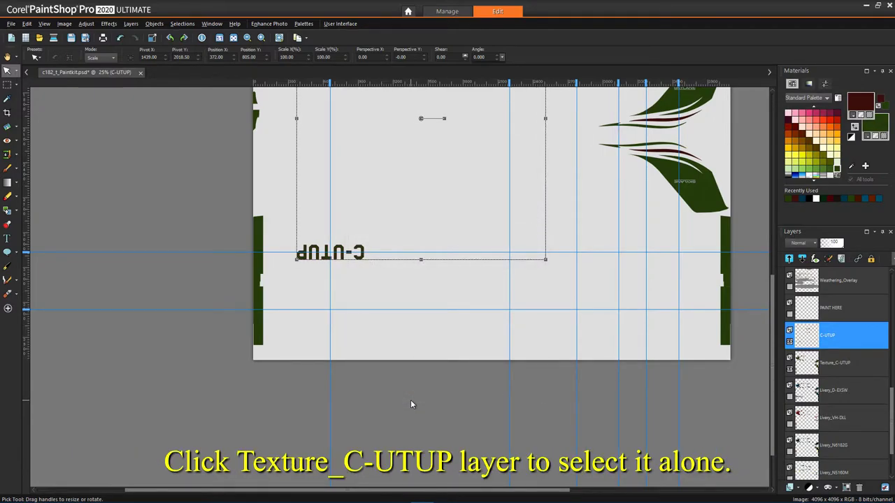
# Make Texture_C-UTUP the active layer and set the Freehand Selection tool to the Point to point selection type at the fuselage accent trim
pyautogui.click(864, 370)
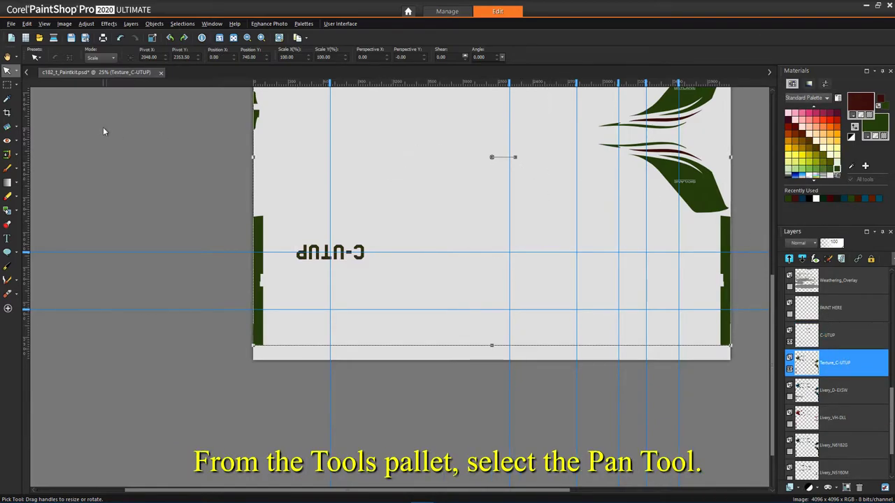
pyautogui.click(8, 57)
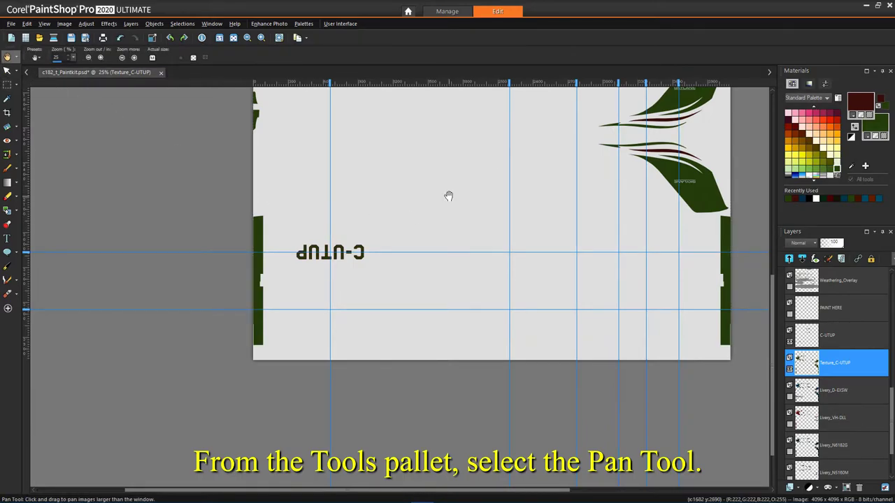
pyautogui.moveTo(449, 194); pyautogui.dragTo(382, 313)
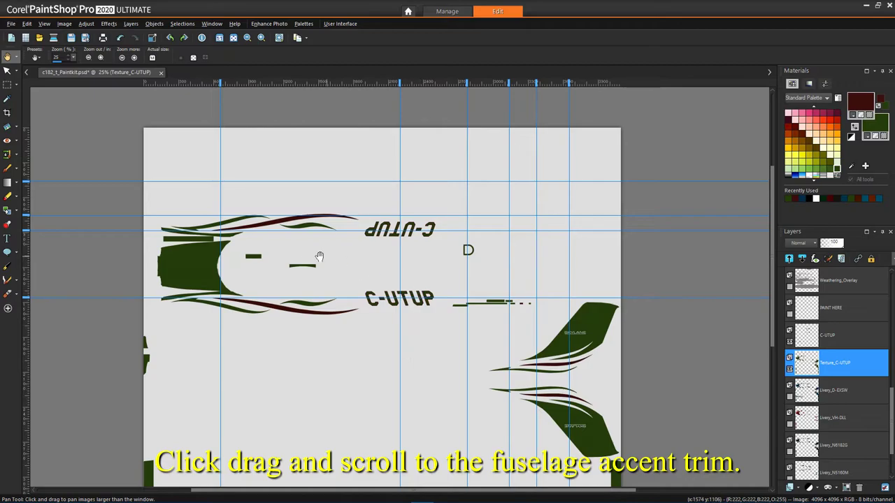
pyautogui.moveTo(308, 257); pyautogui.dragTo(282, 300)
pyautogui.scroll(4, 378, 287)
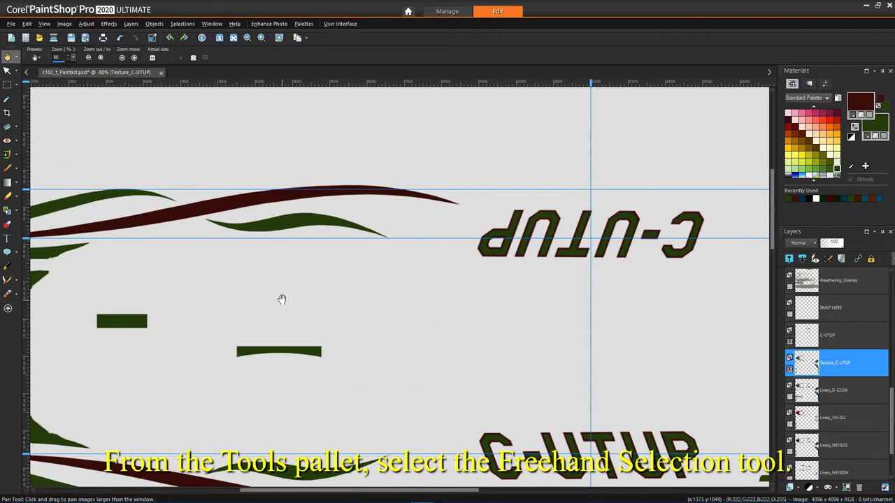
pyautogui.click(17, 85)
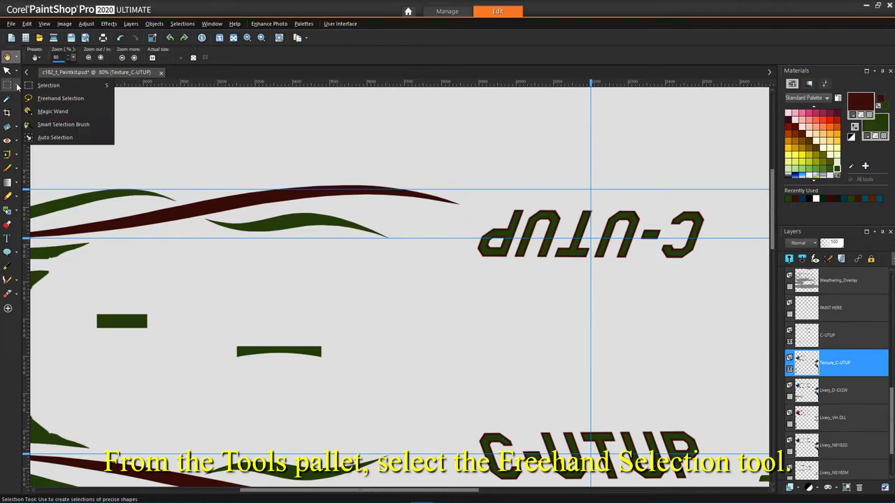
pyautogui.click(43, 98)
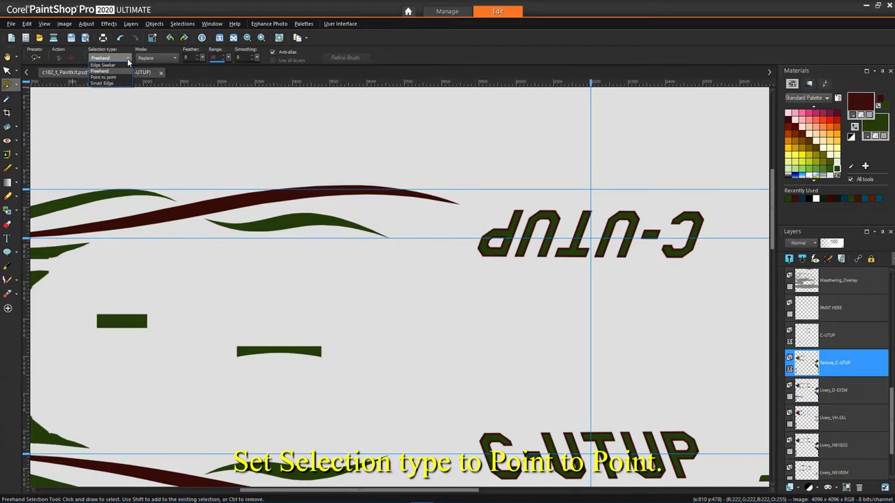
pyautogui.click(109, 57)
pyautogui.click(104, 73)
# Outline the small green accent piece beneath the upper dark red fuselage stripe with a closed point-to-point selection
pyautogui.click(203, 220)
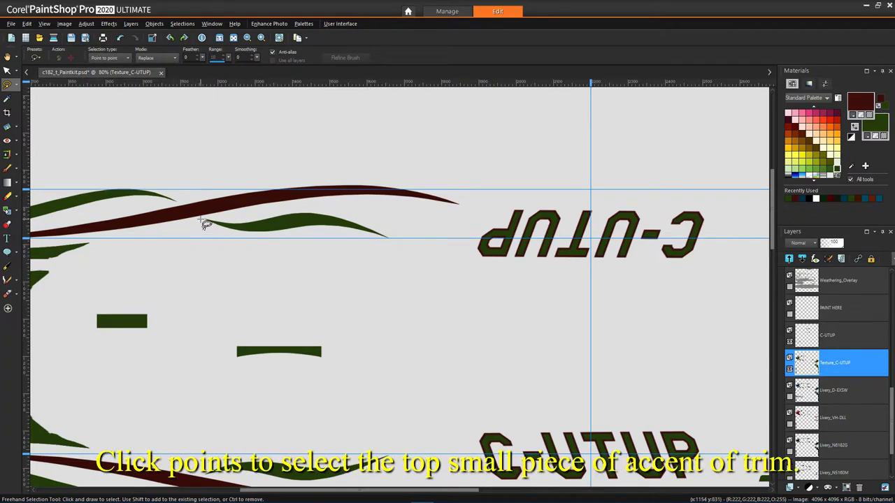
pyautogui.click(238, 237)
pyautogui.click(316, 229)
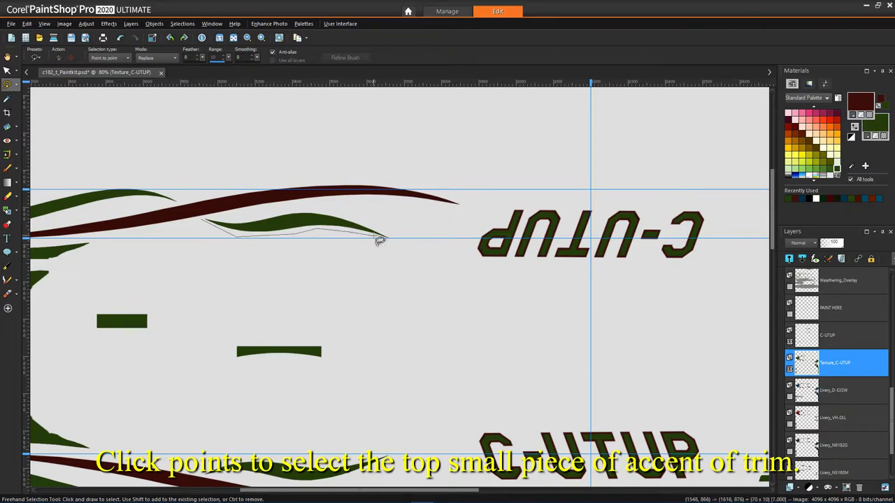
pyautogui.click(398, 243)
pyautogui.click(357, 222)
pyautogui.click(318, 207)
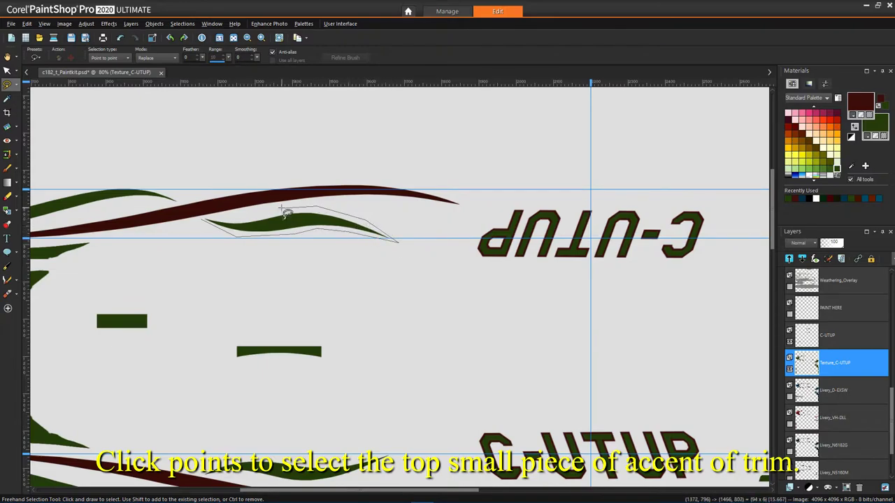
pyautogui.doubleClick(207, 217)
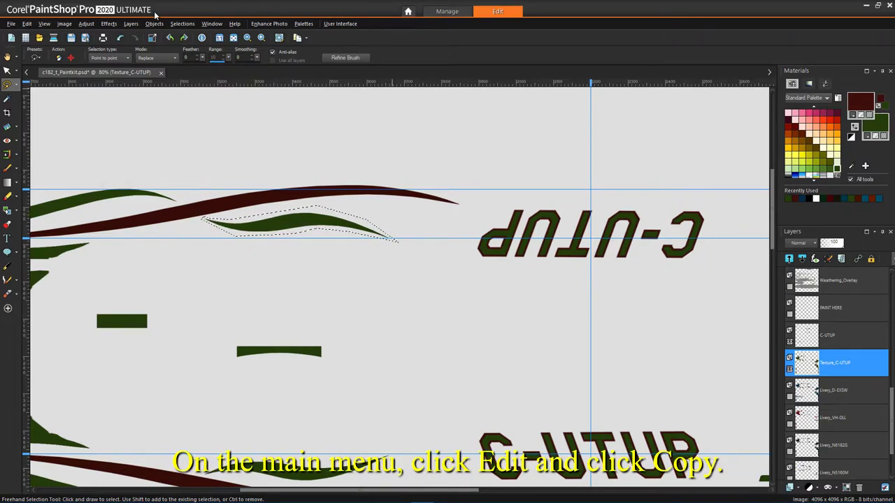
# Copy the selected accent piece and clear the selection
pyautogui.click(26, 23)
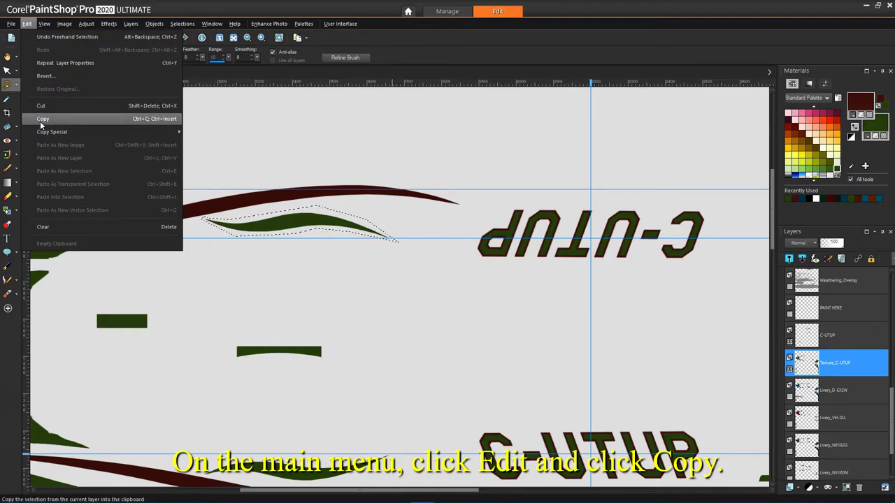
pyautogui.click(41, 120)
pyautogui.click(182, 23)
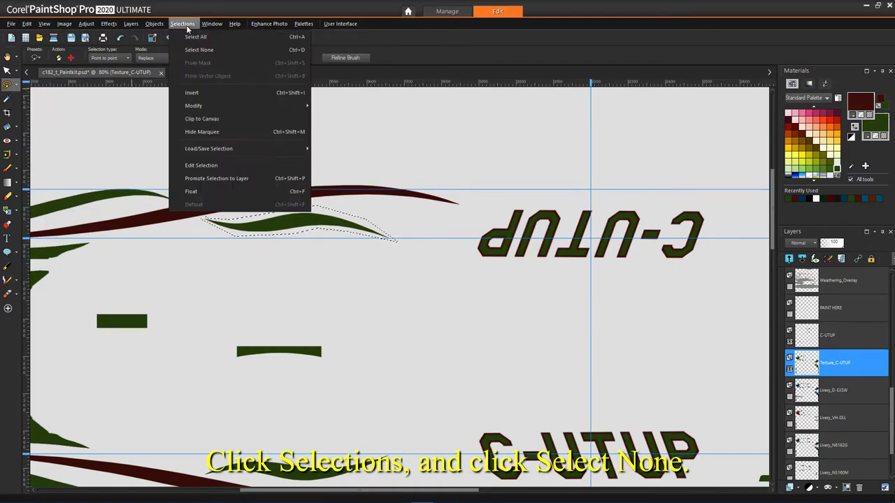
pyautogui.click(199, 51)
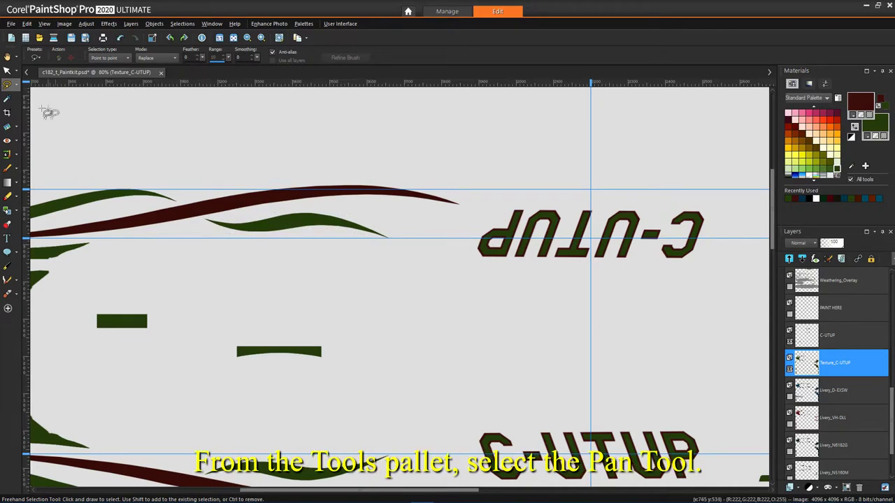
# Paste the accent piece as a new selection at the junction of the 2777 vertical and 751 horizontal guides
pyautogui.click(8, 57)
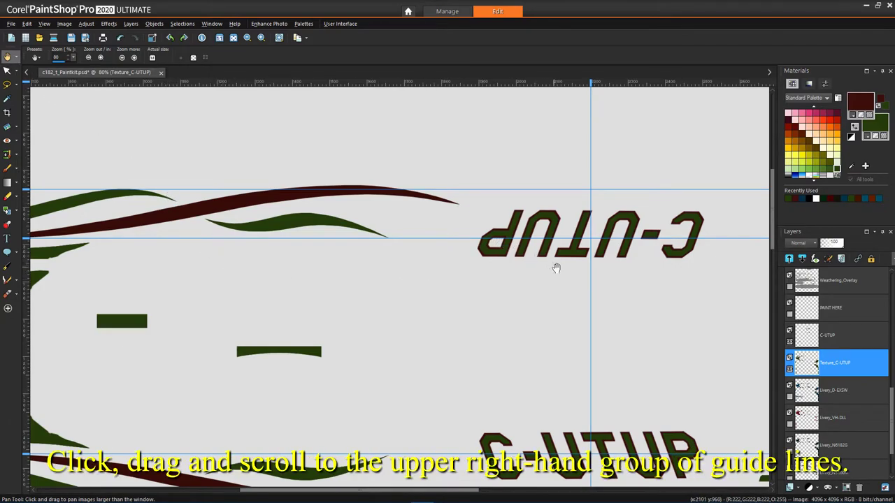
pyautogui.scroll(-5, 657, 263)
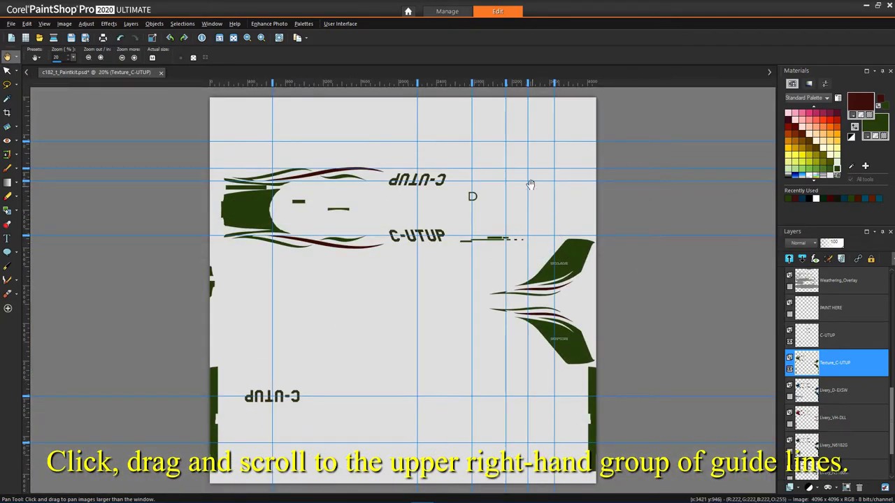
pyautogui.scroll(3, 511, 188)
pyautogui.moveTo(513, 180); pyautogui.dragTo(473, 342)
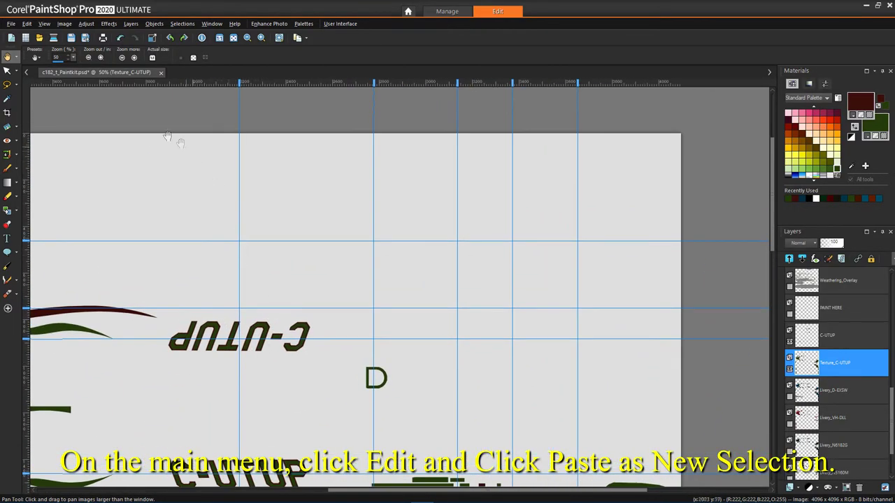
pyautogui.click(27, 24)
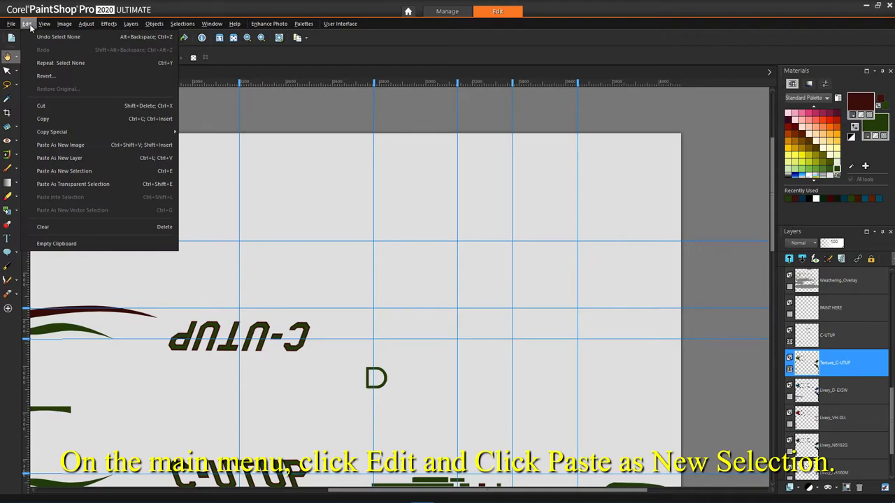
pyautogui.click(77, 174)
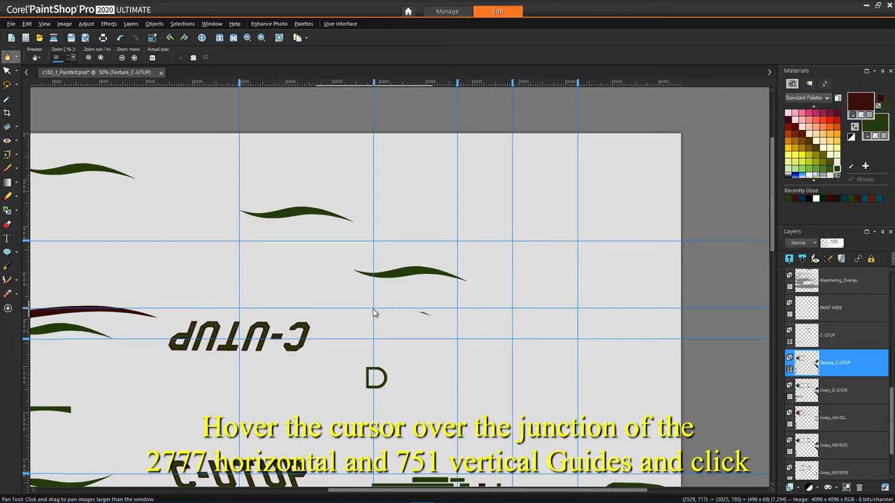
pyautogui.click(374, 313)
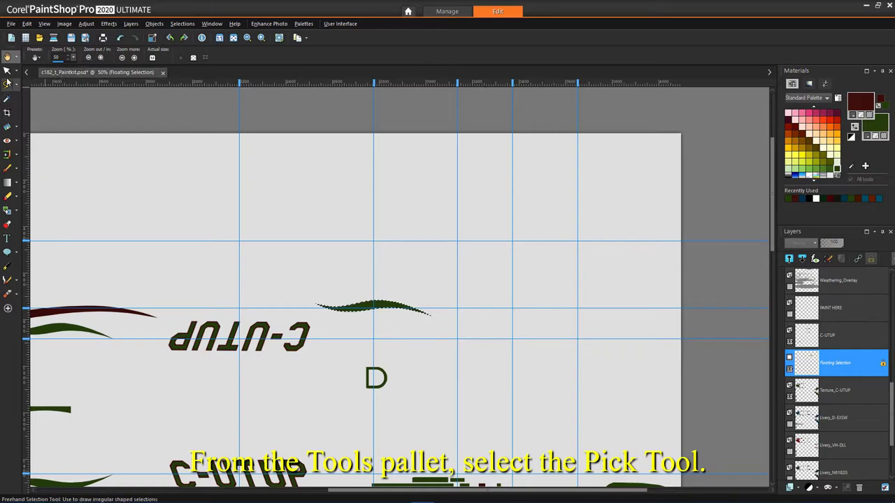
# Scale the pasted accent piece to 50 in X and Y and snap its centre to the 2777 vertical and 751 horizontal guide junction
pyautogui.click(7, 69)
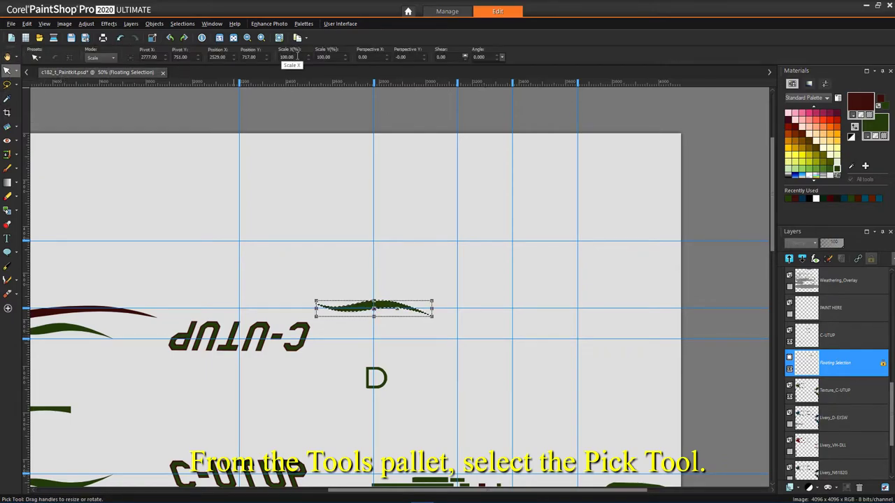
pyautogui.click(288, 57)
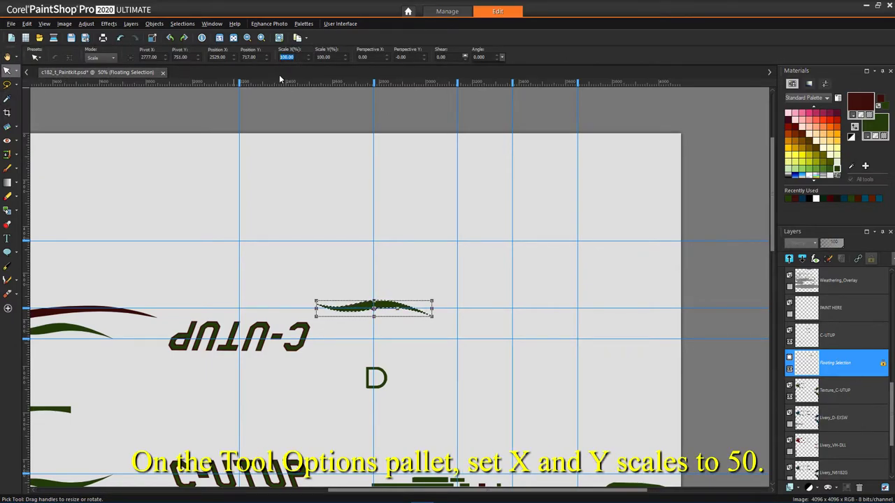
pyautogui.write('50')
pyautogui.press('Return')
pyautogui.press('Tab')
pyautogui.write('5')
pyautogui.press('Return')
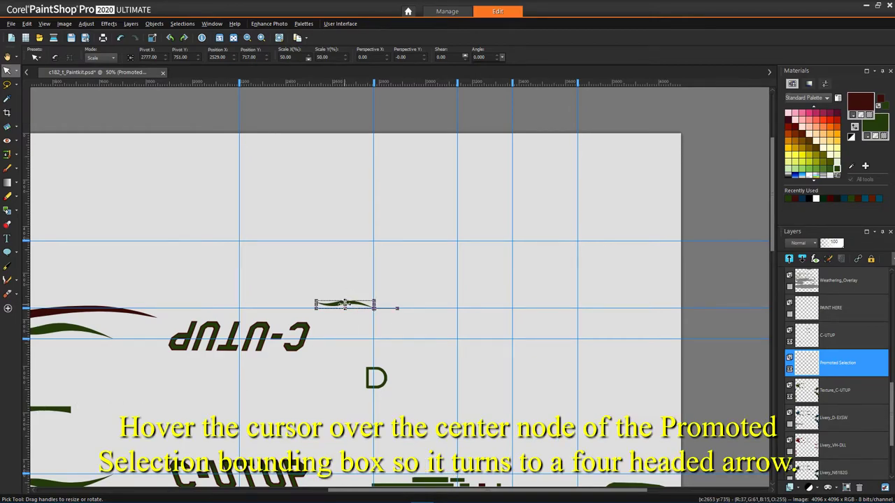
pyautogui.moveTo(344, 303); pyautogui.dragTo(373, 309)
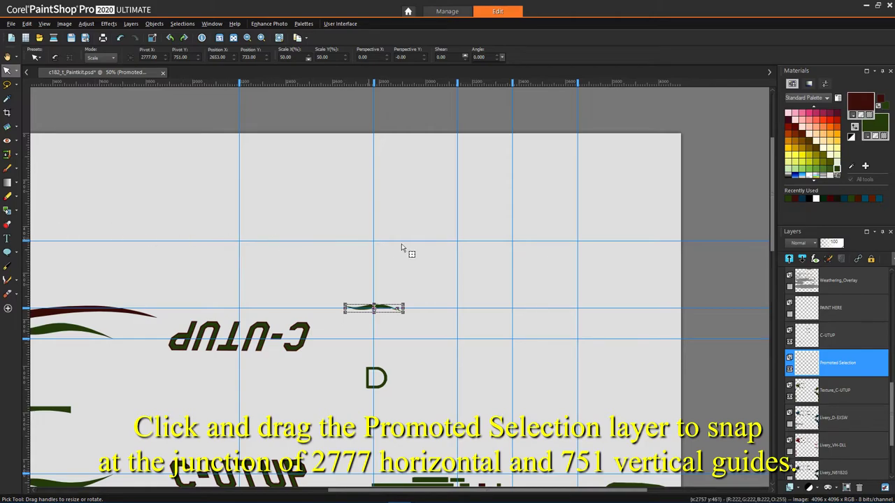
# Duplicate the Promoted Selection layer and flip the copy horizontally
pyautogui.rightClick(847, 365)
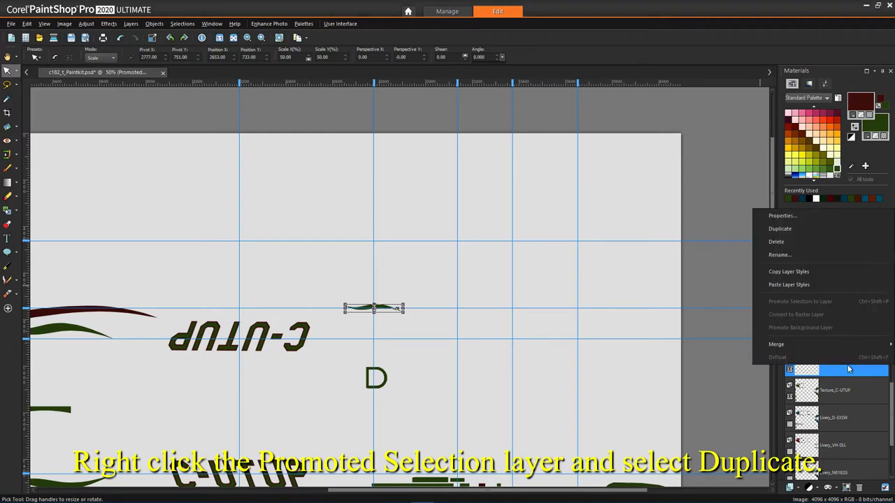
pyautogui.click(795, 228)
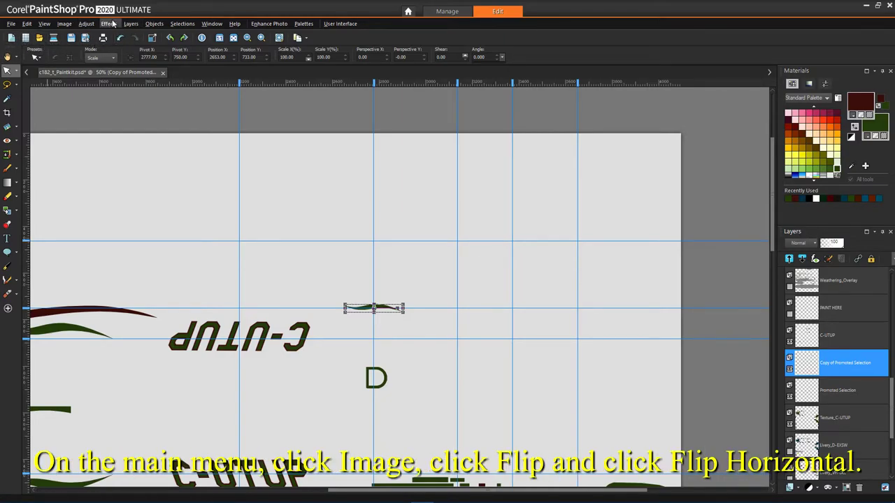
pyautogui.click(67, 24)
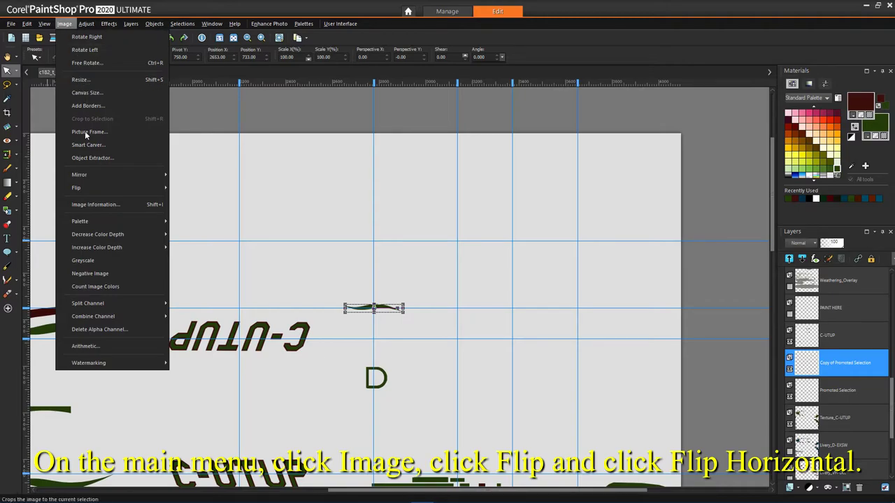
pyautogui.moveTo(92, 188)
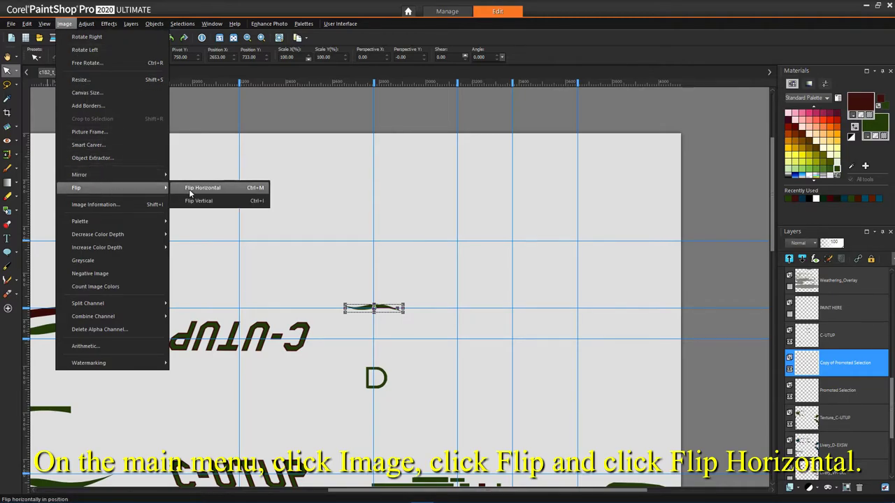
pyautogui.click(189, 189)
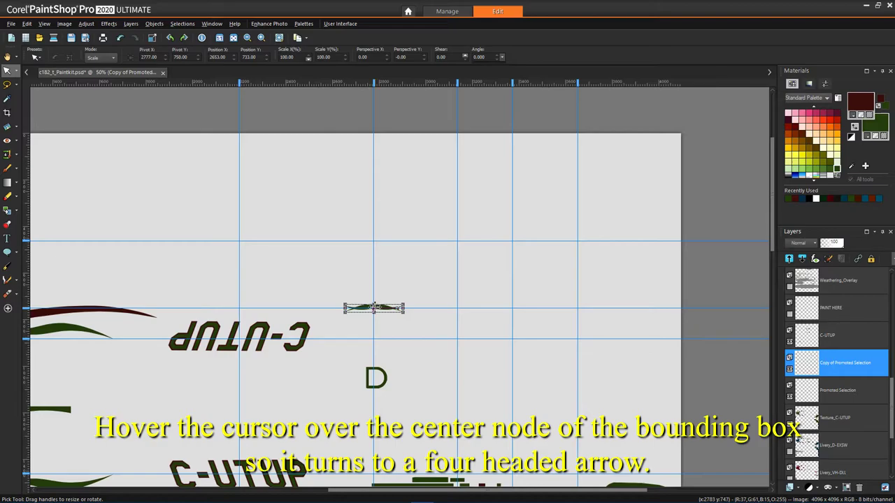
# Move the centre of the flipped accent copy to the junction of the 3136 vertical and 751 horizontal guides
pyautogui.moveTo(374, 308); pyautogui.dragTo(453, 309)
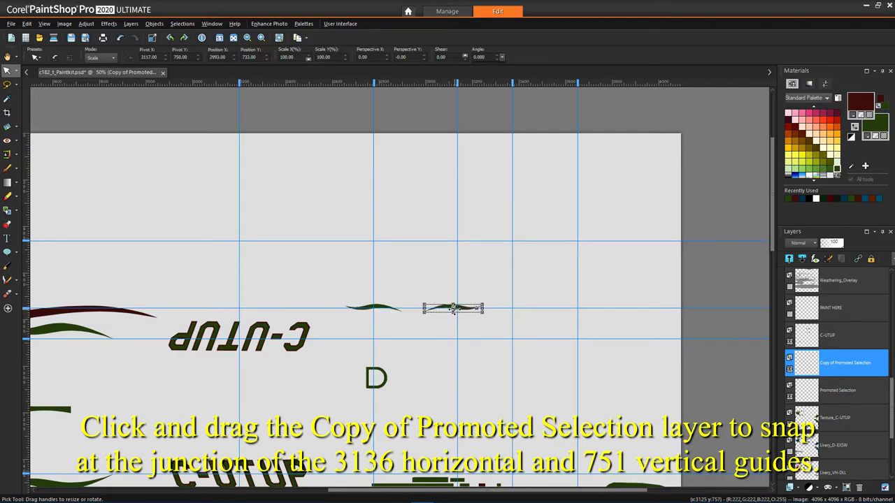
pyautogui.moveTo(453, 308); pyautogui.dragTo(456, 309)
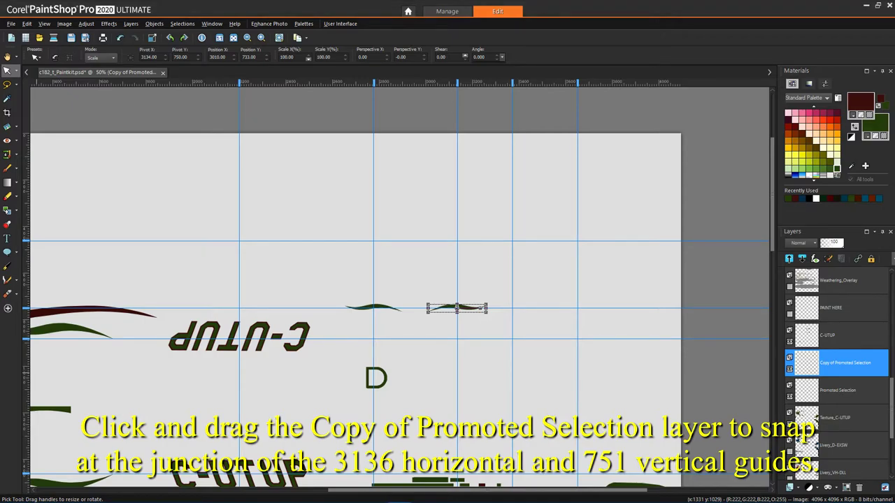
# Place a duplicate of the Copy of Promoted Selection layer, rotated to 270, with its centre on the 3371 vertical and 462 horizontal guide junction
pyautogui.rightClick(844, 365)
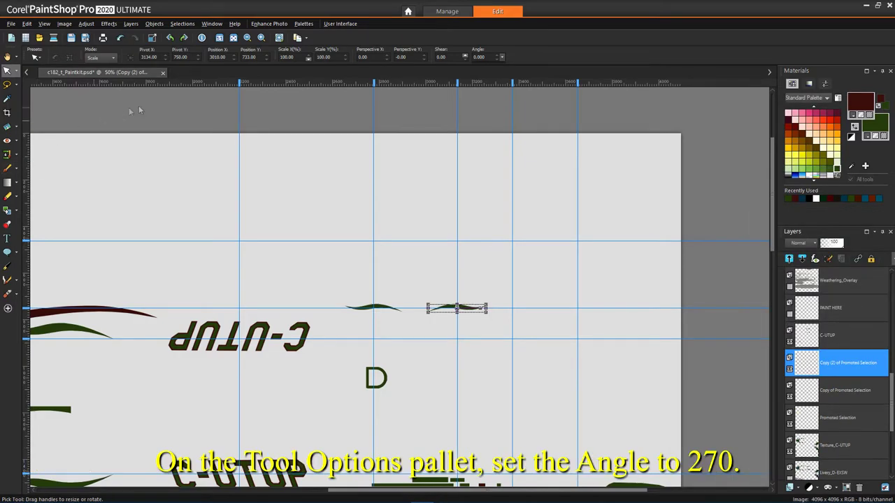
pyautogui.click(481, 56)
pyautogui.write('270')
pyautogui.press('Return')
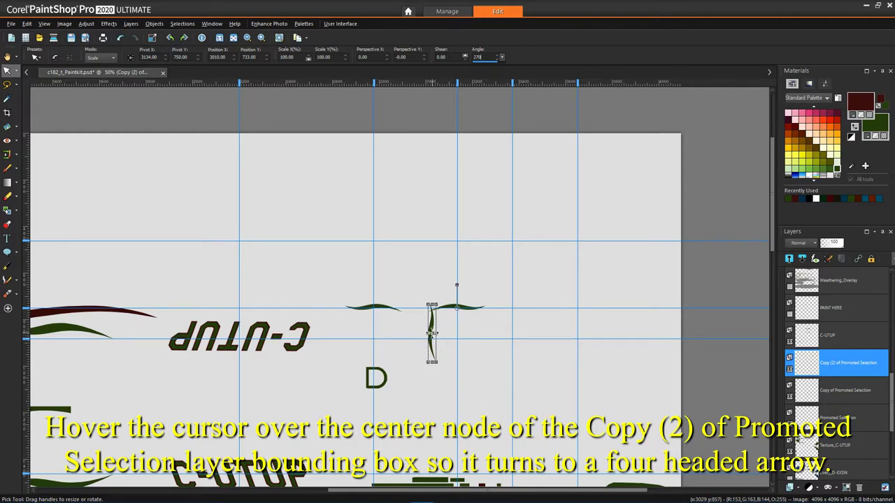
pyautogui.press('Return')
pyautogui.moveTo(431, 333)
pyautogui.mouseDown()
pyautogui.moveTo(482, 300)
pyautogui.moveTo(513, 262)
pyautogui.moveTo(511, 241)
pyautogui.mouseUp()
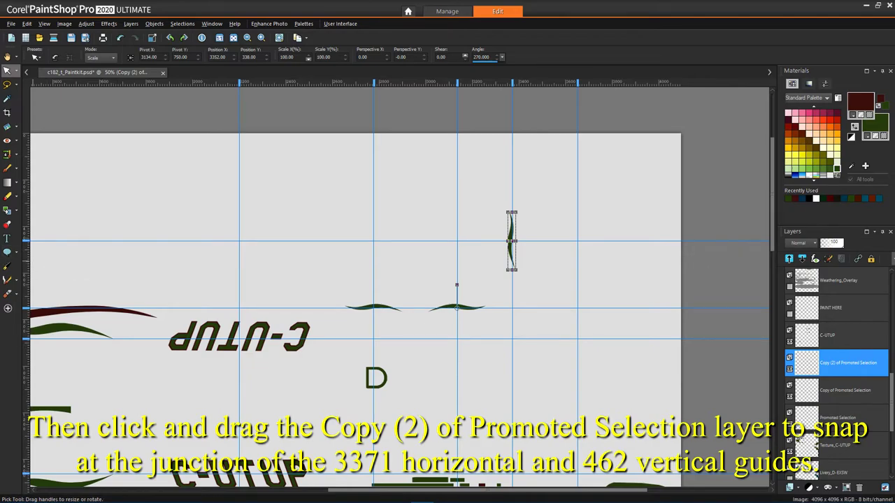
# Place a horizontally flipped duplicate of the rotated accent copy with its centre on the junction of the rightmost vertical and 462 horizontal guides
pyautogui.rightClick(839, 365)
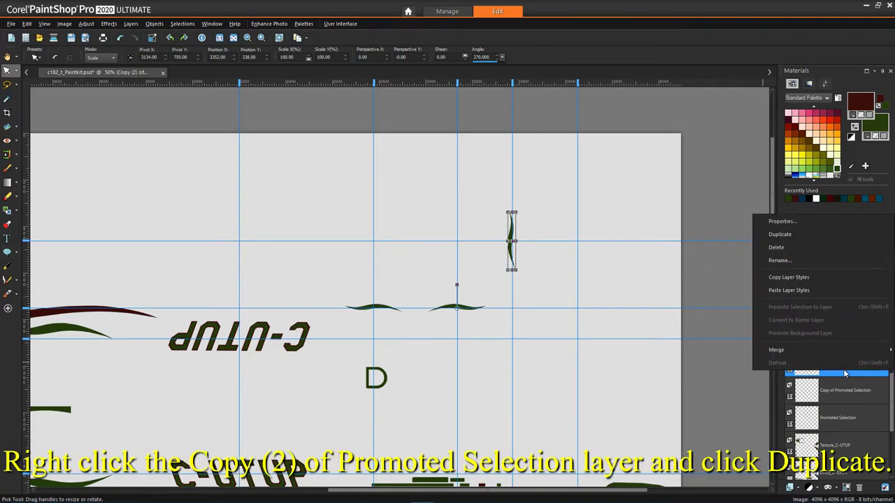
pyautogui.click(801, 238)
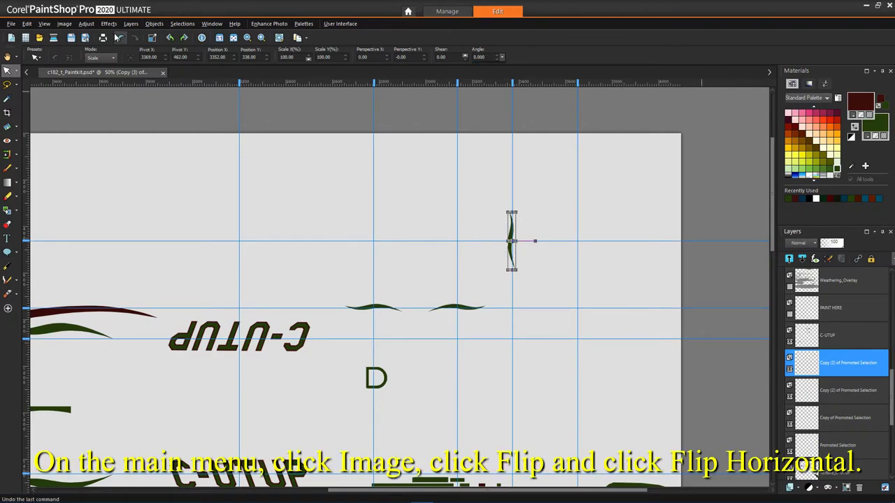
pyautogui.click(65, 24)
pyautogui.moveTo(86, 189)
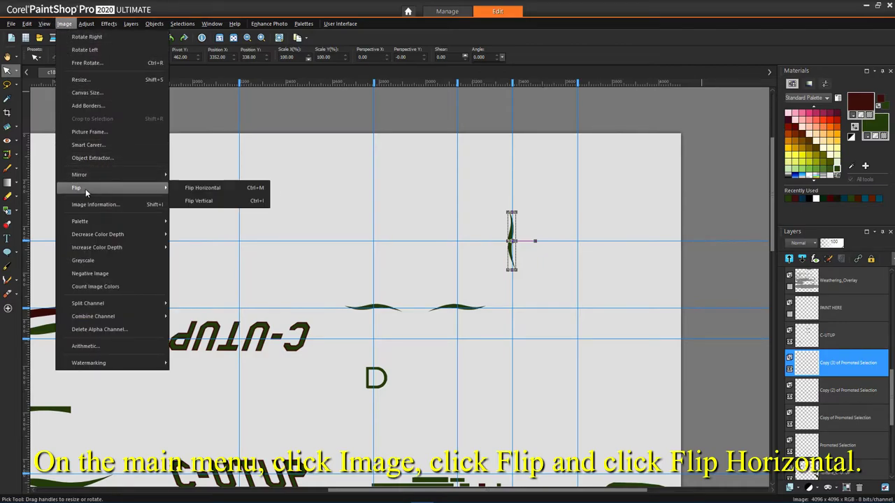
pyautogui.click(213, 189)
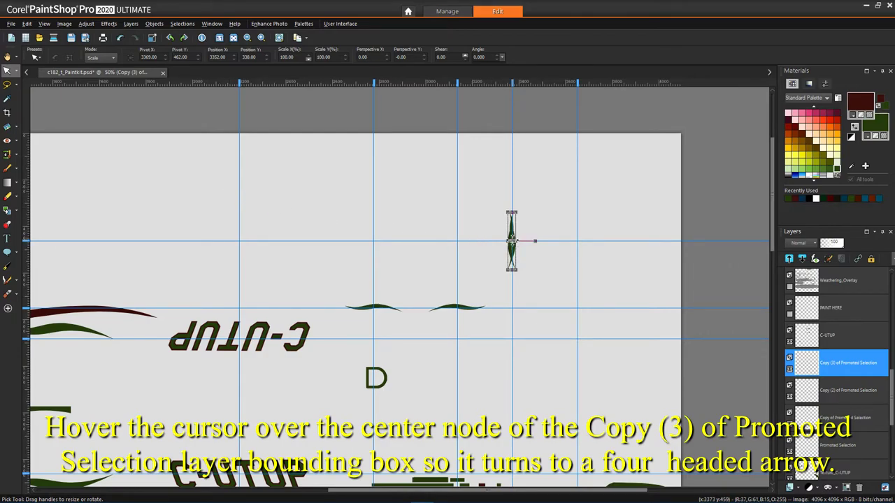
pyautogui.moveTo(511, 241); pyautogui.dragTo(578, 242)
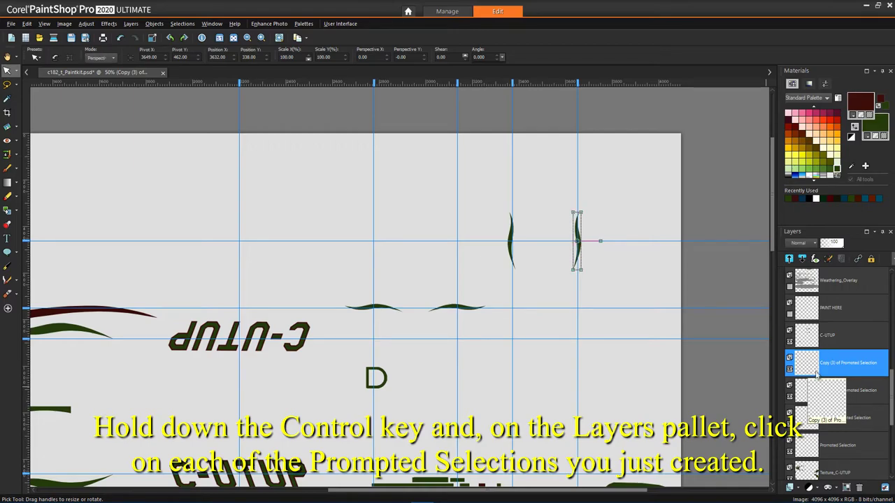
# Merge the Promoted Selection layer and its three copies into a single layer with Merge Selected
pyautogui.keyDown('ctrl'); pyautogui.click(836, 393); pyautogui.keyUp('ctrl')
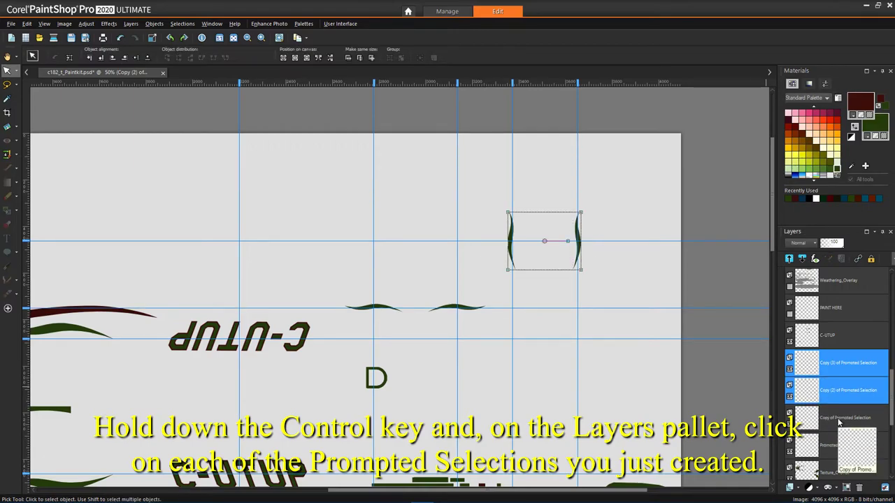
pyautogui.keyDown('ctrl'); pyautogui.click(839, 415); pyautogui.keyUp('ctrl')
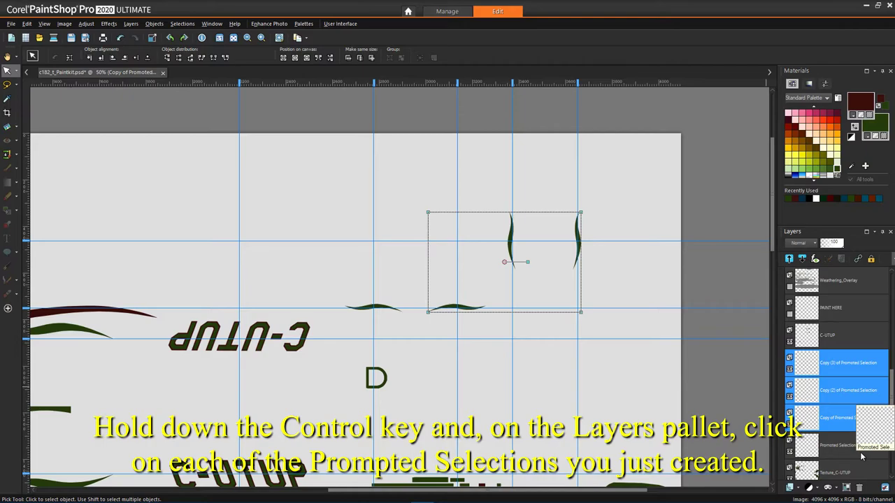
pyautogui.keyDown('ctrl'); pyautogui.click(861, 454); pyautogui.keyUp('ctrl')
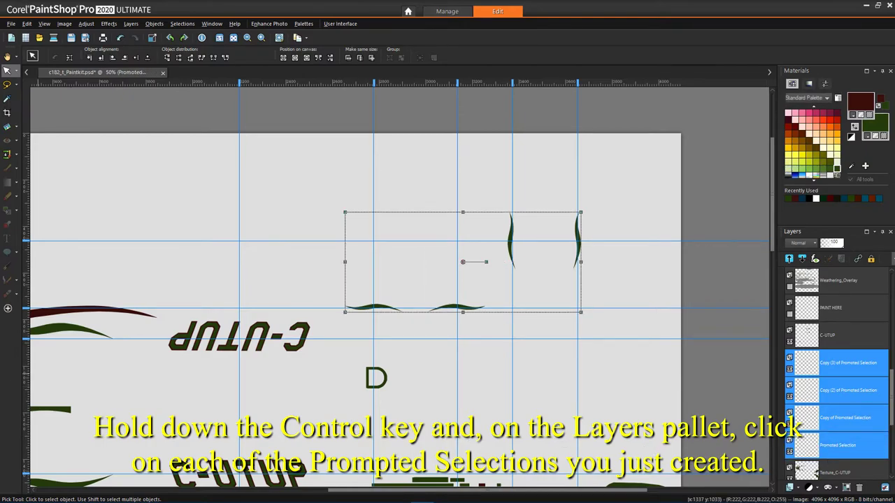
pyautogui.rightClick(834, 392)
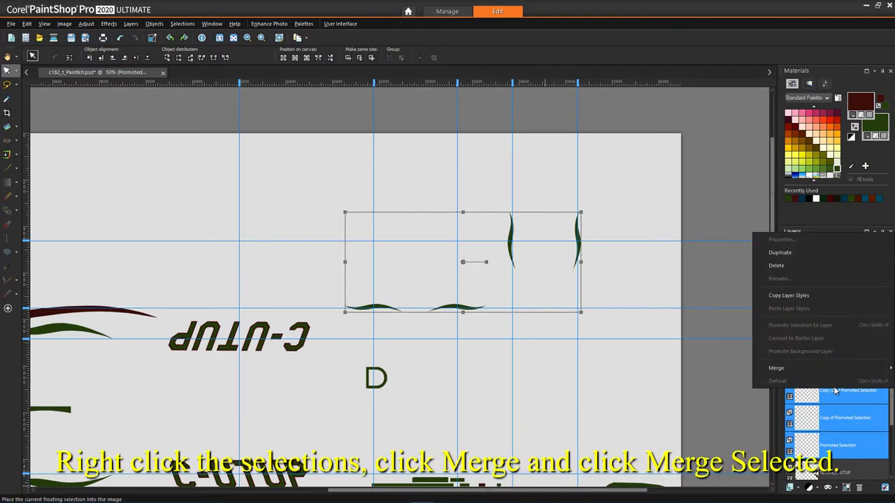
pyautogui.moveTo(787, 371)
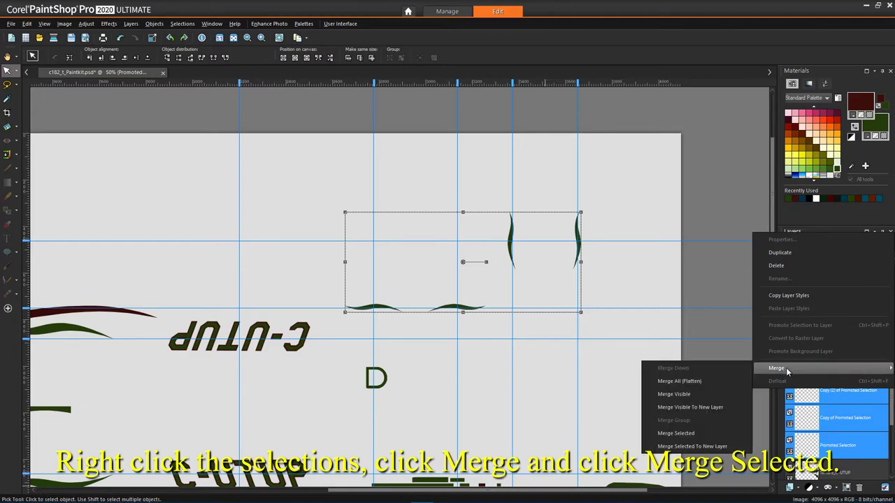
pyautogui.click(700, 433)
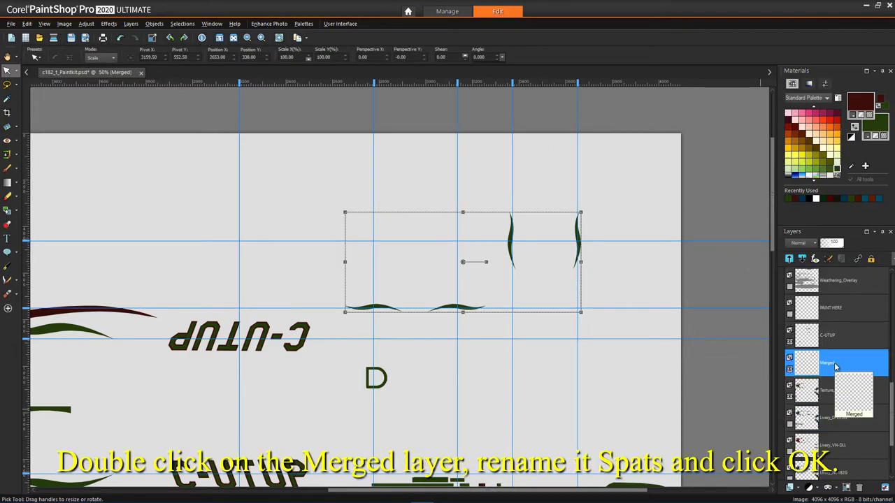
# Rename the merged accent layer as Spats
pyautogui.doubleClick(834, 362)
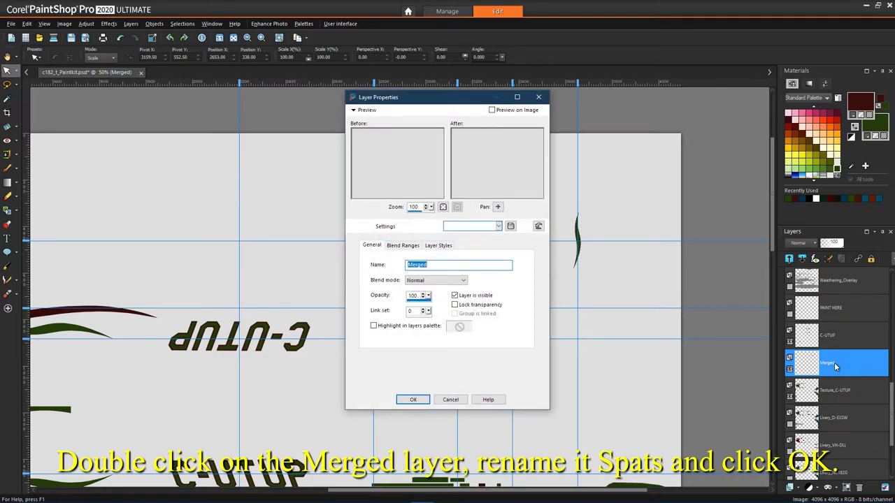
pyautogui.write('Spats')
pyautogui.press('Return')
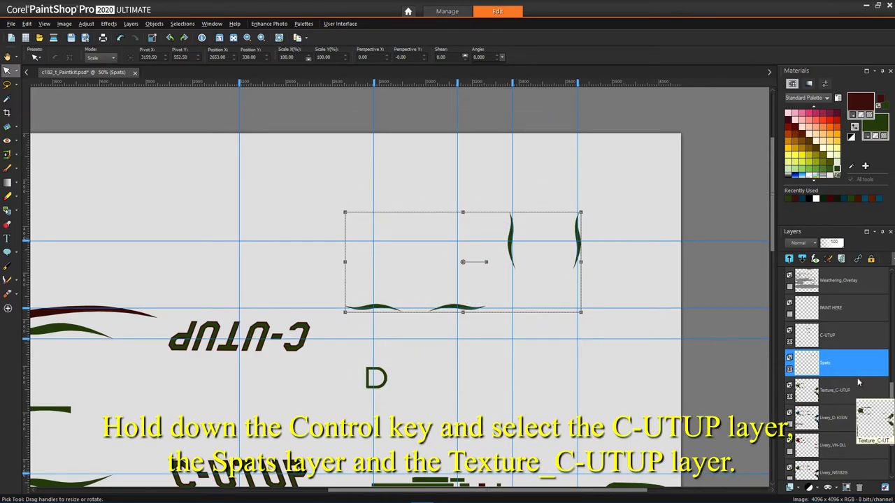
# Group the C-UTUP, Spats and Texture_C-UTUP layers in a new layer group named Livery_C-UTUP
pyautogui.keyDown('ctrl'); pyautogui.click(845, 341); pyautogui.keyUp('ctrl')
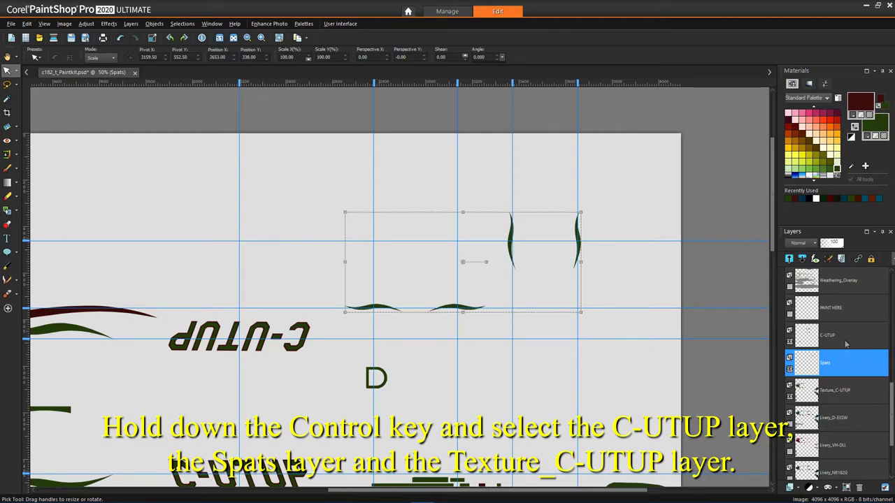
pyautogui.keyDown('ctrl'); pyautogui.click(853, 397); pyautogui.keyUp('ctrl')
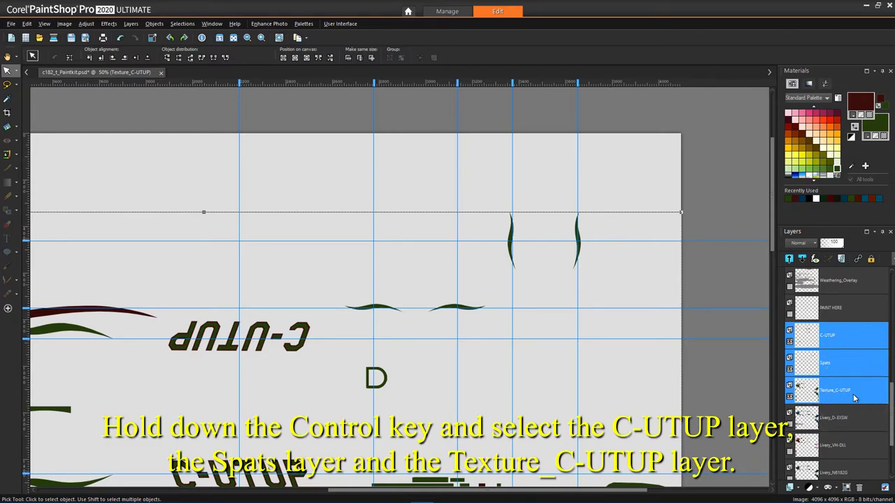
pyautogui.click(847, 489)
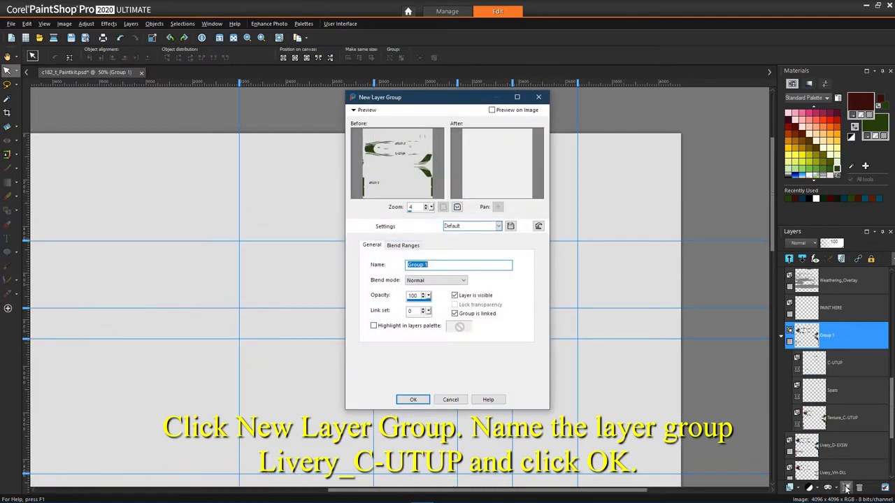
pyautogui.write('Livery_')
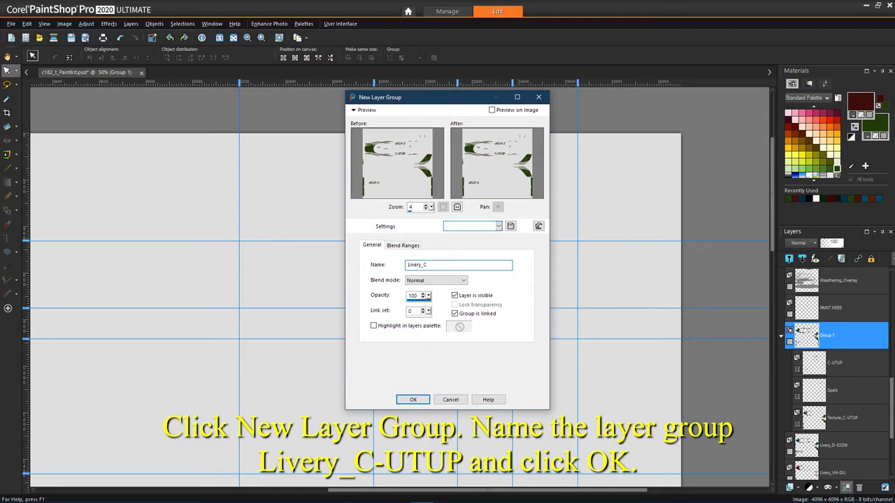
pyautogui.write('C-UTUP')
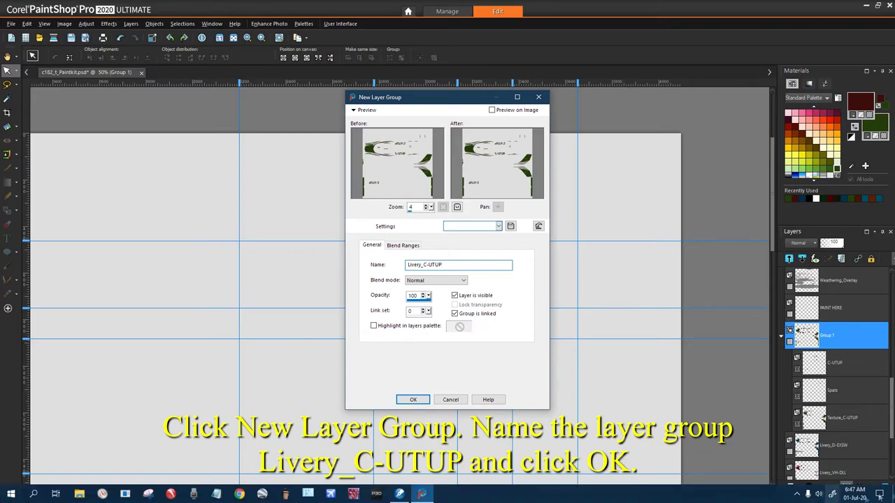
pyautogui.click(413, 399)
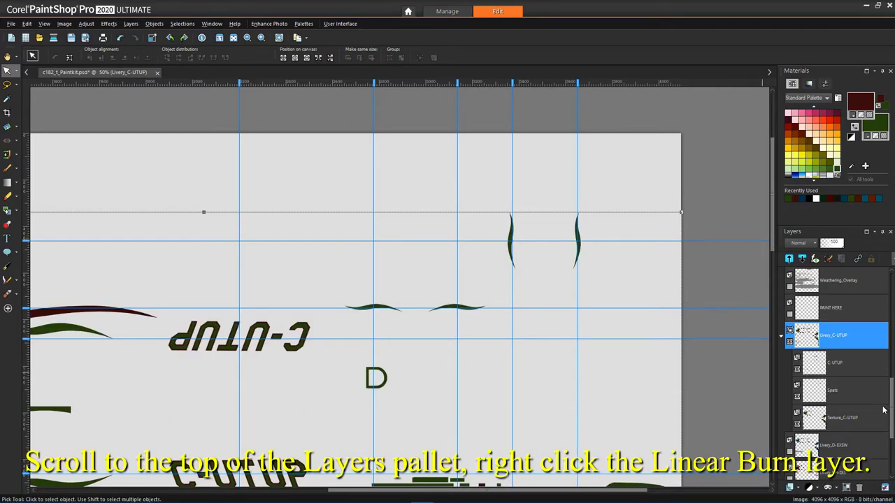
# Set the blend mode of the Linear Burn layer to Burn
pyautogui.moveTo(891, 414); pyautogui.dragTo(891, 294)
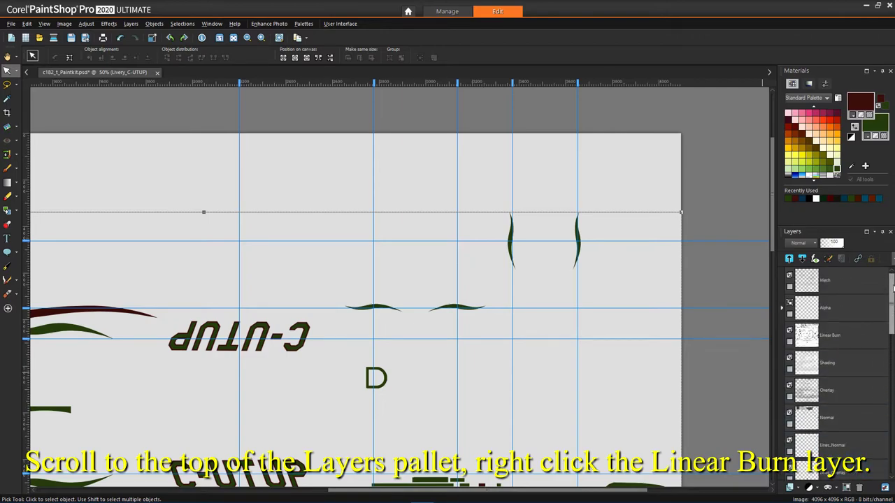
pyautogui.rightClick(845, 337)
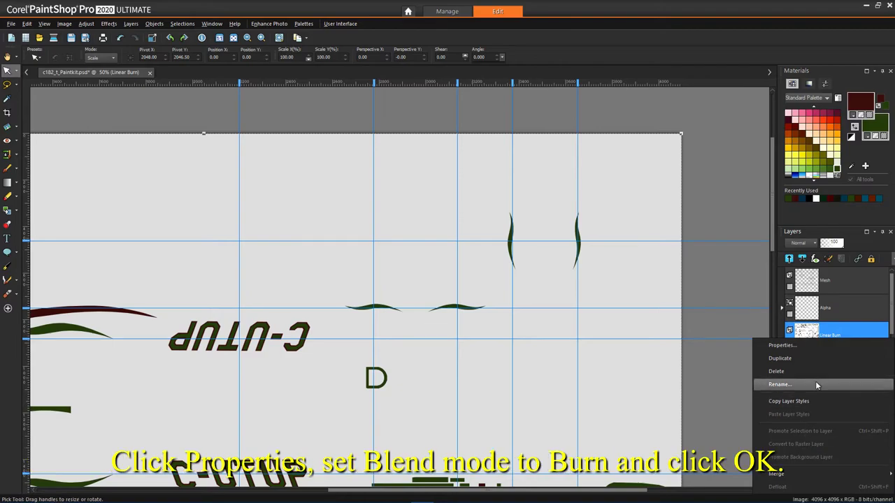
pyautogui.click(804, 347)
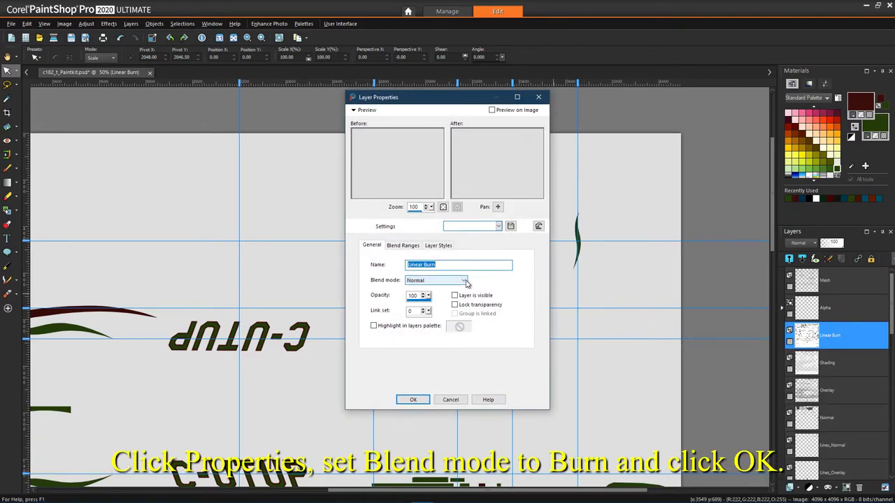
pyautogui.click(464, 281)
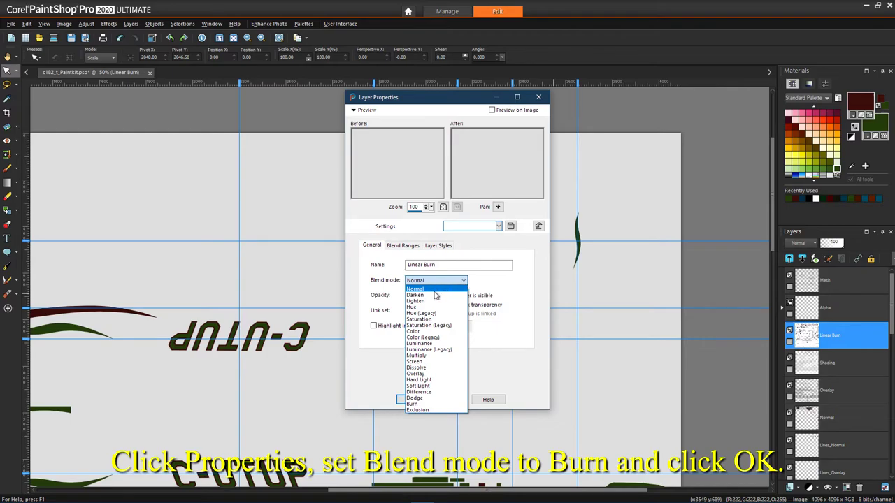
pyautogui.click(421, 405)
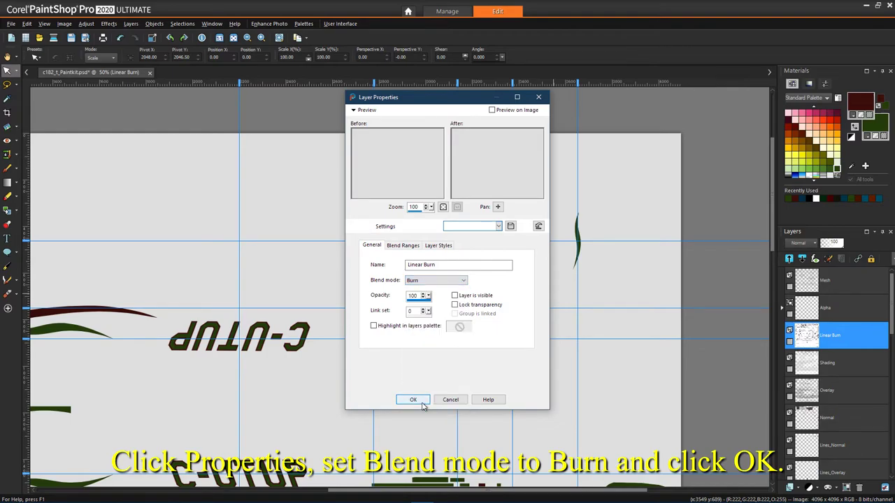
pyautogui.click(411, 399)
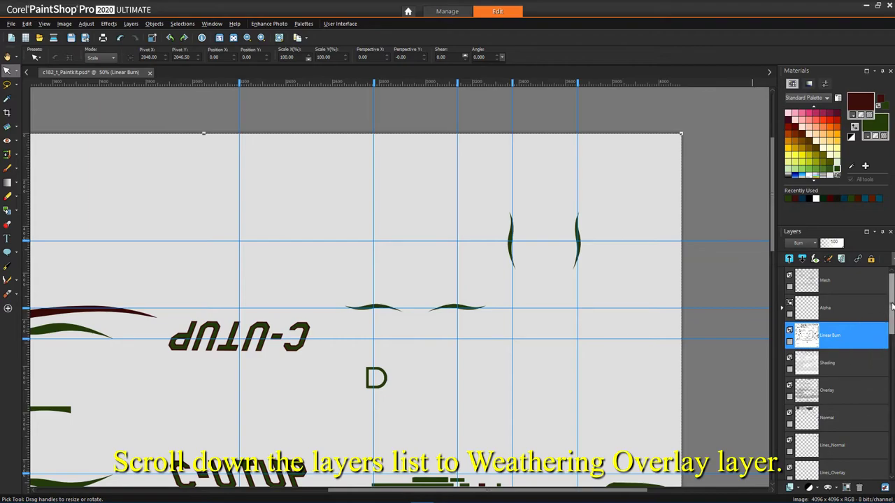
# Make all layers from Linear Burn down to Weathering_Overlay visible
pyautogui.scroll(-7, 892, 305)
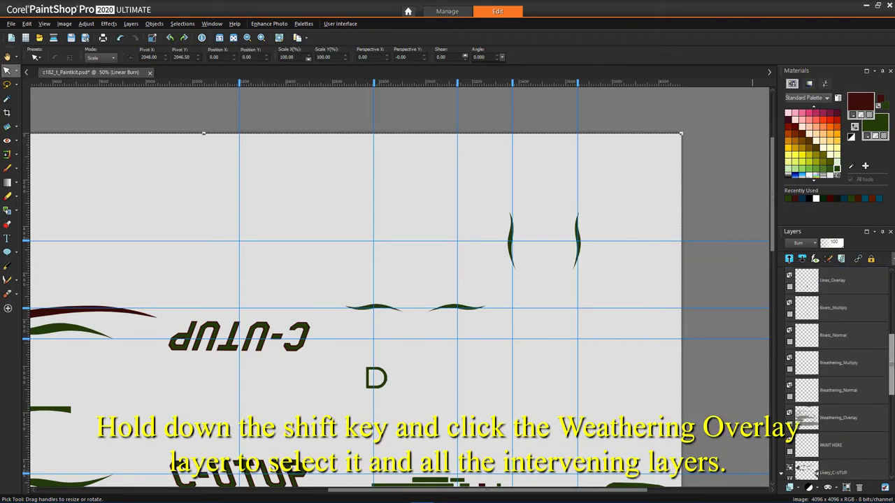
pyautogui.scroll(-1, 891, 363)
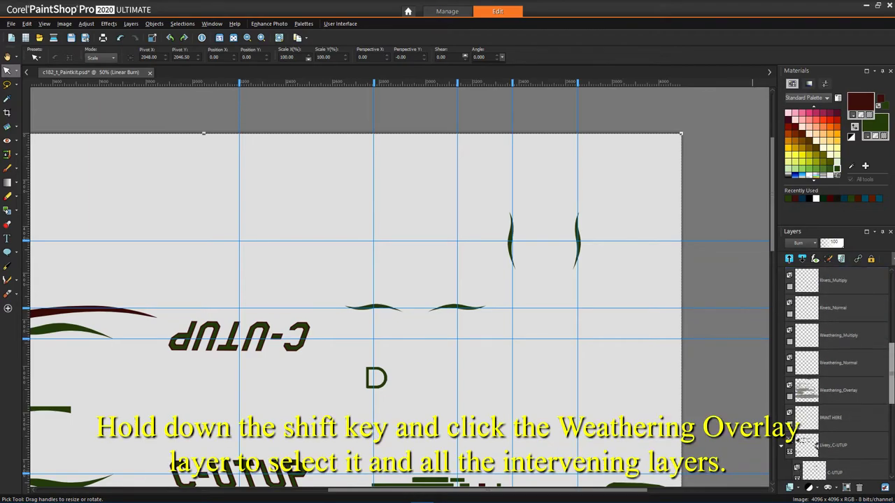
pyautogui.keyDown('shift'); pyautogui.click(857, 395); pyautogui.keyUp('shift')
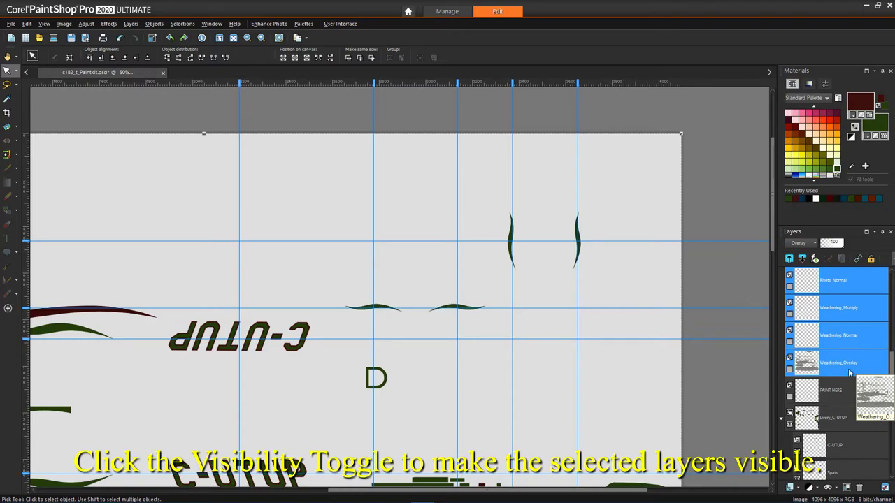
pyautogui.click(790, 370)
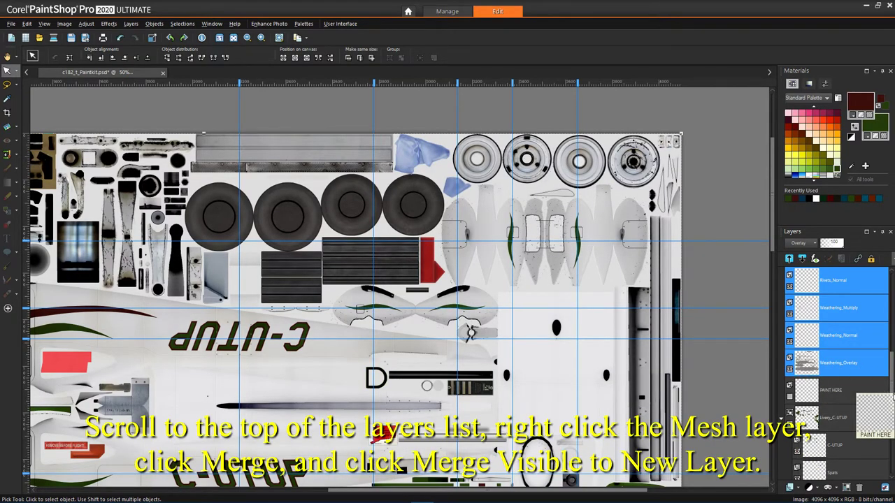
# Merge all visible layers to a new layer above the Mesh layer
pyautogui.scroll(5, 892, 397)
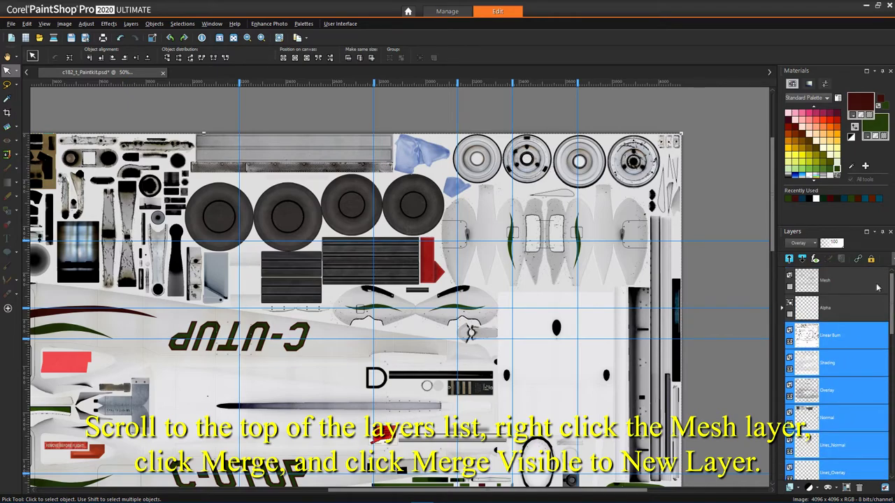
pyautogui.rightClick(836, 280)
pyautogui.moveTo(810, 417)
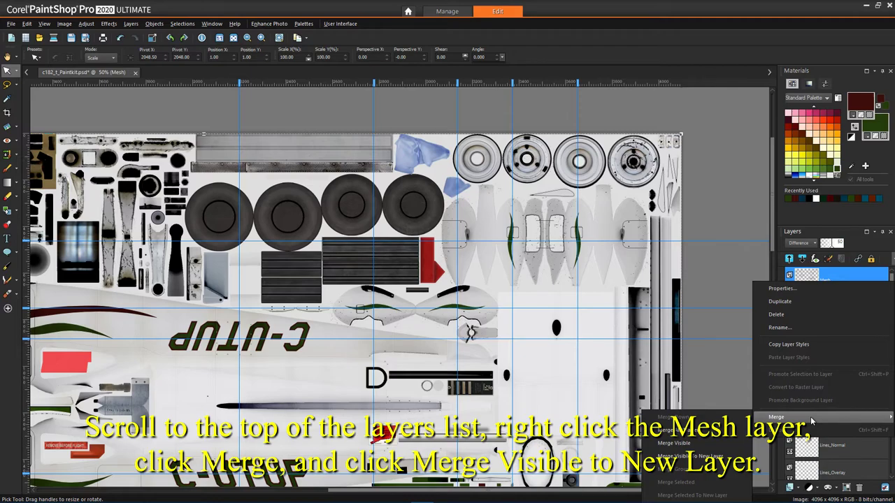
pyautogui.click(690, 456)
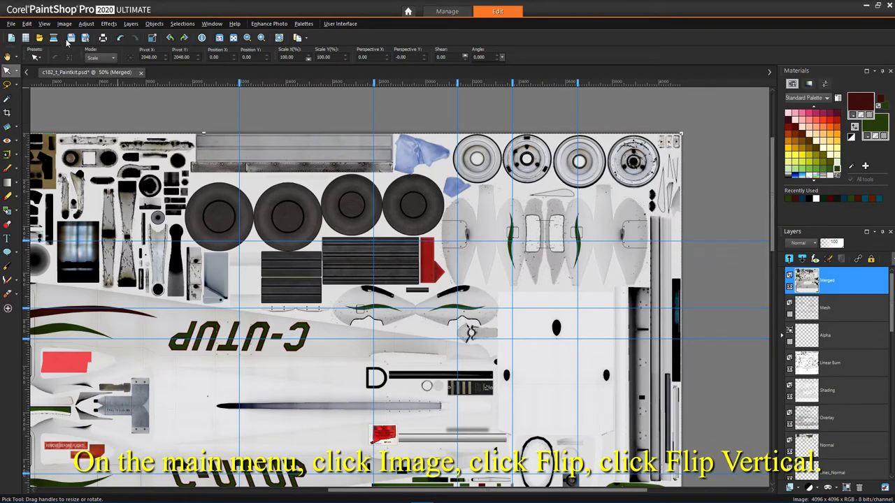
# Flip the Merged layer vertically
pyautogui.click(64, 24)
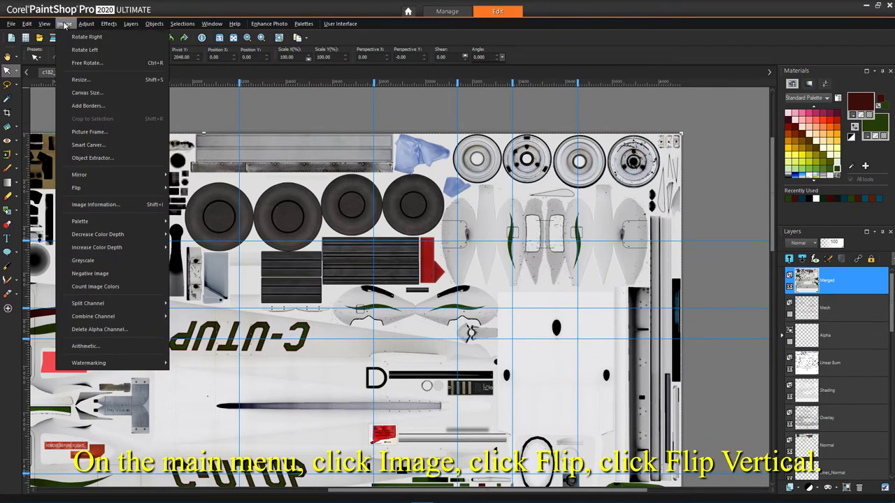
pyautogui.moveTo(87, 188)
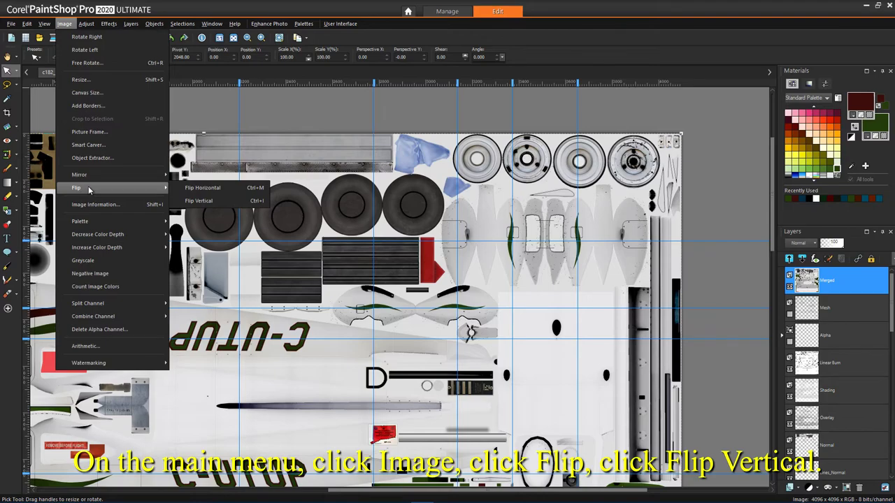
pyautogui.click(219, 202)
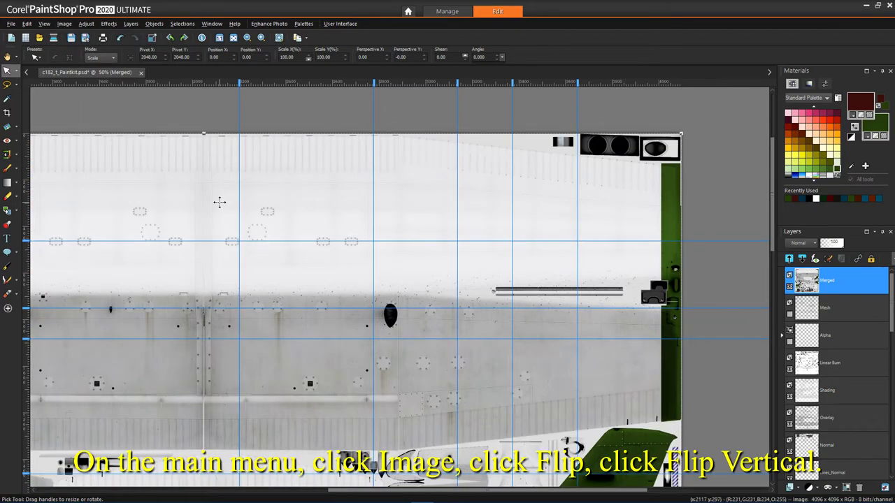
# Select the entire flipped Merged layer and copy it to the clipboard
pyautogui.click(182, 23)
pyautogui.click(189, 37)
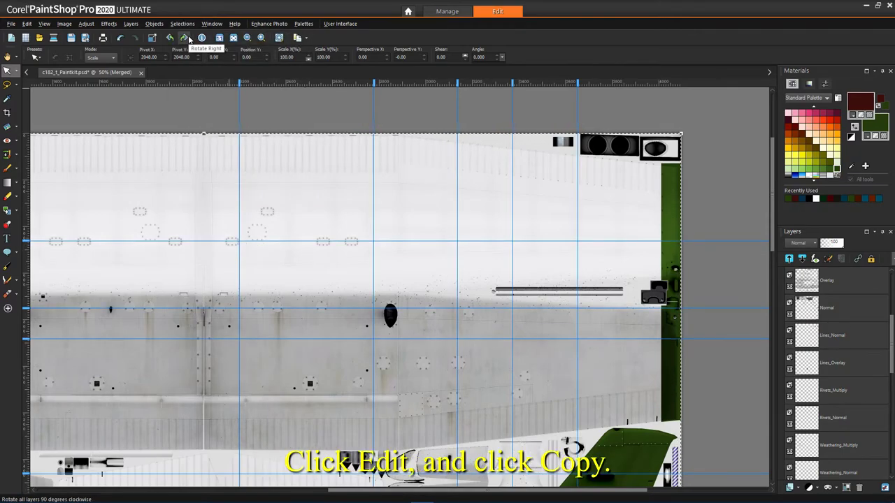
pyautogui.click(35, 25)
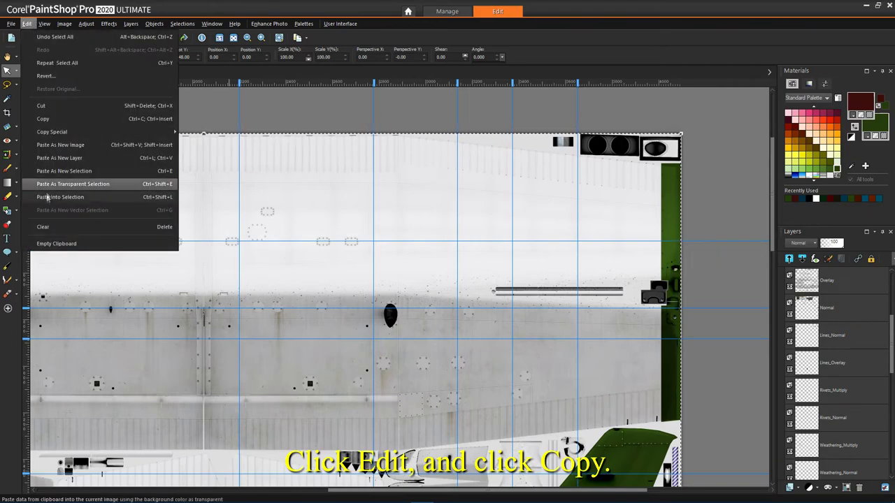
pyautogui.click(47, 123)
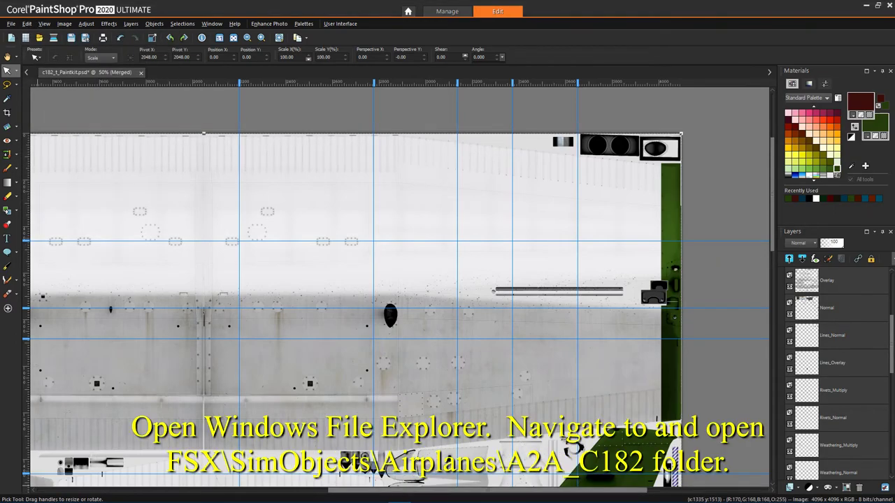
# Switch to File Explorer and open the folder FSX\SimObjects\Airplanes\A2A_C182 on the FSX (E:) drive
pyautogui.moveTo(28, 499)
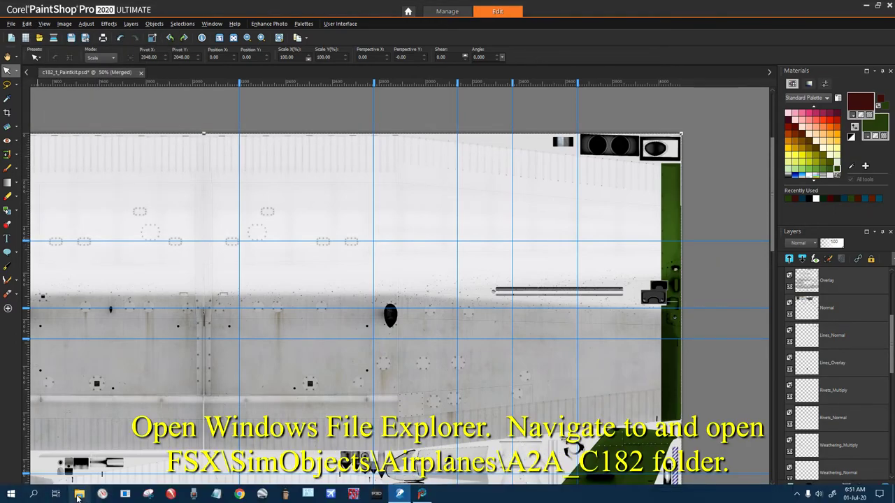
pyautogui.click(79, 494)
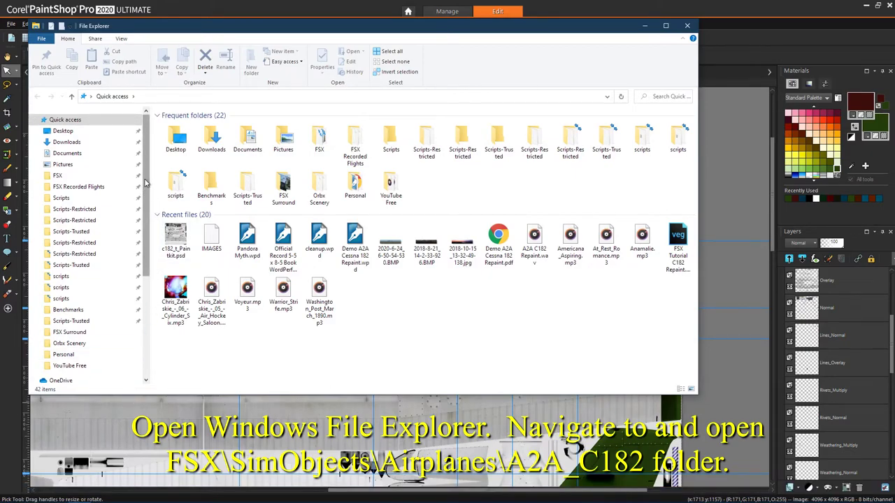
pyautogui.scroll(-5, 145, 183)
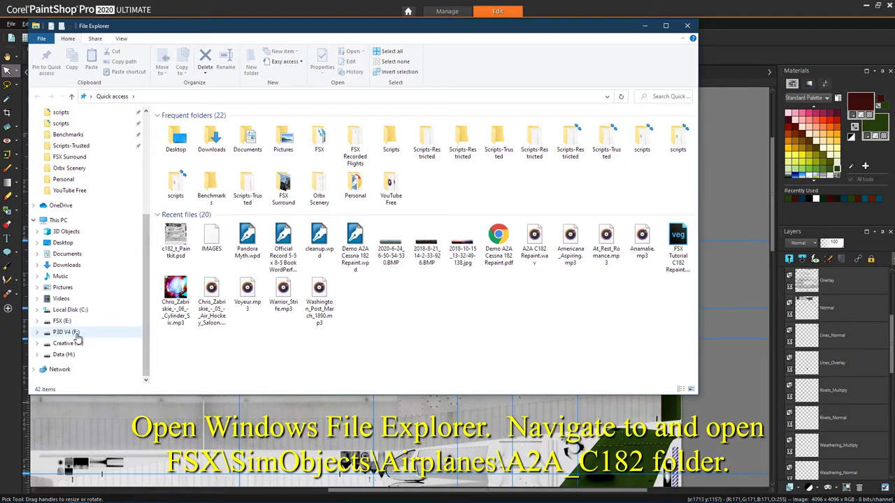
pyautogui.click(70, 322)
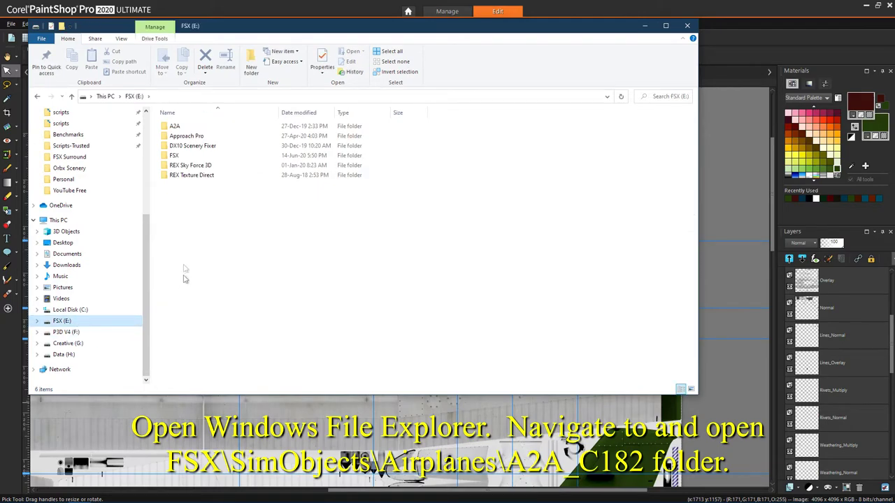
pyautogui.doubleClick(188, 156)
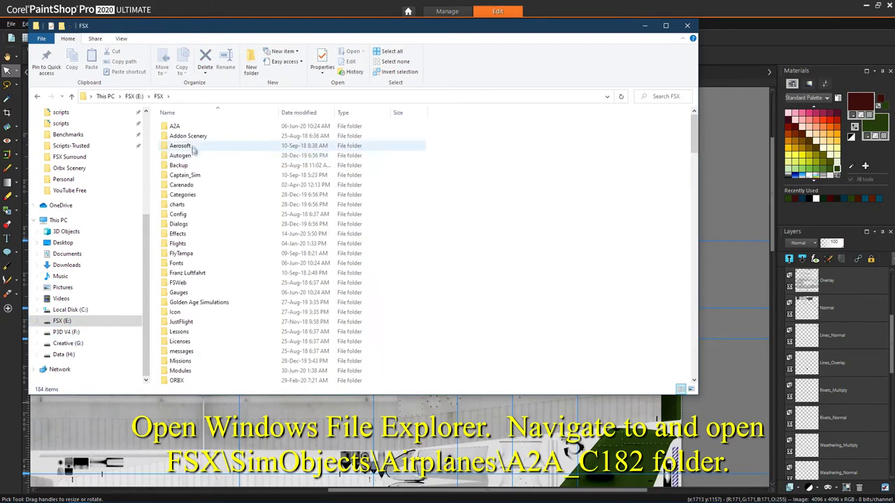
pyautogui.scroll(-4, 202, 350)
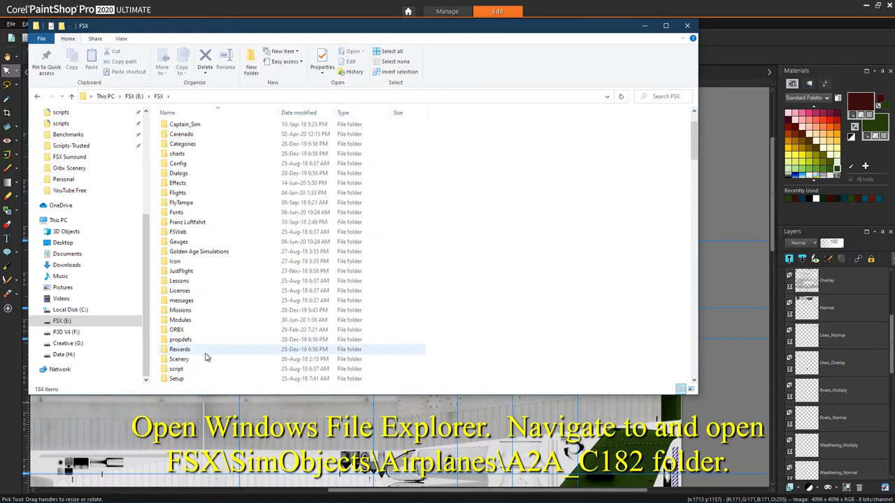
pyautogui.click(215, 370)
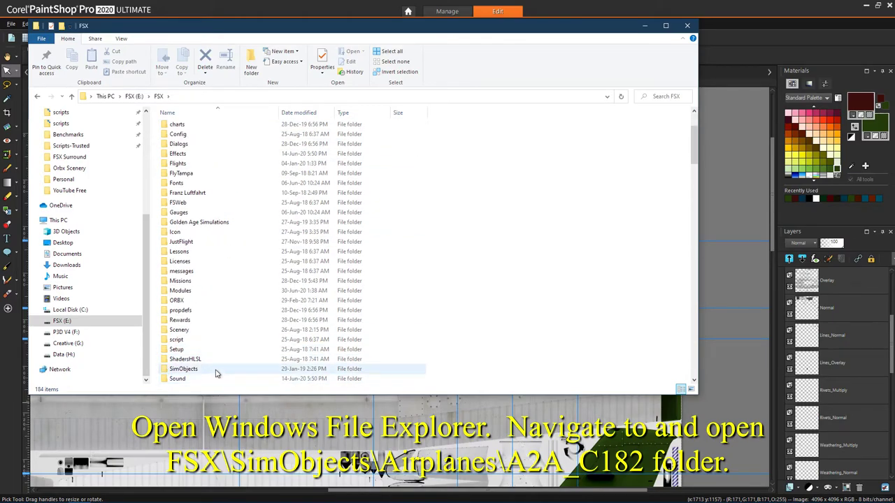
pyautogui.doubleClick(217, 372)
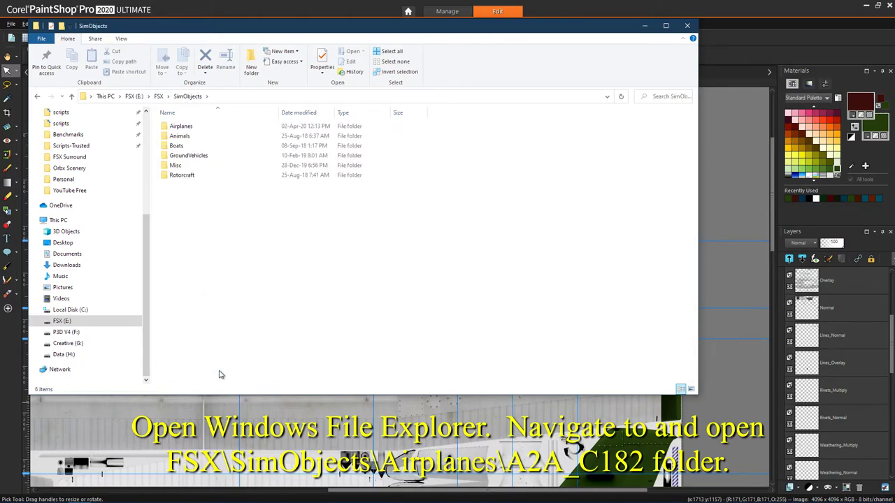
pyautogui.doubleClick(227, 126)
pyautogui.doubleClick(227, 126)
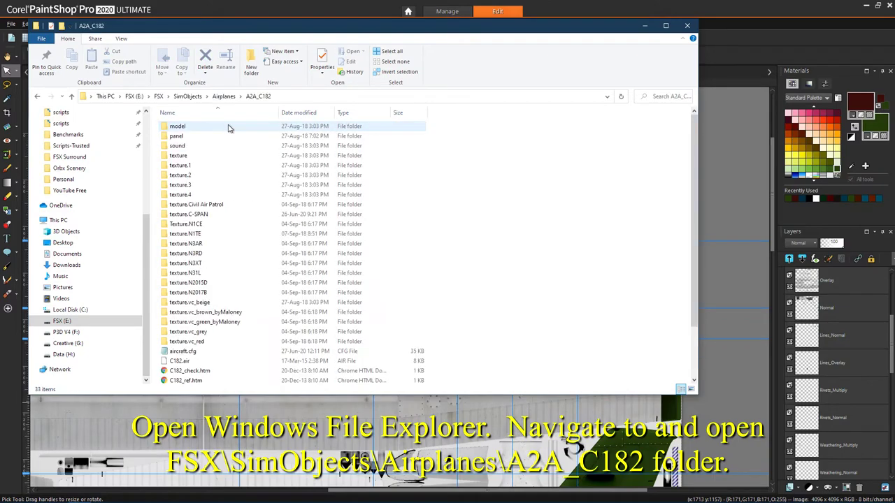
# Duplicate the texture.1 folder inside the A2A_C182 folder
pyautogui.click(188, 166)
pyautogui.rightClick(188, 167)
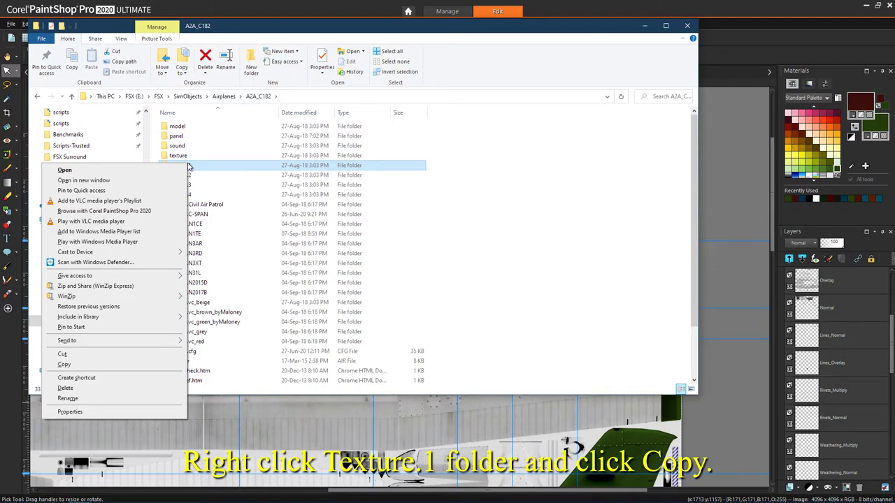
pyautogui.click(65, 365)
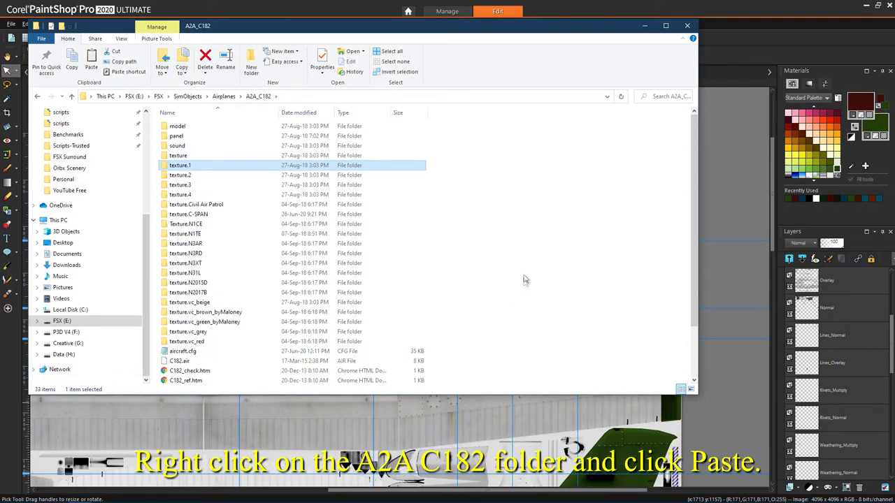
pyautogui.rightClick(513, 218)
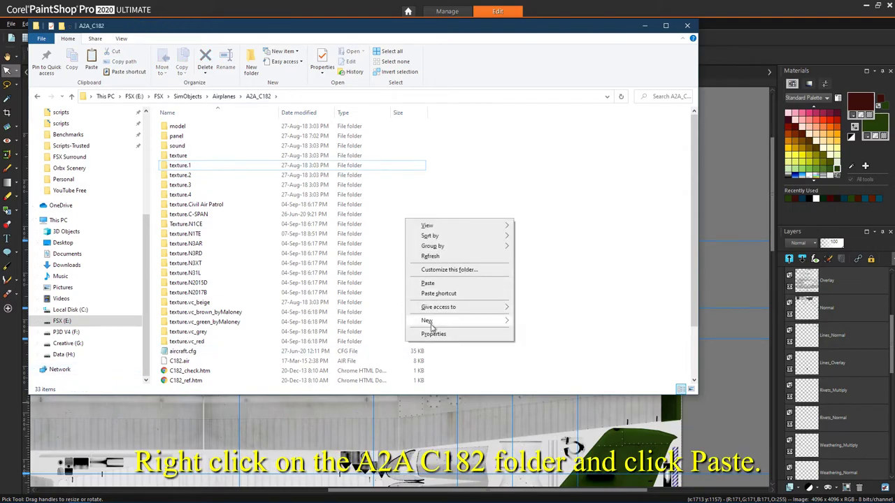
pyautogui.click(427, 283)
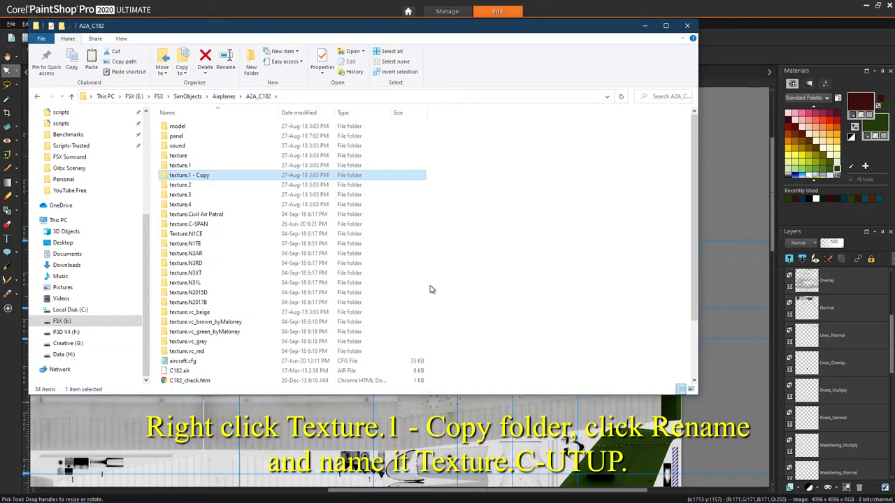
# Rename the copied texture.1 folder as texture.C-UTUP
pyautogui.rightClick(208, 177)
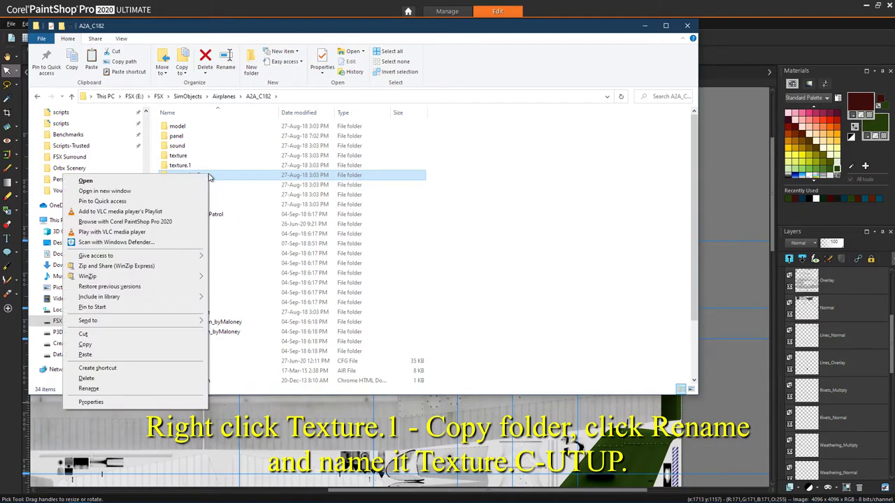
pyautogui.click(126, 388)
pyautogui.press('End')
pyautogui.press('BackSpace')
pyautogui.press('BackSpace')
pyautogui.press('BackSpace')
pyautogui.press('BackSpace')
pyautogui.press('BackSpace')
pyautogui.press('BackSpace')
pyautogui.press('BackSpace')
pyautogui.press('BackSpace')
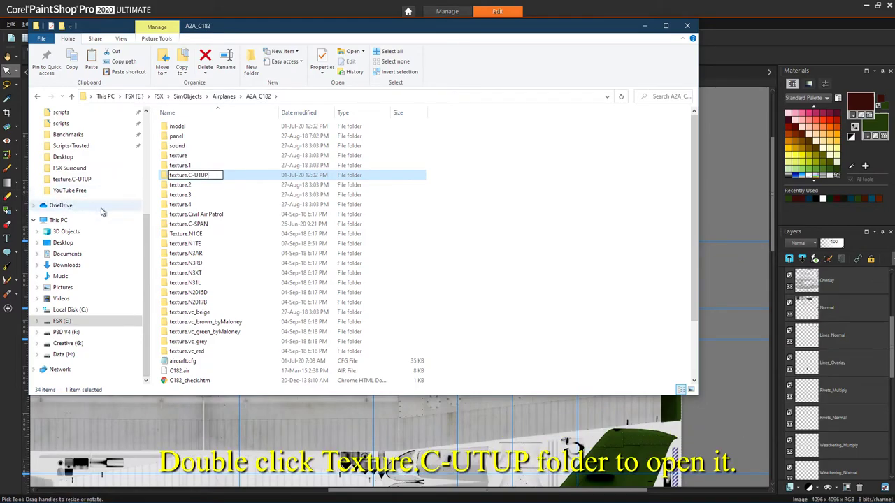
pyautogui.press('Return')
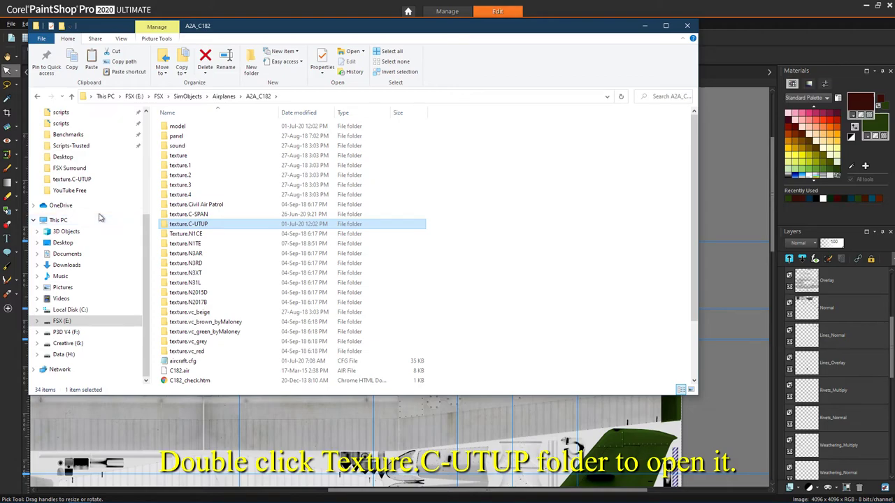
# Open c182_t.dds from the C-UTUP texture folder with DXT1 Bitmap Manipulator
pyautogui.doubleClick(195, 225)
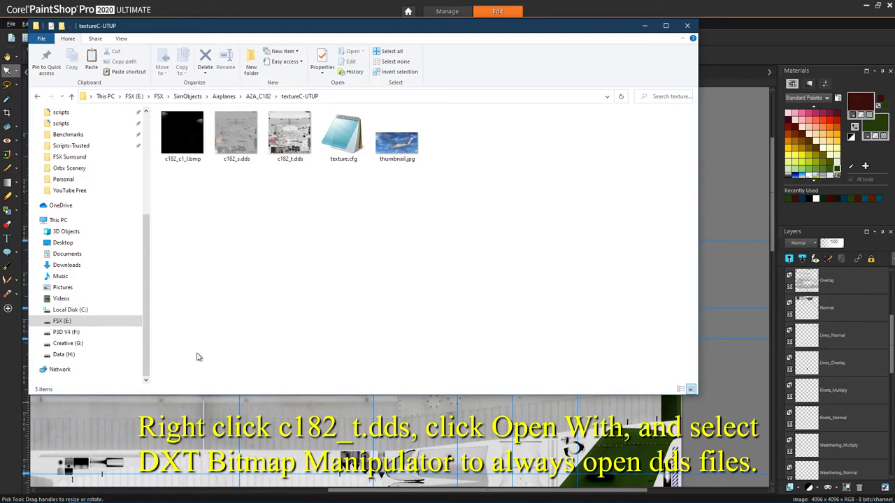
pyautogui.rightClick(296, 137)
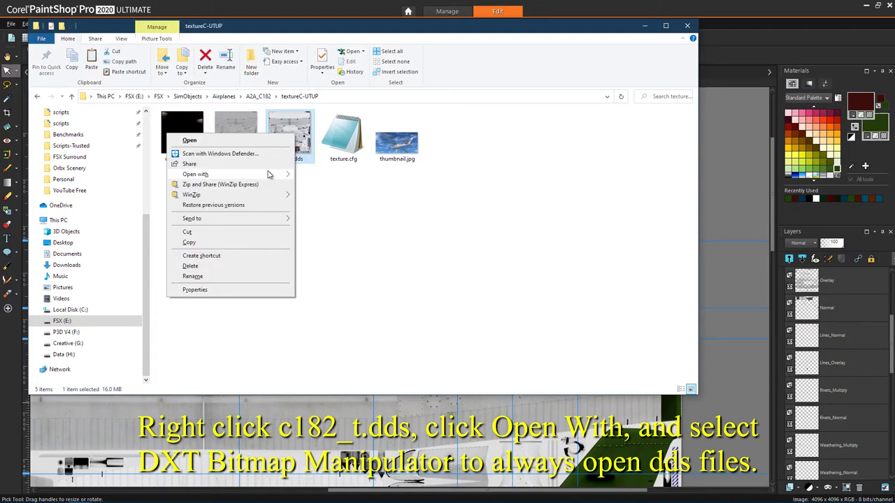
pyautogui.moveTo(270, 175)
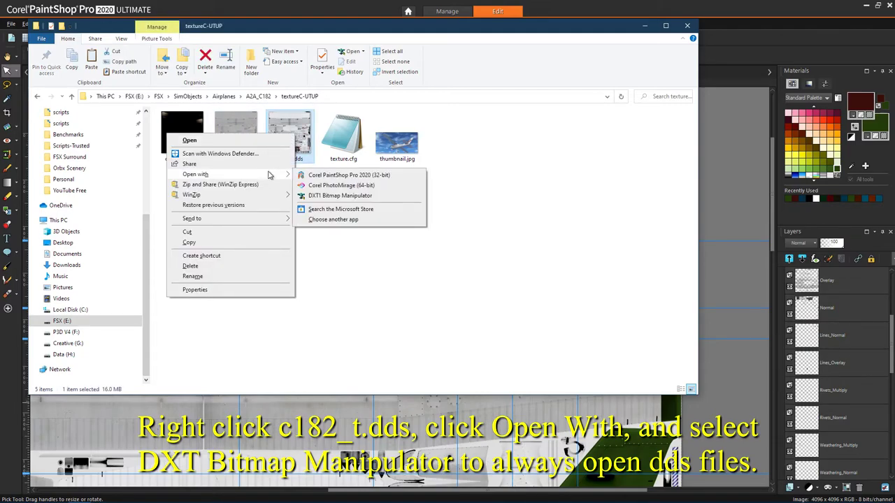
pyautogui.click(343, 195)
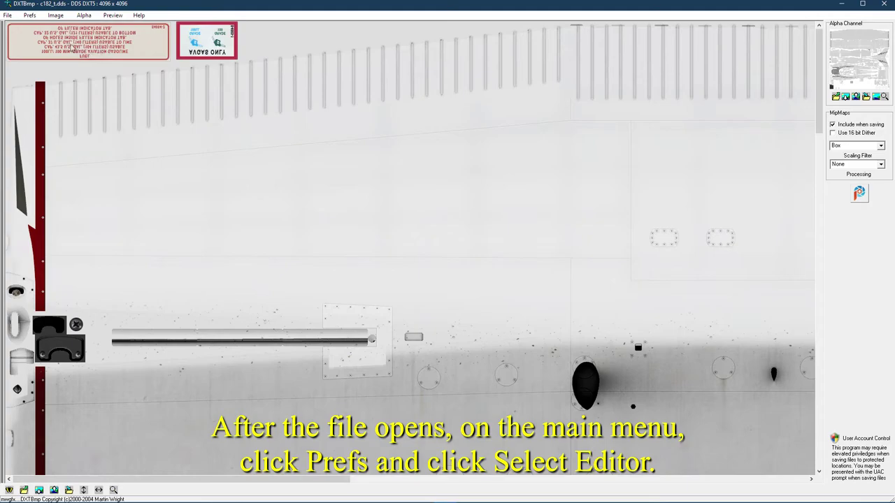
# Set Corel PaintShop Pro.exe as the image editor and send the c182_t.dds image to it
pyautogui.click(28, 15)
pyautogui.click(40, 28)
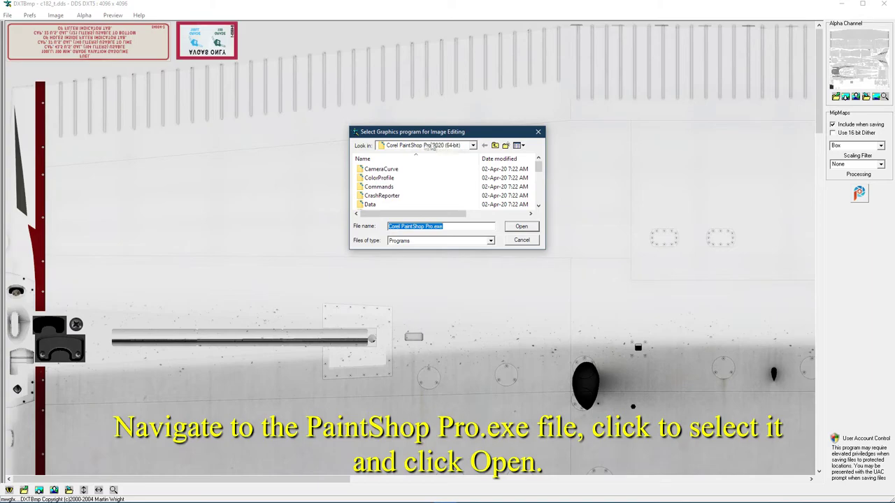
pyautogui.click(516, 228)
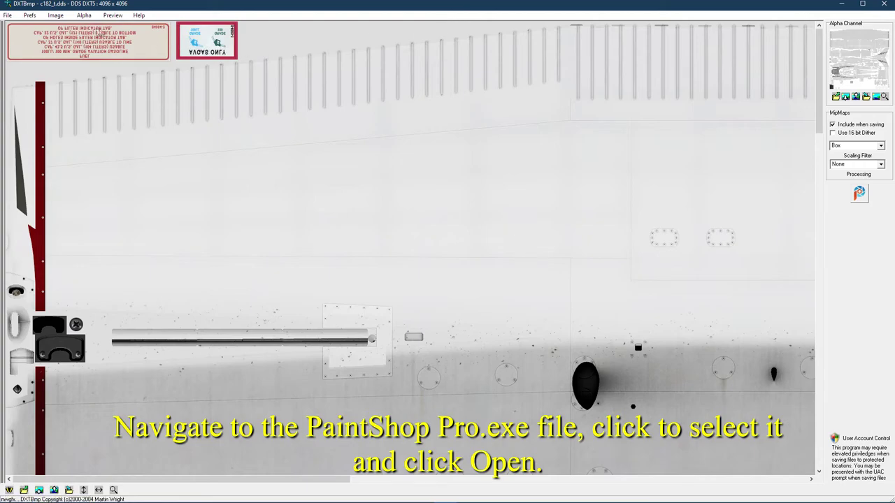
pyautogui.click(55, 16)
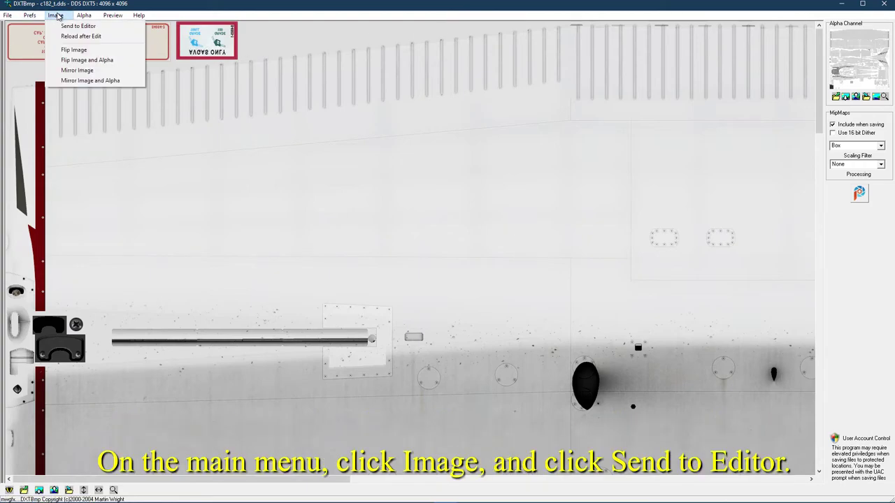
pyautogui.click(73, 26)
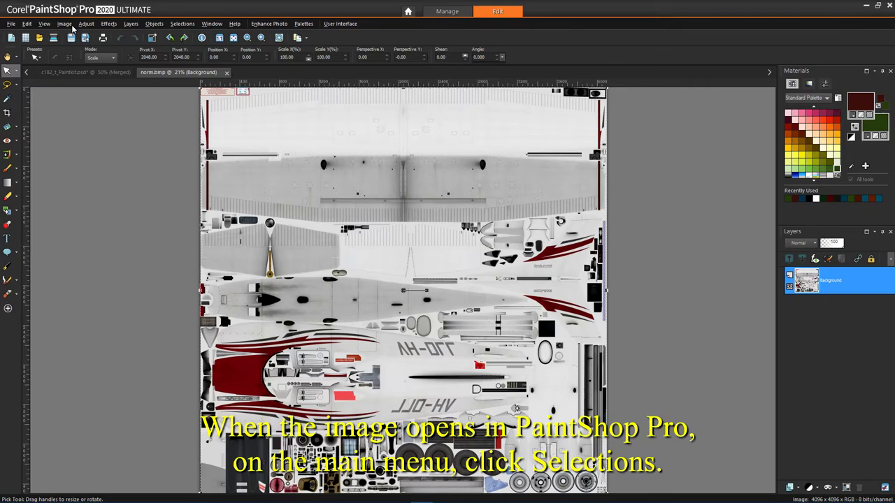
# Select the entire norm.bmp image and paste the copied C-UTUP livery into the selection
pyautogui.click(182, 23)
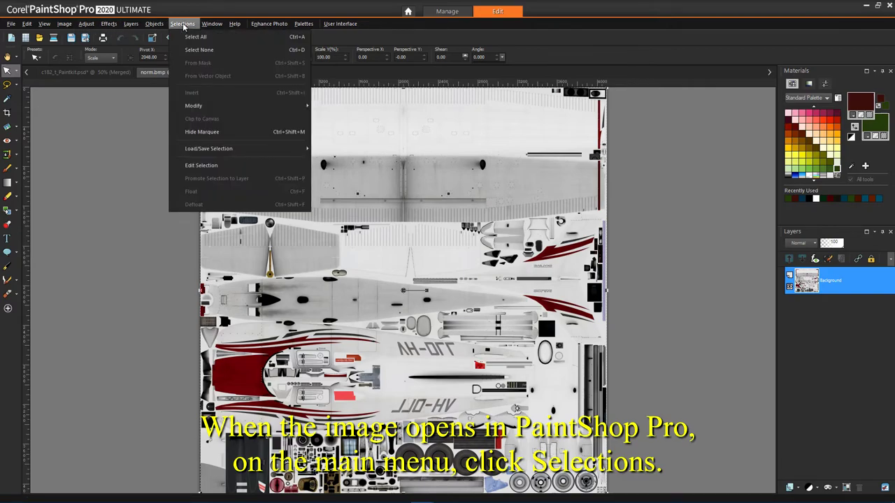
pyautogui.click(190, 36)
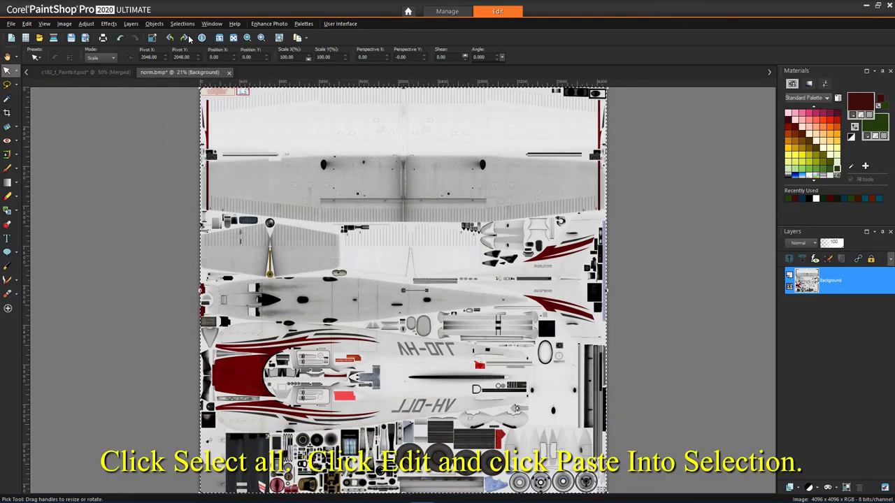
pyautogui.click(28, 24)
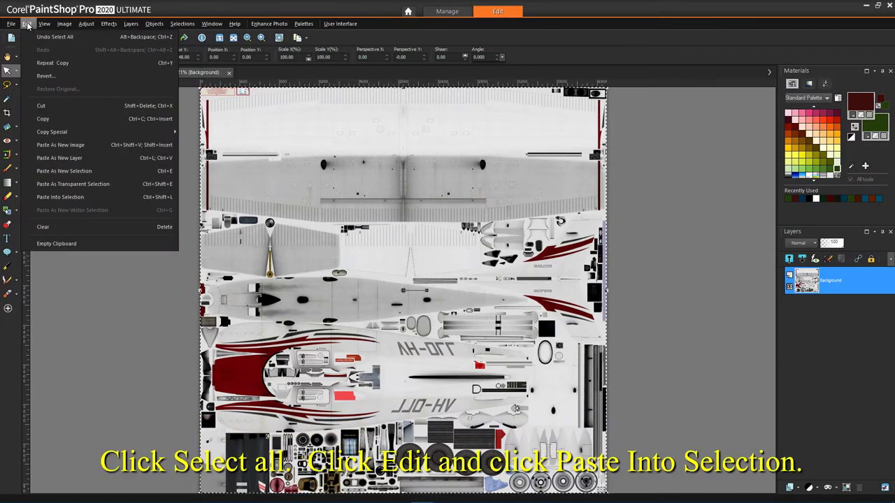
pyautogui.click(68, 197)
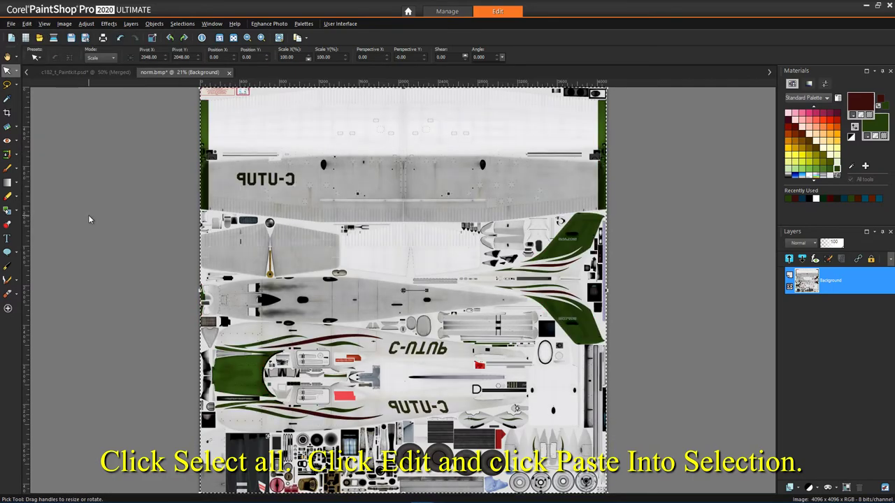
# Clear the selection on norm.bmp, then close the image and save its changes
pyautogui.click(183, 23)
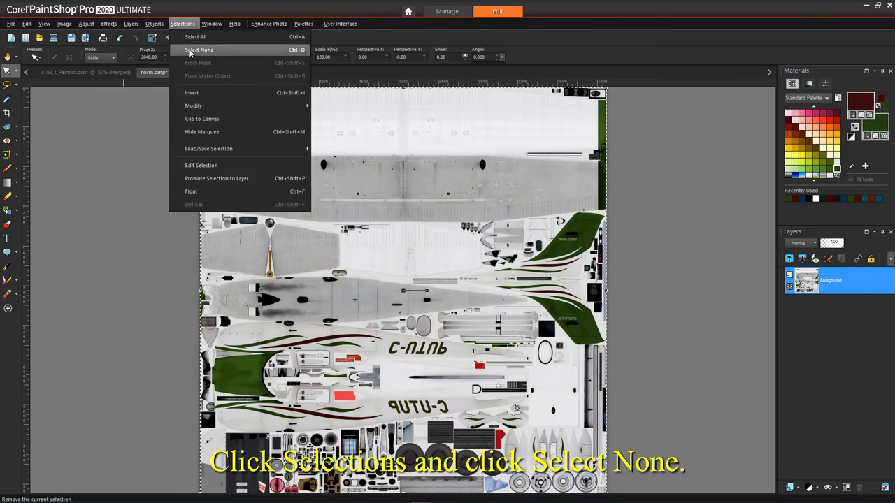
pyautogui.click(190, 52)
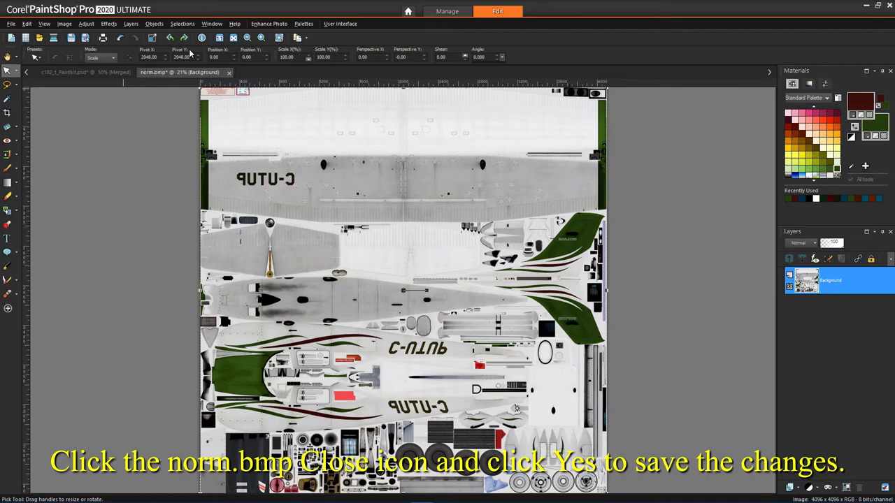
pyautogui.click(228, 73)
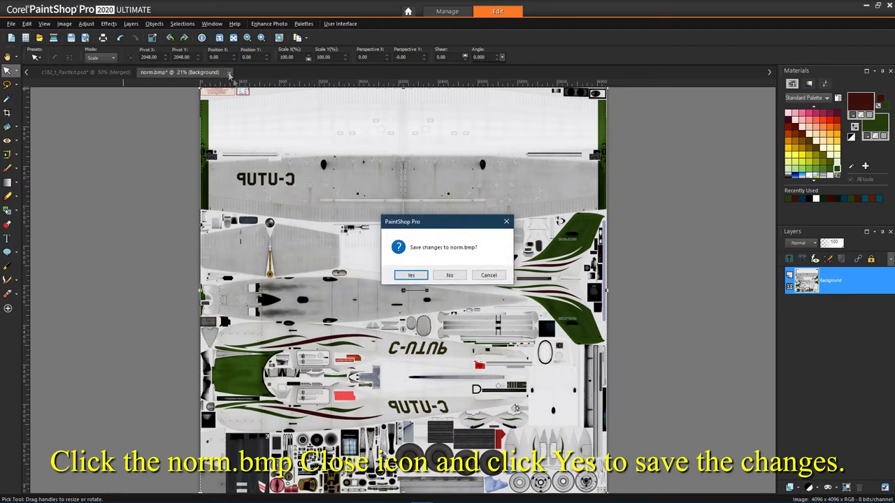
pyautogui.click(413, 276)
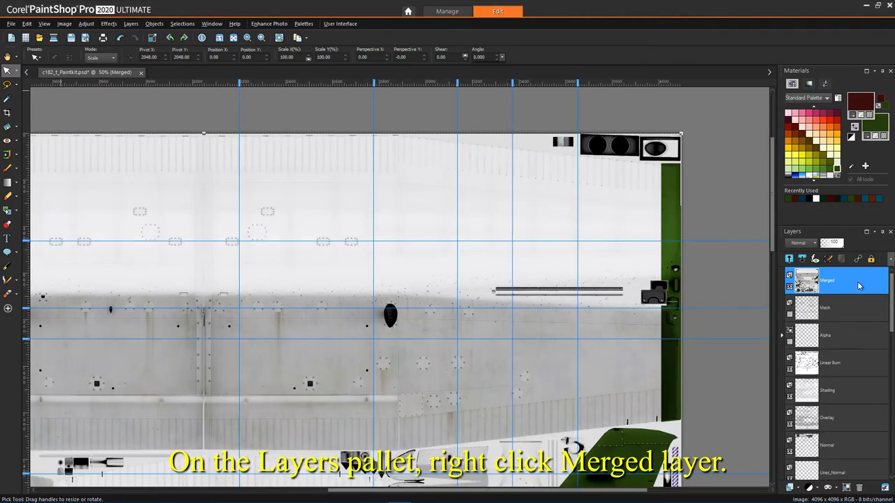
# Delete the Merged layer from c182_t_Paintkit.psd and confirm the deletion
pyautogui.rightClick(858, 282)
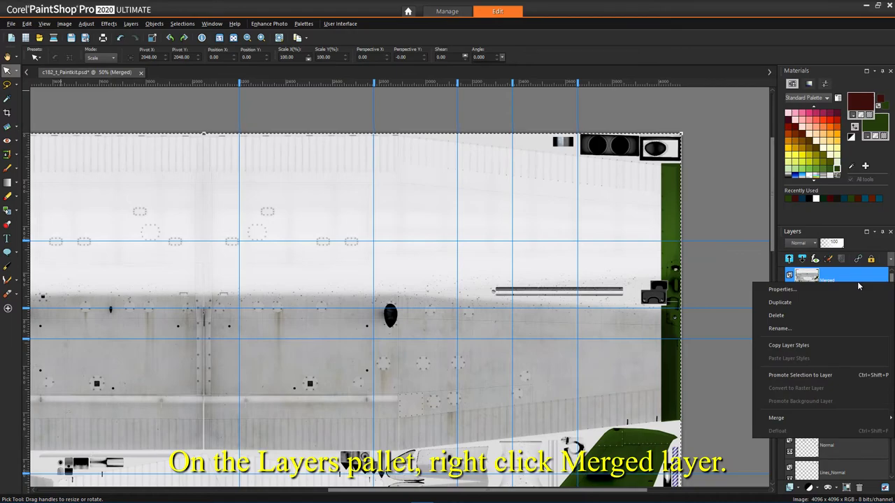
pyautogui.click(795, 315)
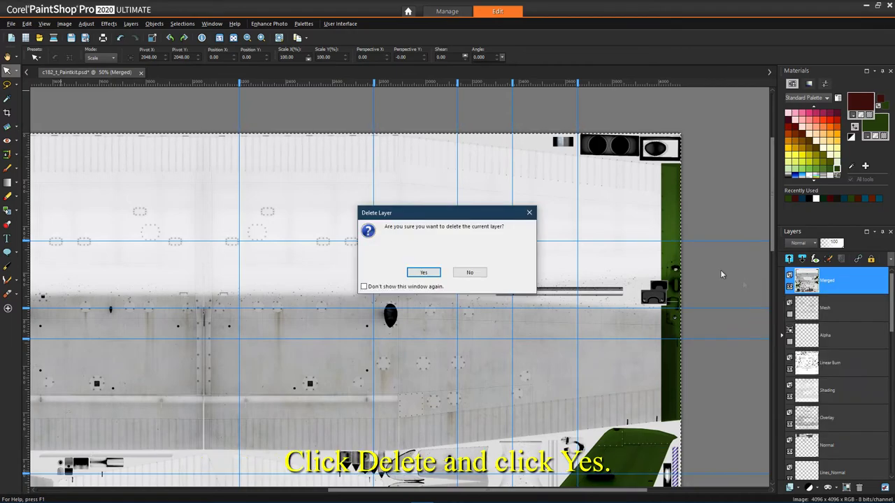
pyautogui.click(424, 272)
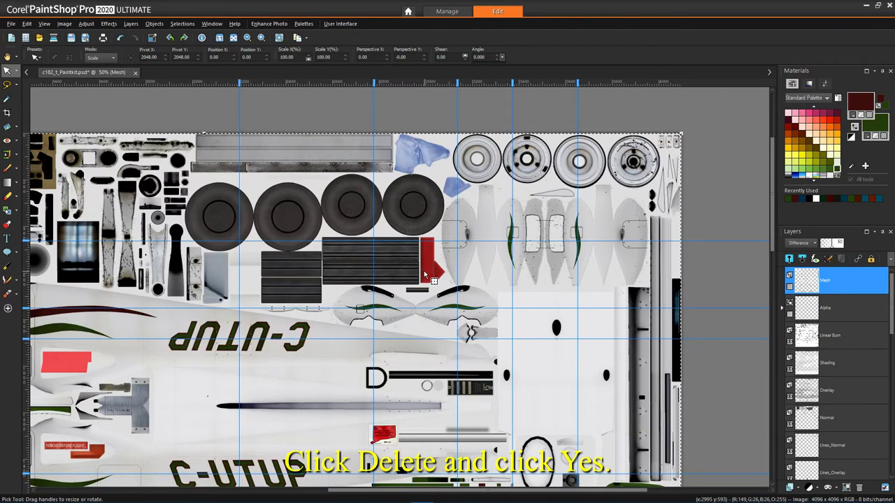
# Save the c182_t_Paintkit.psd document as a new file
pyautogui.click(11, 23)
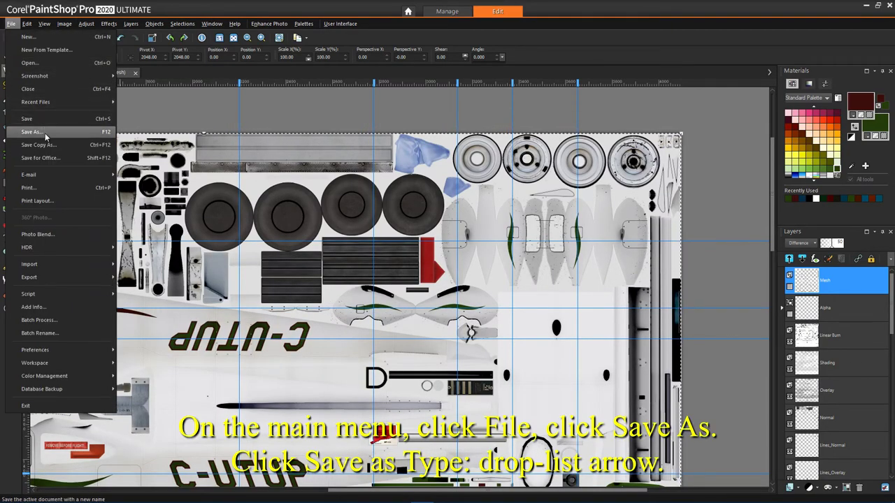